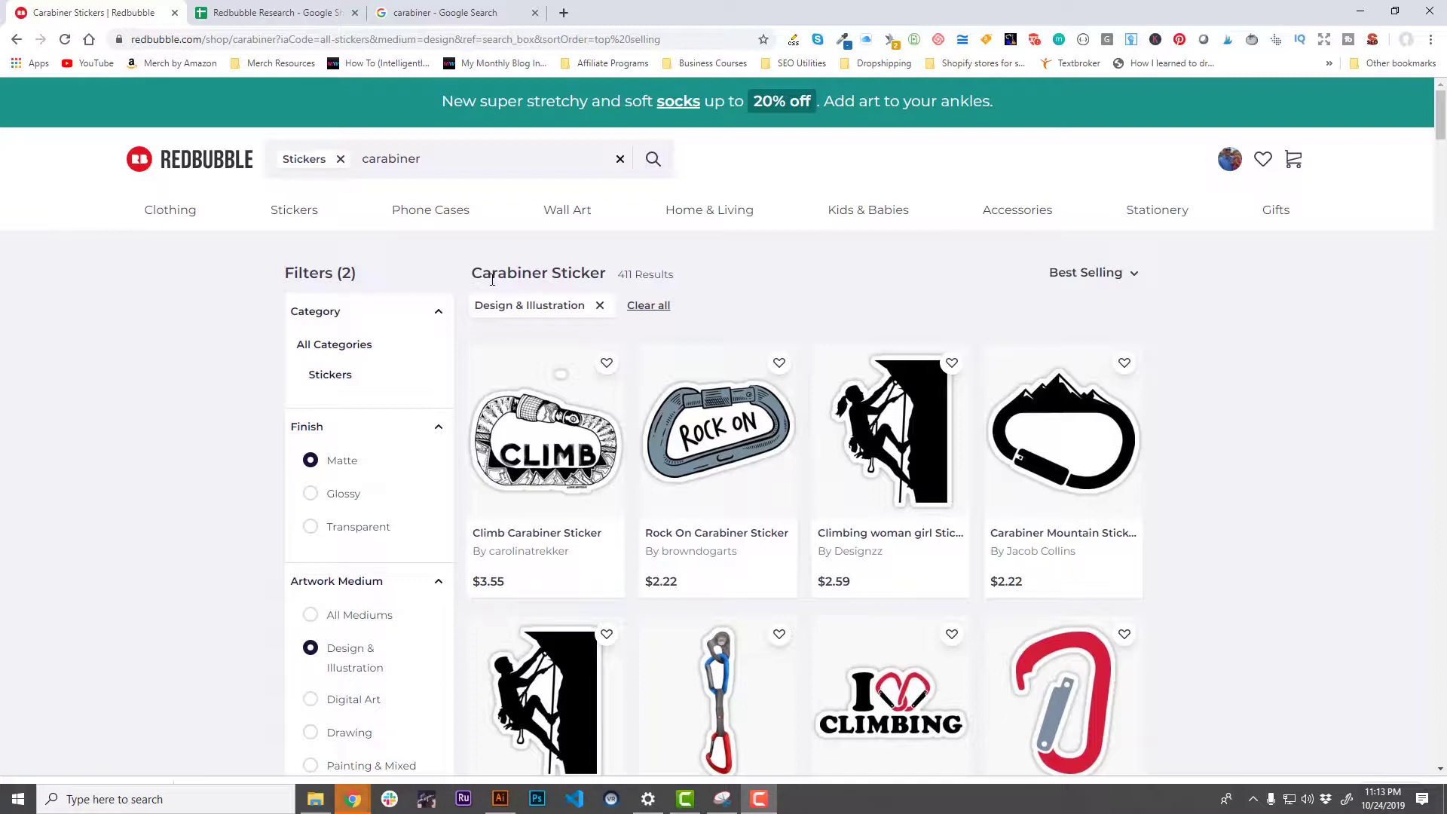
- Review the carabiner sticker images and prices in the Redbubble Research sheet
{"action": "left_click", "coordinate": [253, 15]}
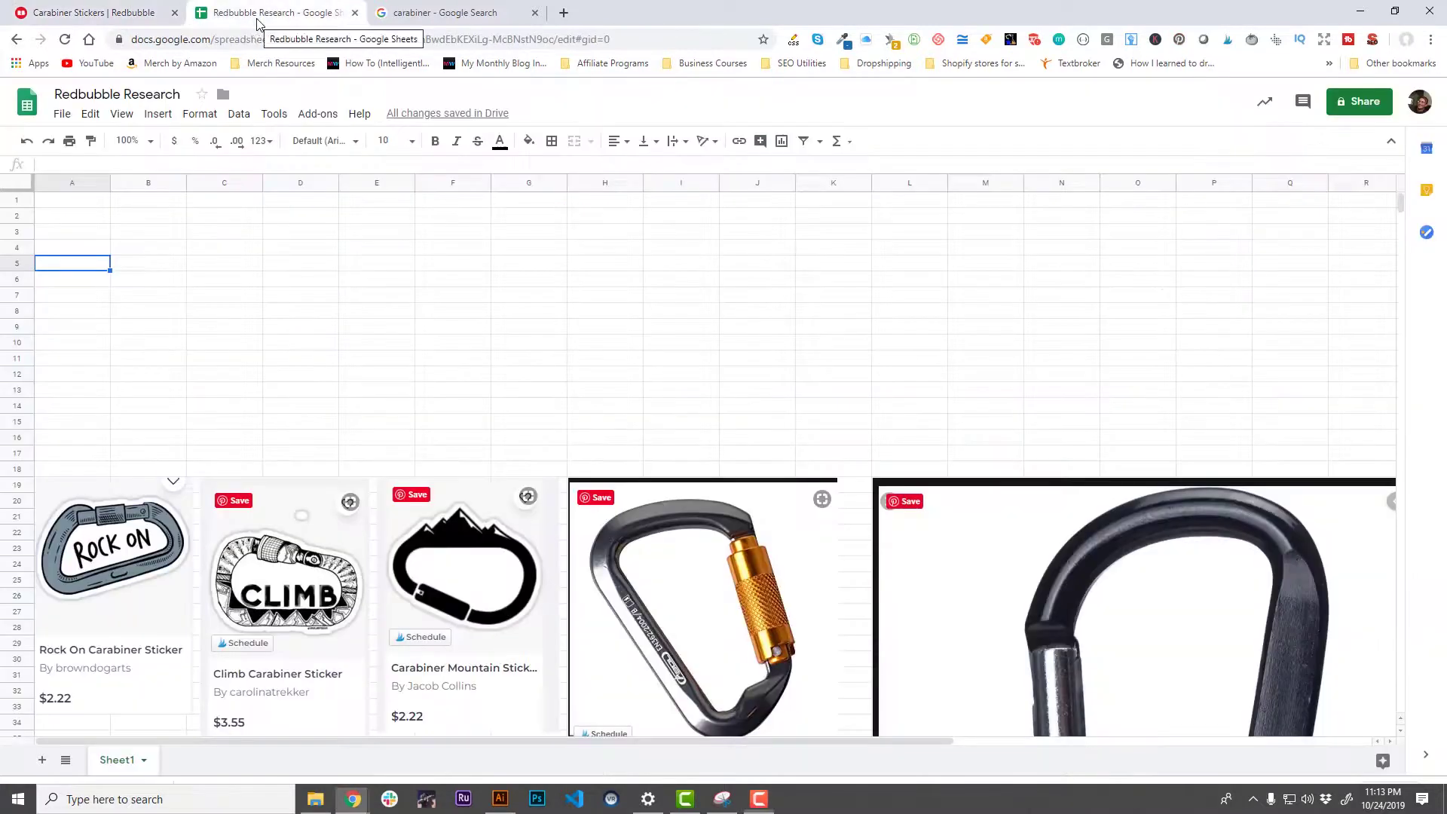
{"action": "scroll", "coordinate": [603, 473], "scroll_direction": "down", "scroll_amount": 5}
{"action": "scroll", "coordinate": [603, 473], "scroll_direction": "up", "scroll_amount": 2}
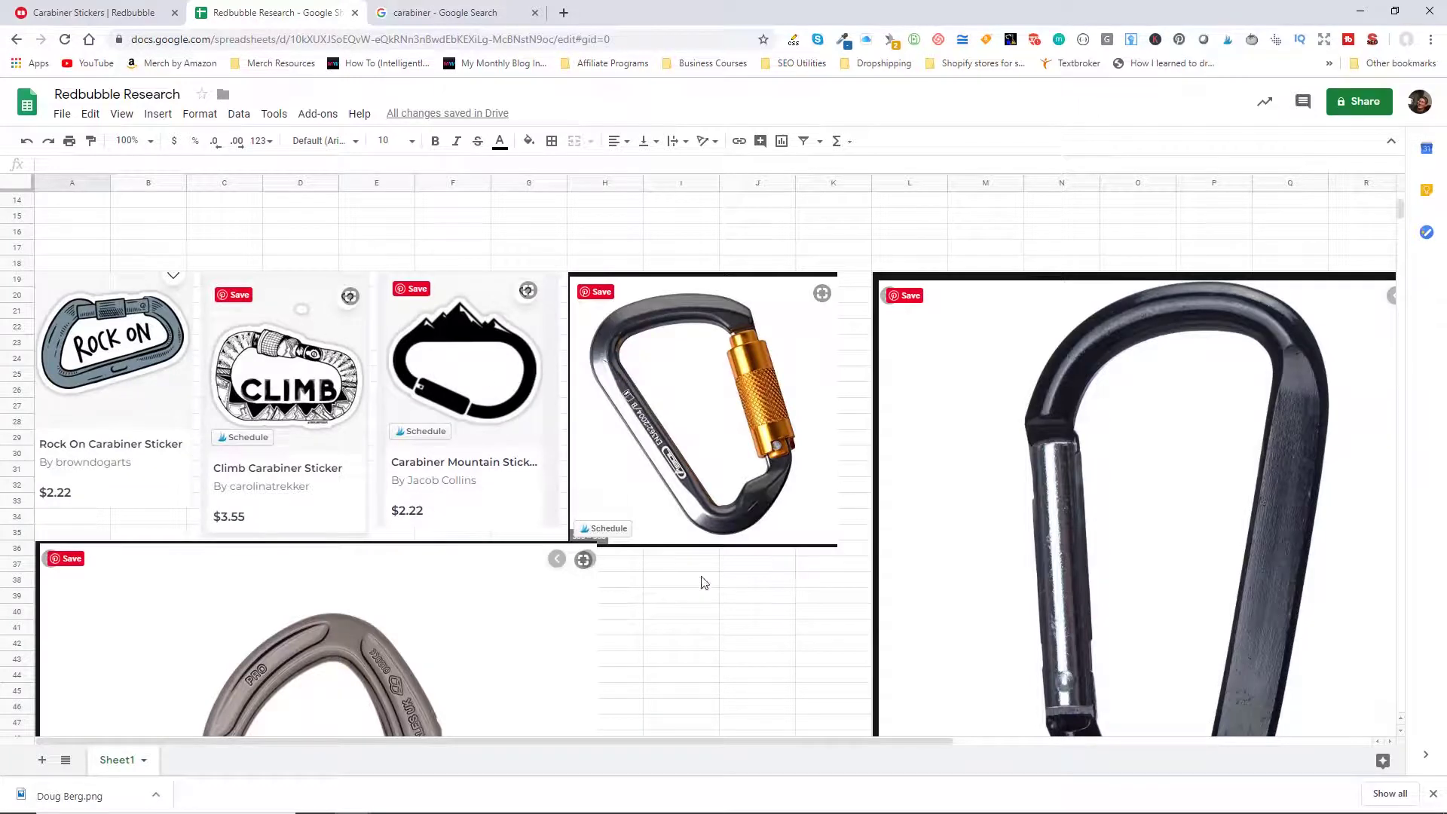
{"action": "scroll", "coordinate": [735, 614], "scroll_direction": "down", "scroll_amount": 2}
{"action": "scroll", "coordinate": [739, 601], "scroll_direction": "up", "scroll_amount": 2}
{"action": "scroll", "coordinate": [631, 570], "scroll_direction": "down", "scroll_amount": 2}
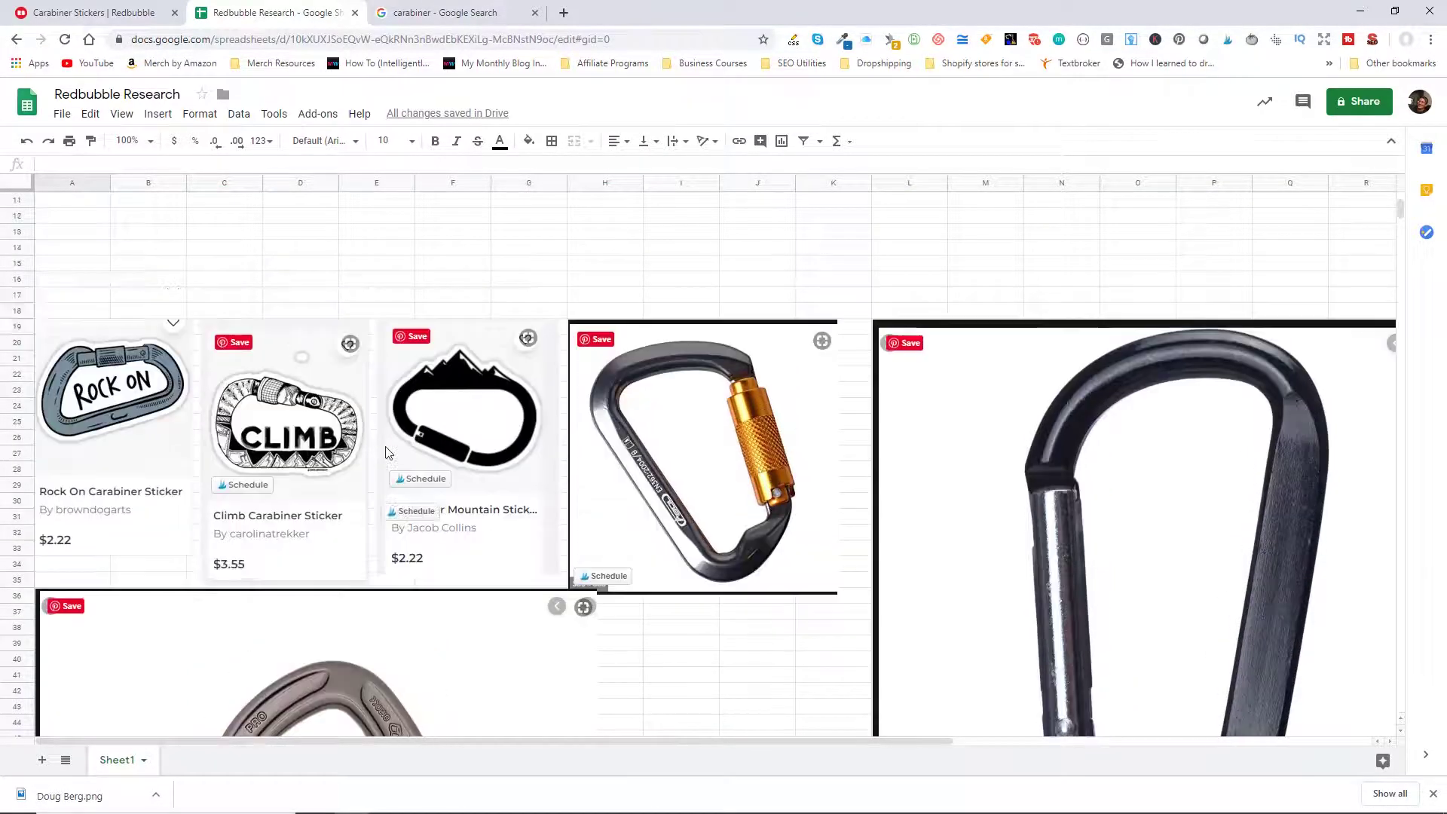
{"action": "scroll", "coordinate": [630, 571], "scroll_direction": "down", "scroll_amount": 3}
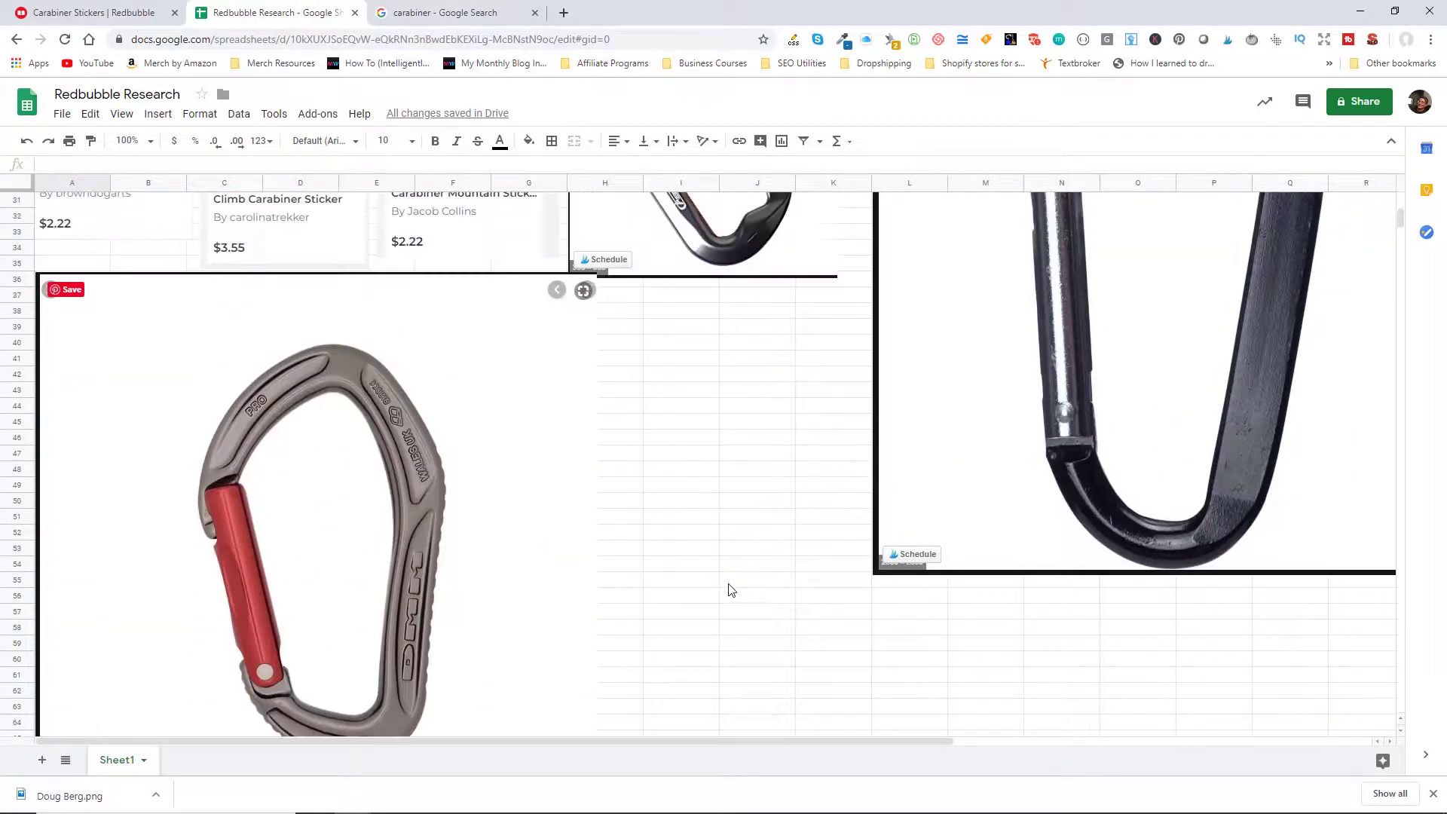
{"action": "scroll", "coordinate": [763, 610], "scroll_direction": "up", "scroll_amount": 5}
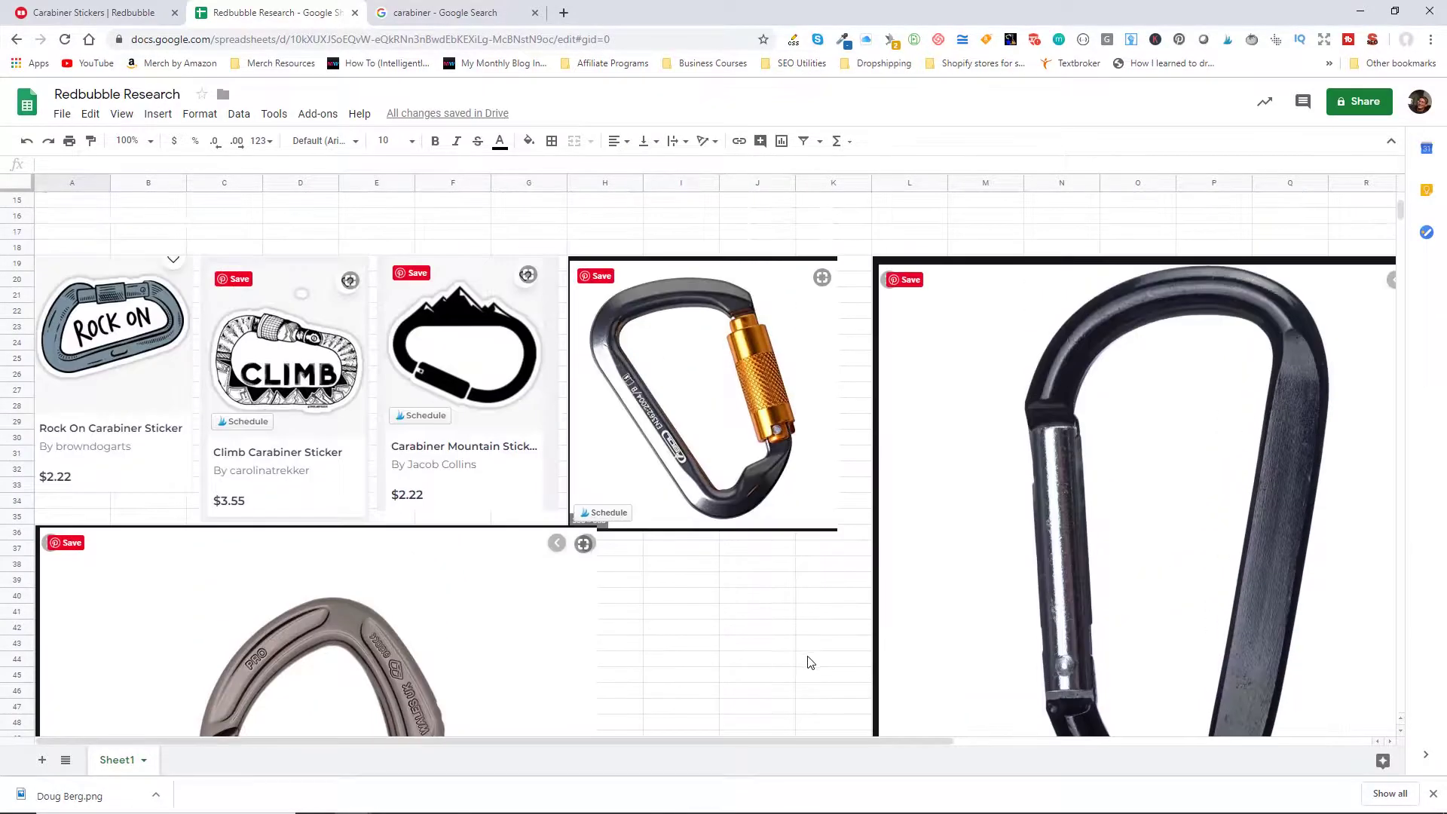
{"action": "scroll", "coordinate": [807, 660], "scroll_direction": "down", "scroll_amount": 4}
{"action": "scroll", "coordinate": [809, 649], "scroll_direction": "down", "scroll_amount": 1}
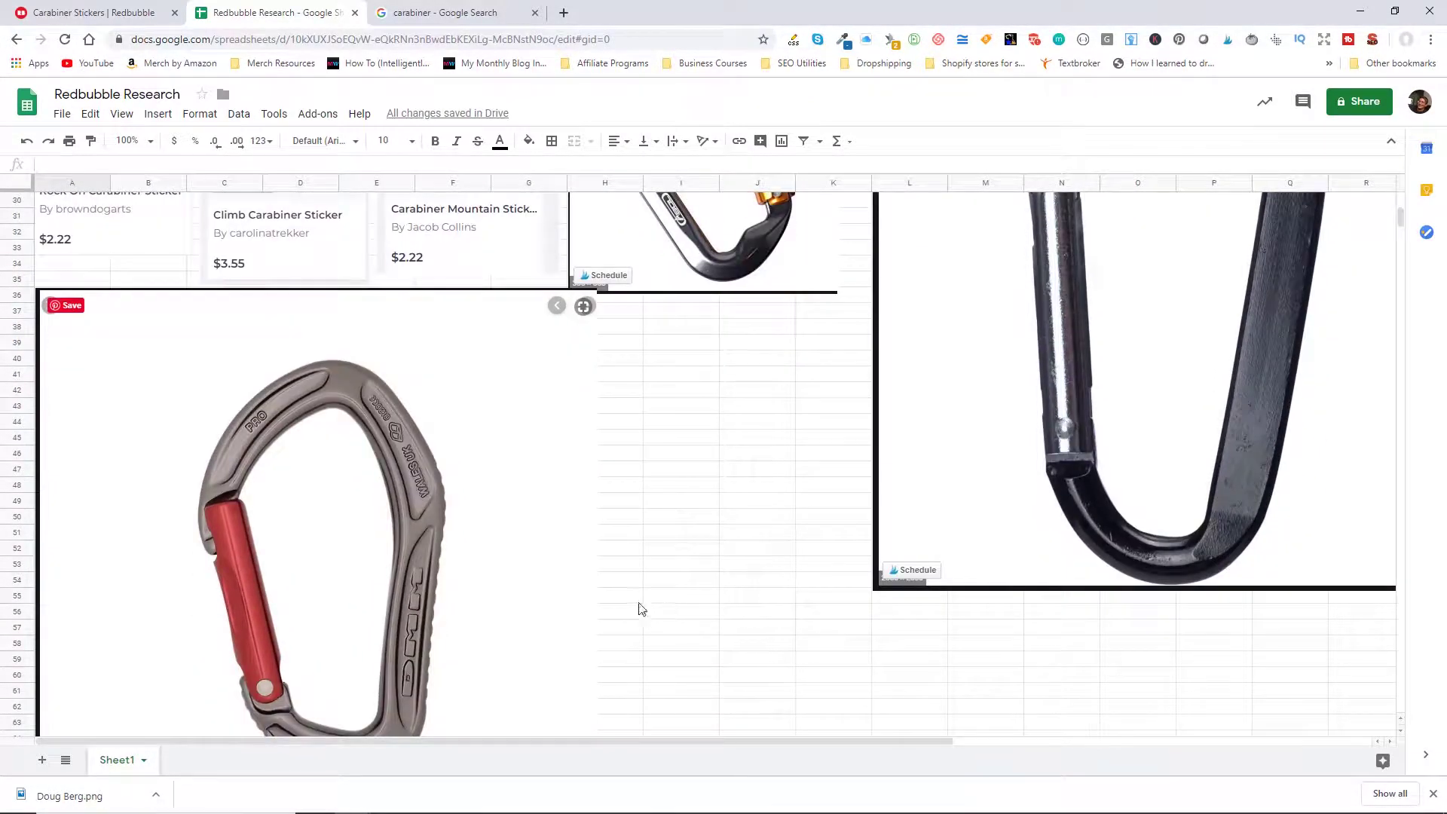
{"action": "scroll", "coordinate": [737, 558], "scroll_direction": "up", "scroll_amount": 3}
{"action": "scroll", "coordinate": [669, 555], "scroll_direction": "down", "scroll_amount": 3}
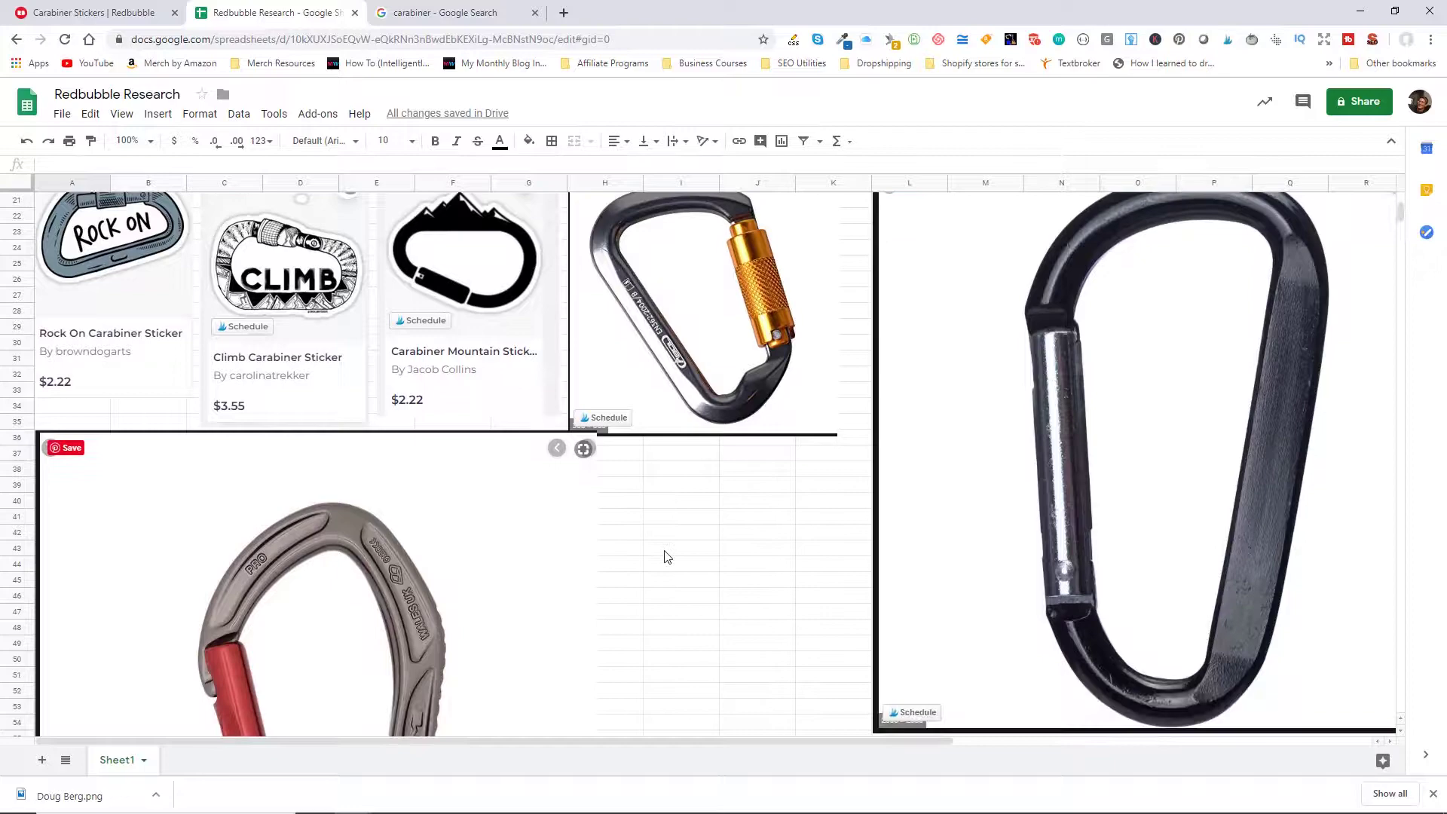
{"action": "scroll", "coordinate": [545, 588], "scroll_direction": "up", "scroll_amount": 5}
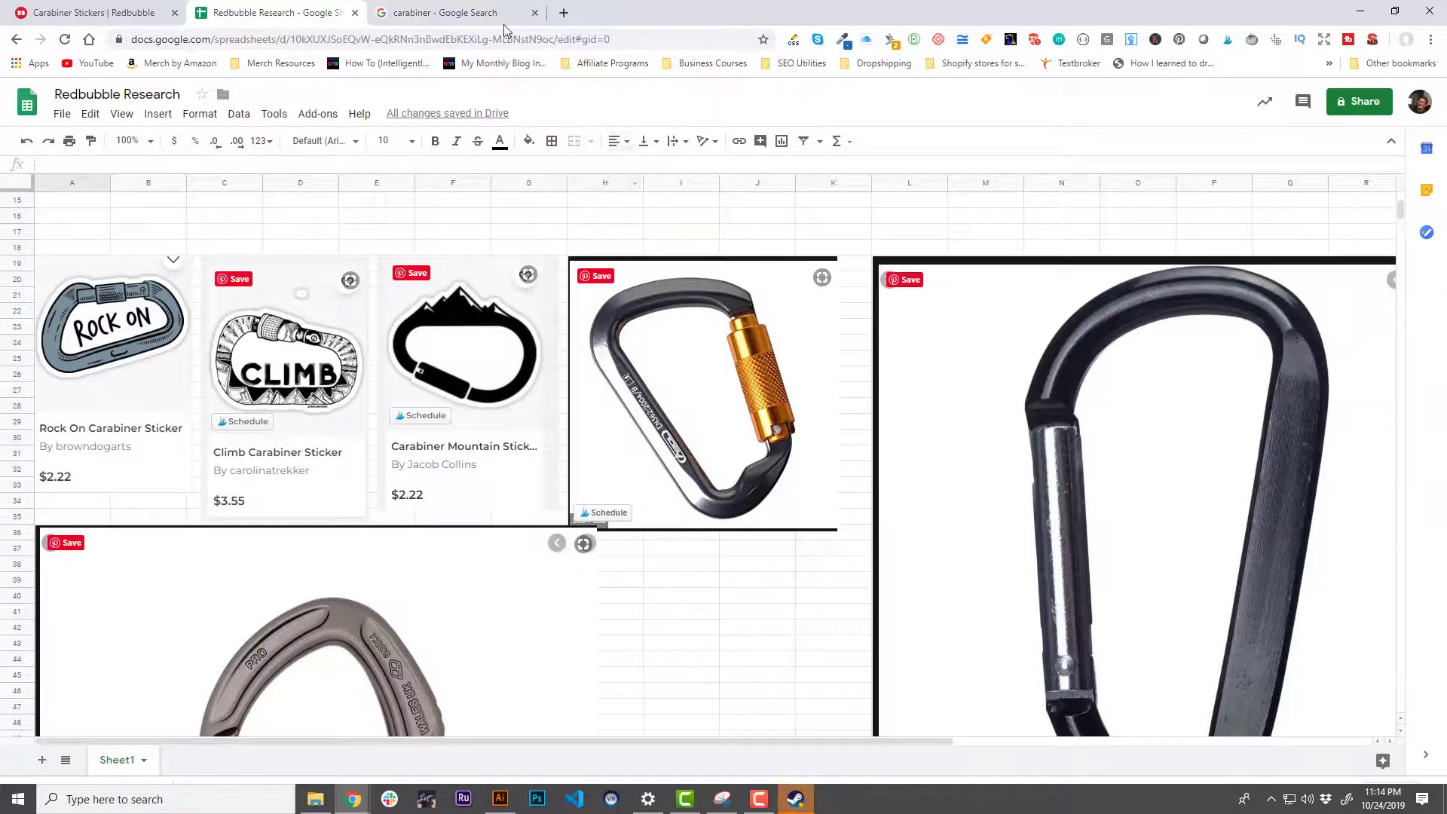
{"action": "scroll", "coordinate": [754, 604], "scroll_direction": "down", "scroll_amount": 3}
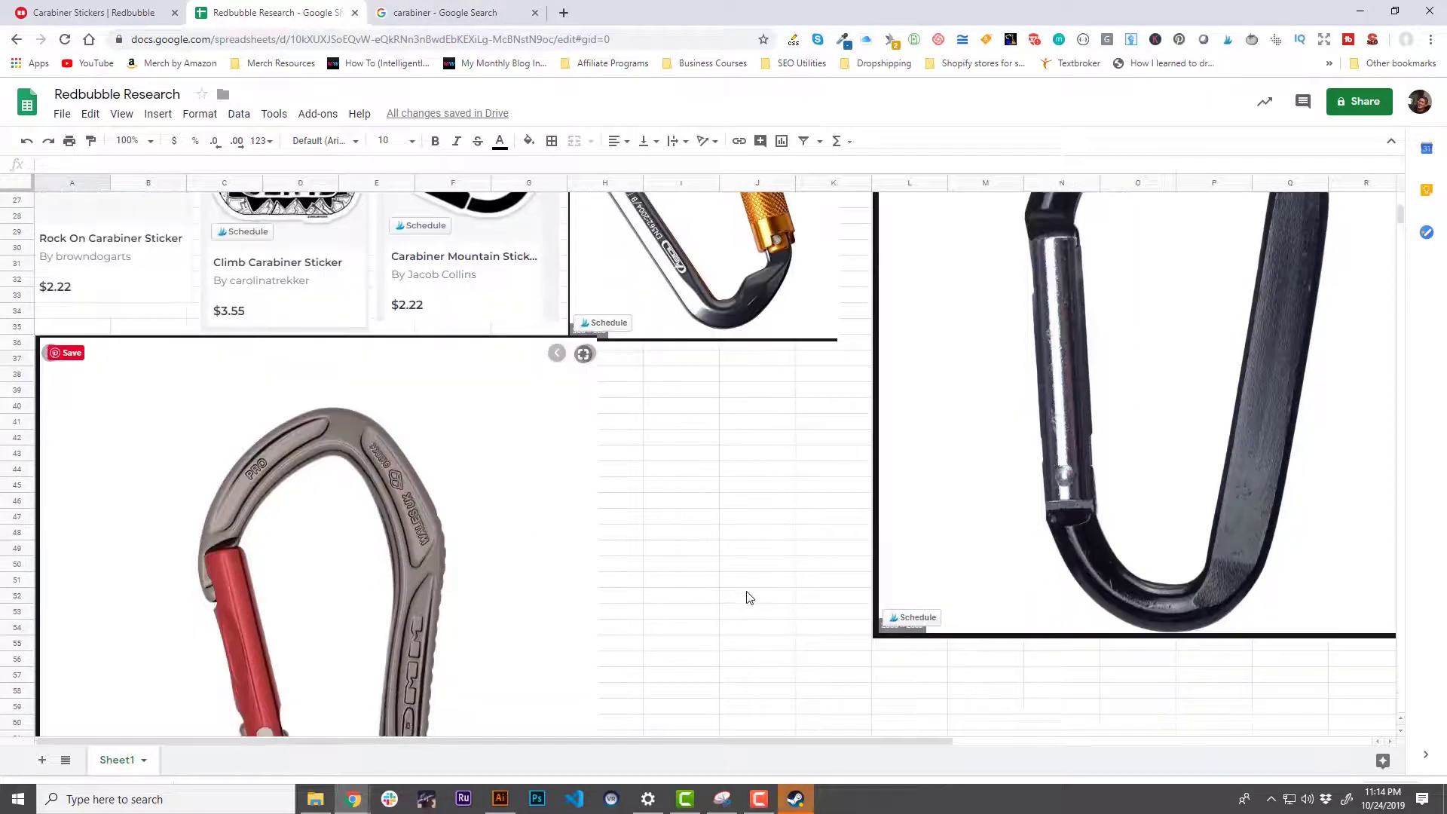
{"action": "scroll", "coordinate": [748, 616], "scroll_direction": "up", "scroll_amount": 4}
{"action": "scroll", "coordinate": [747, 618], "scroll_direction": "down", "scroll_amount": 3}
{"action": "scroll", "coordinate": [746, 615], "scroll_direction": "up", "scroll_amount": 6}
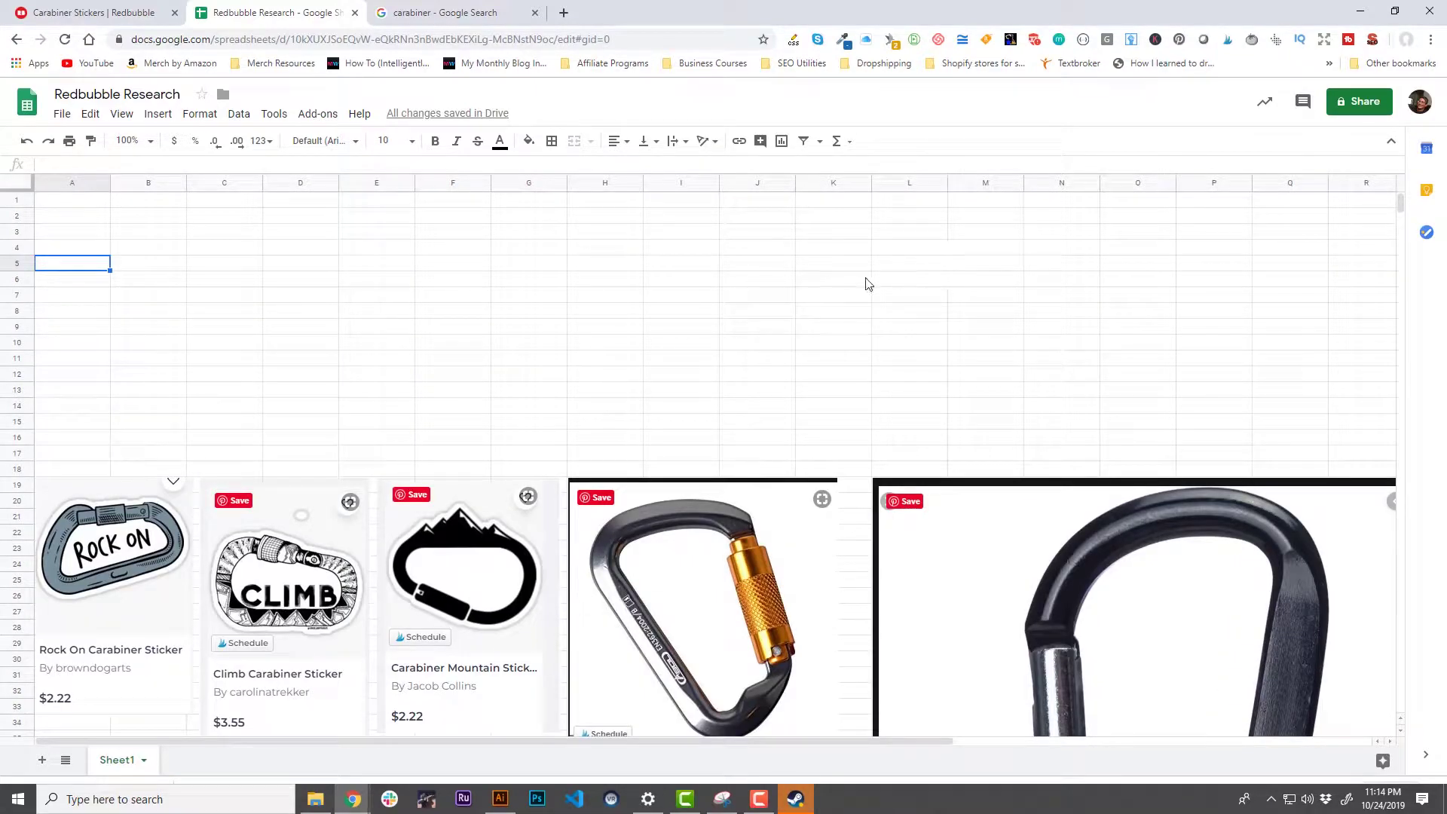
{"action": "scroll", "coordinate": [622, 332], "scroll_direction": "down", "scroll_amount": 3}
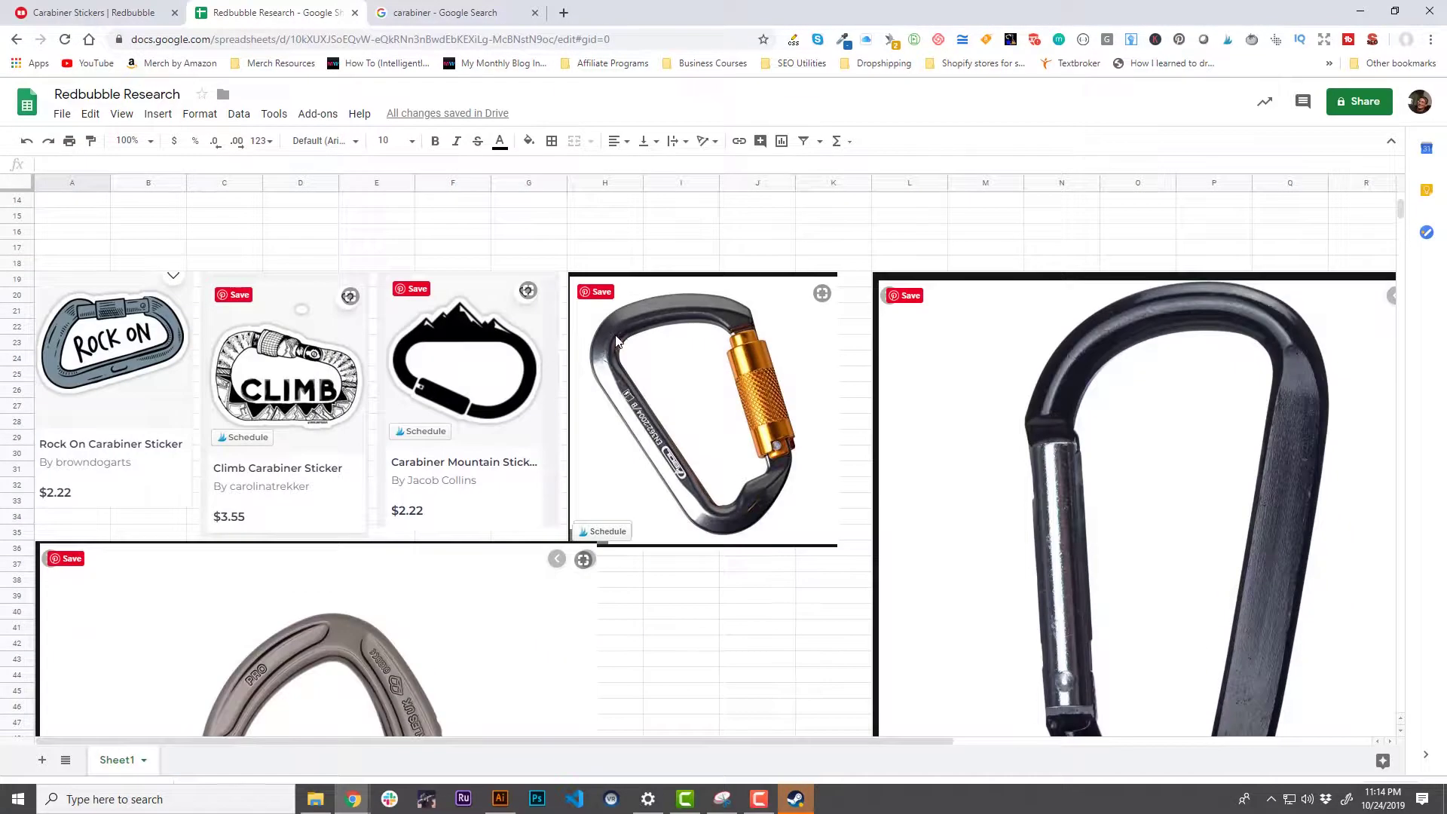
{"action": "scroll", "coordinate": [616, 341], "scroll_direction": "down", "scroll_amount": 2}
{"action": "scroll", "coordinate": [452, 331], "scroll_direction": "up", "scroll_amount": 2}
- Preview the Black Diamond Positron Screwgate Carabiner image in the carabiner search results
{"action": "left_click", "coordinate": [441, 15]}
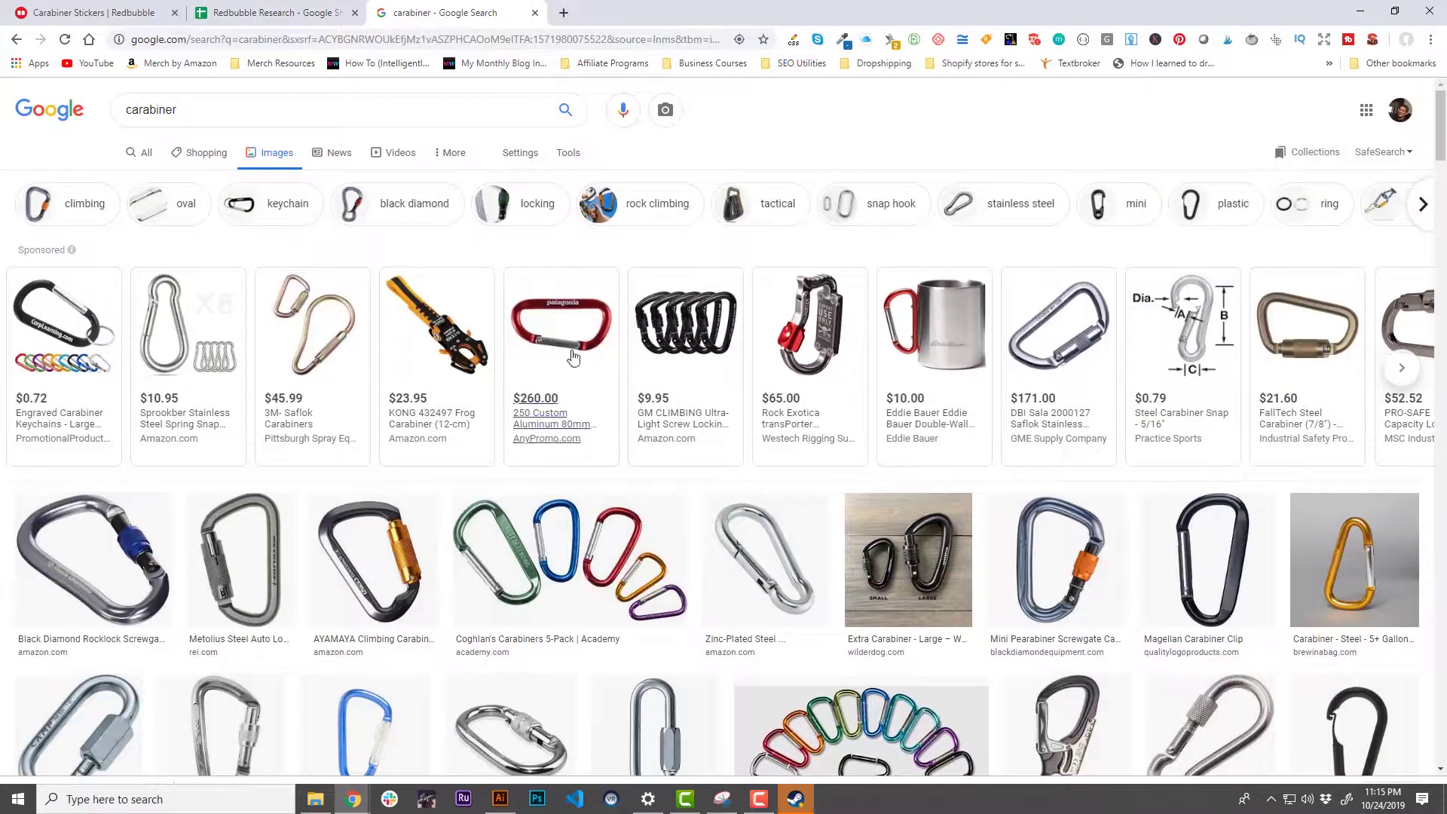
{"action": "scroll", "coordinate": [637, 450], "scroll_direction": "down", "scroll_amount": 4}
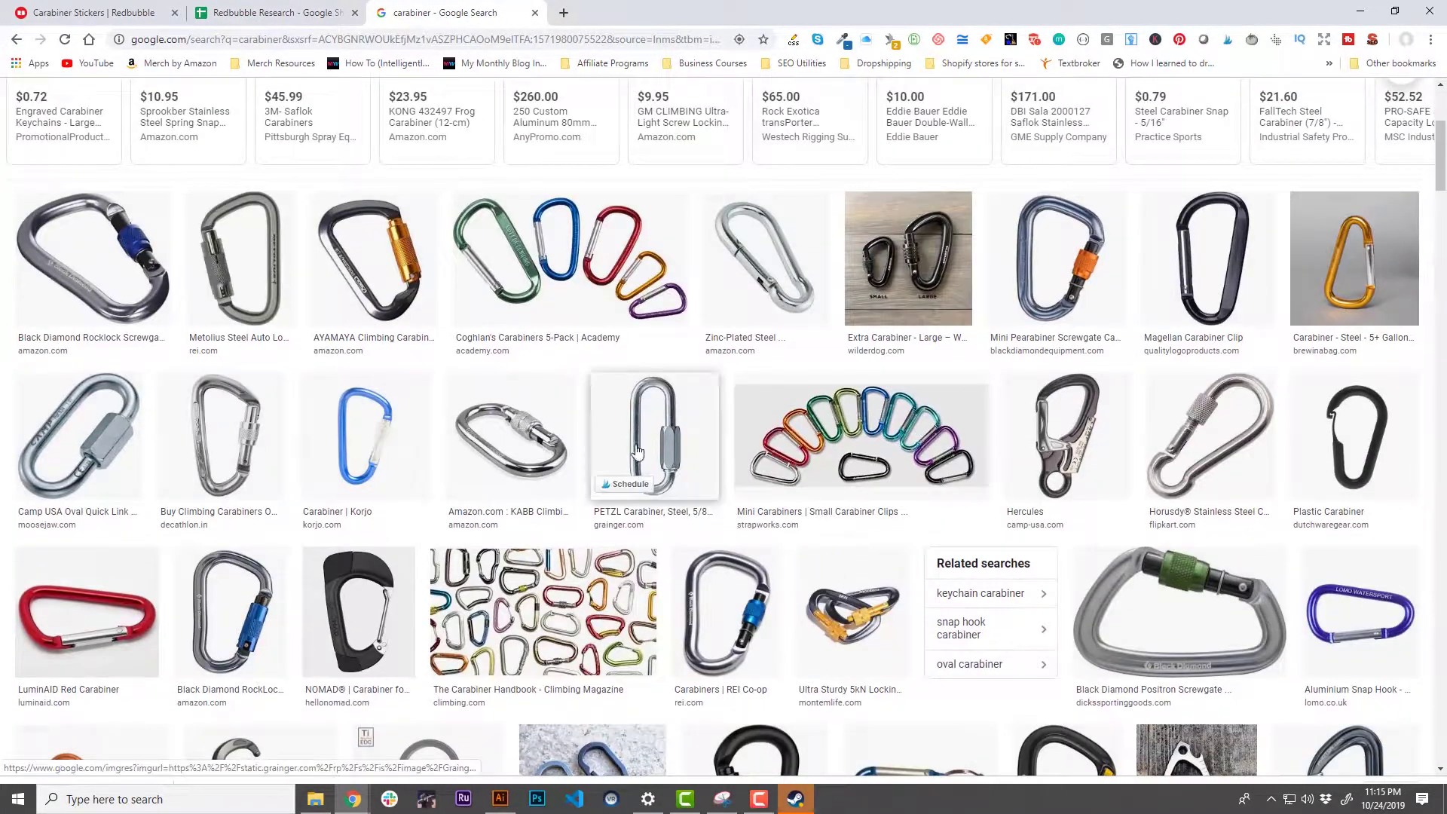
{"action": "left_click", "coordinate": [1170, 624]}
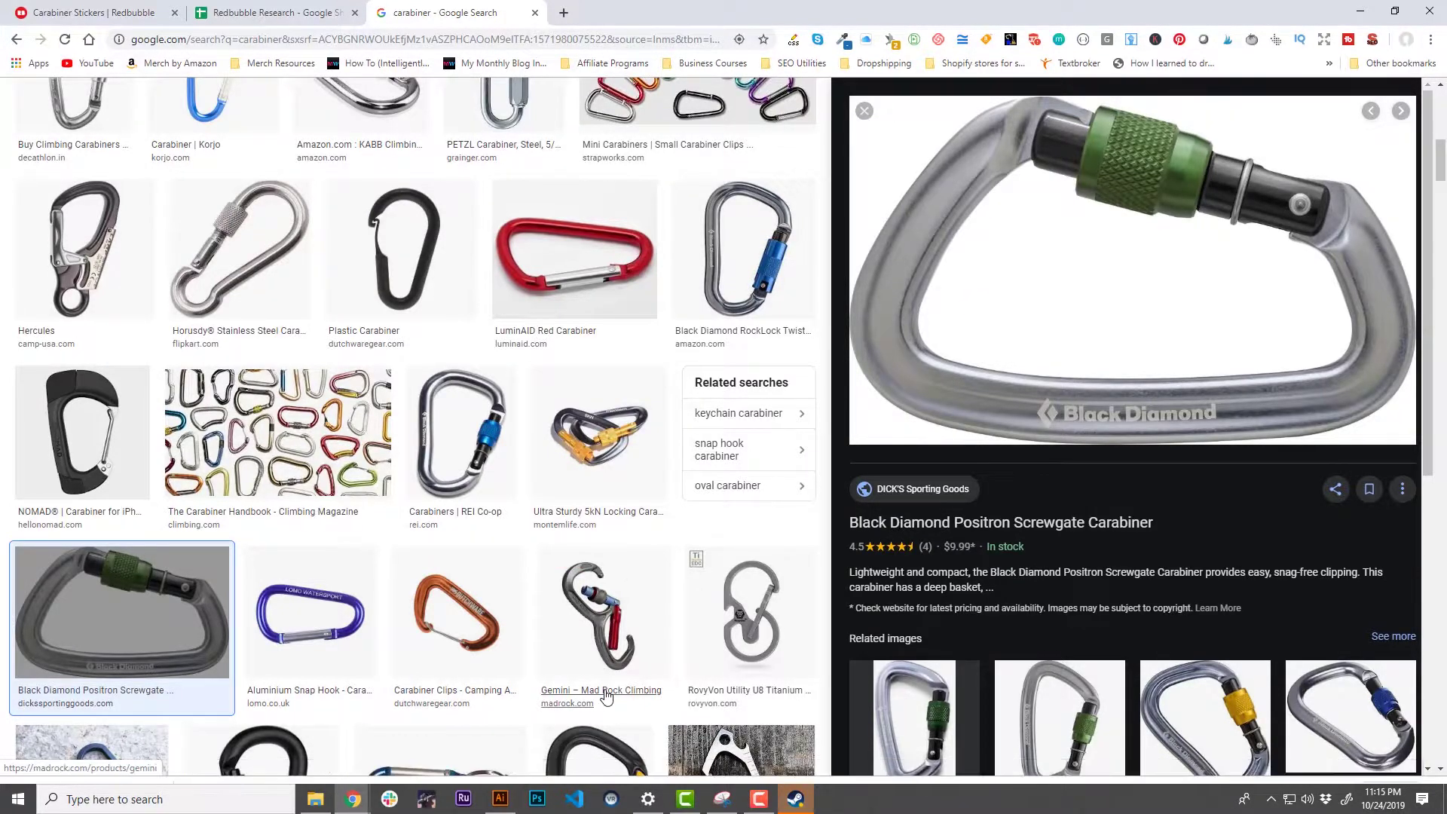
{"action": "scroll", "coordinate": [599, 648], "scroll_direction": "down", "scroll_amount": 3}
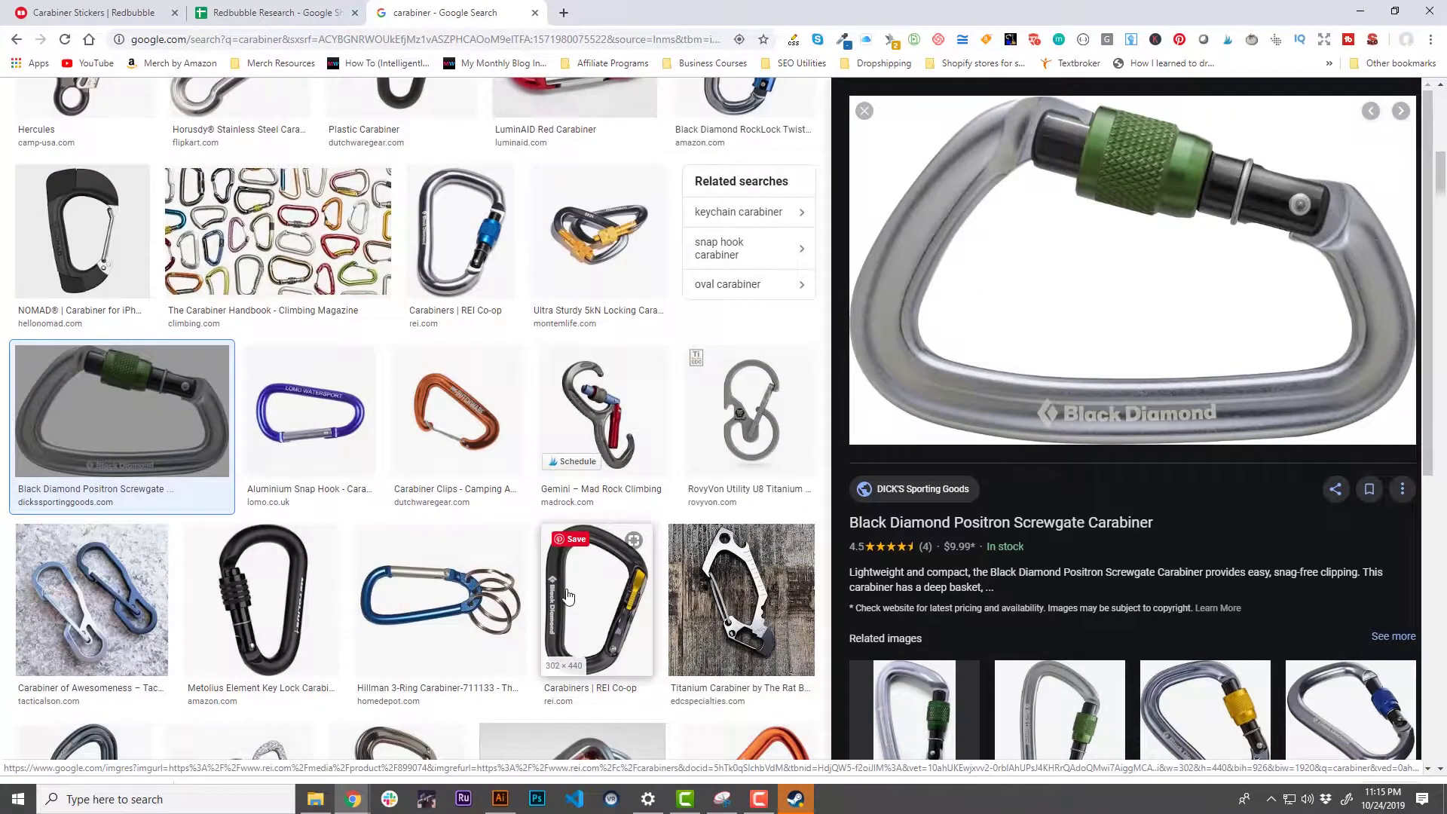
{"action": "scroll", "coordinate": [568, 596], "scroll_direction": "down", "scroll_amount": 1}
{"action": "scroll", "coordinate": [580, 597], "scroll_direction": "up", "scroll_amount": 8}
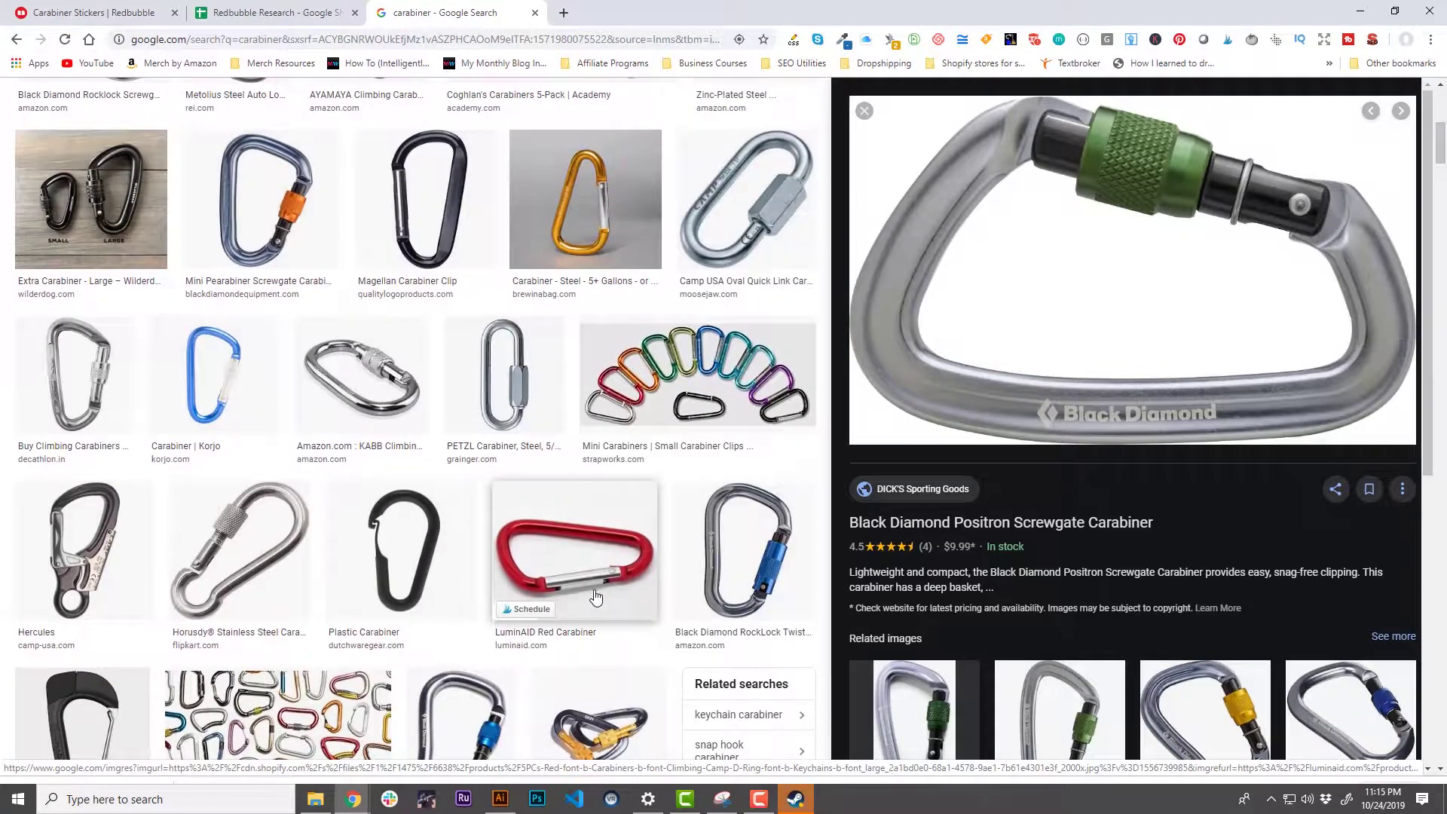
{"action": "scroll", "coordinate": [596, 603], "scroll_direction": "up", "scroll_amount": 3}
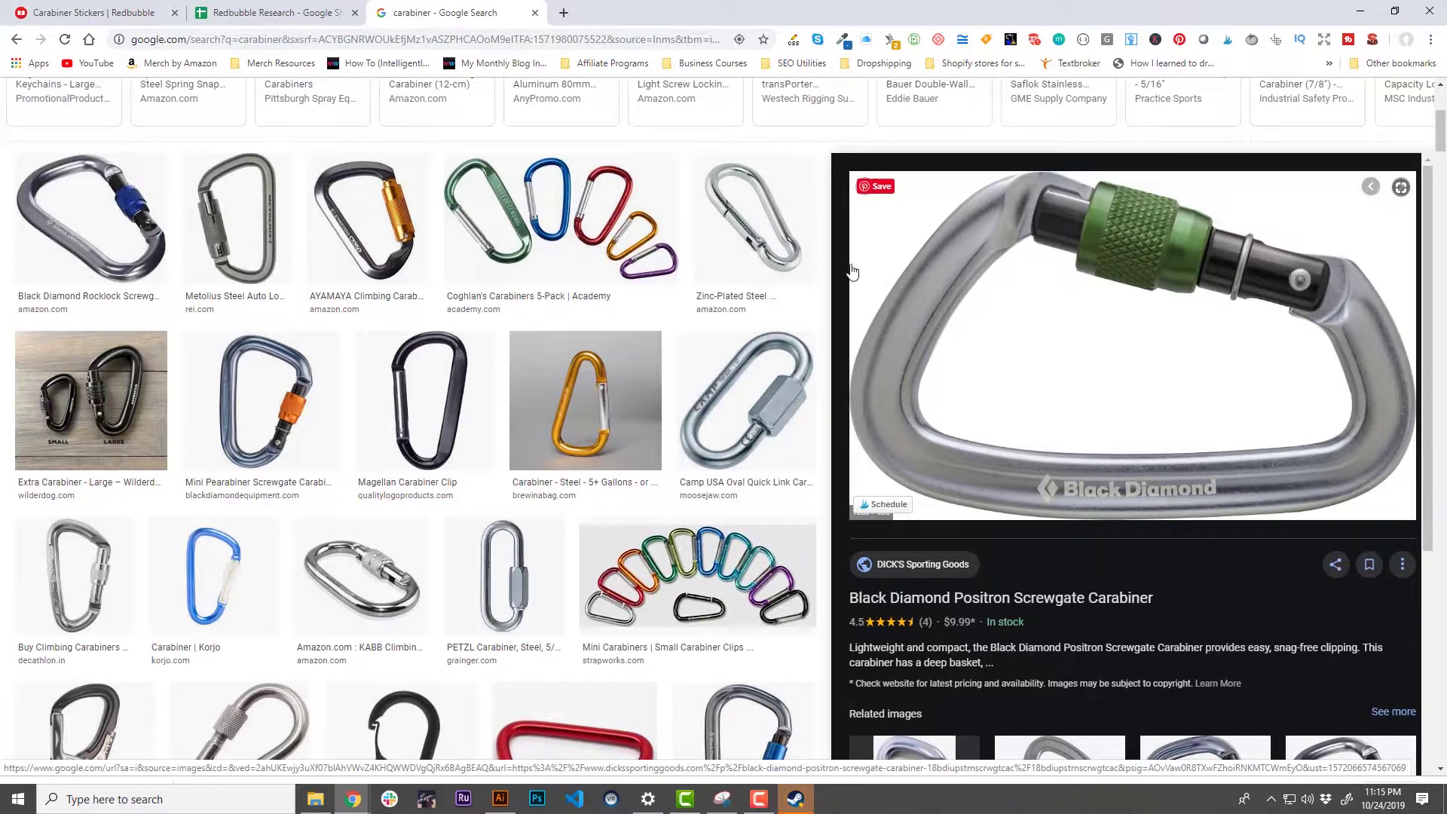
{"action": "scroll", "coordinate": [448, 602], "scroll_direction": "down", "scroll_amount": 3}
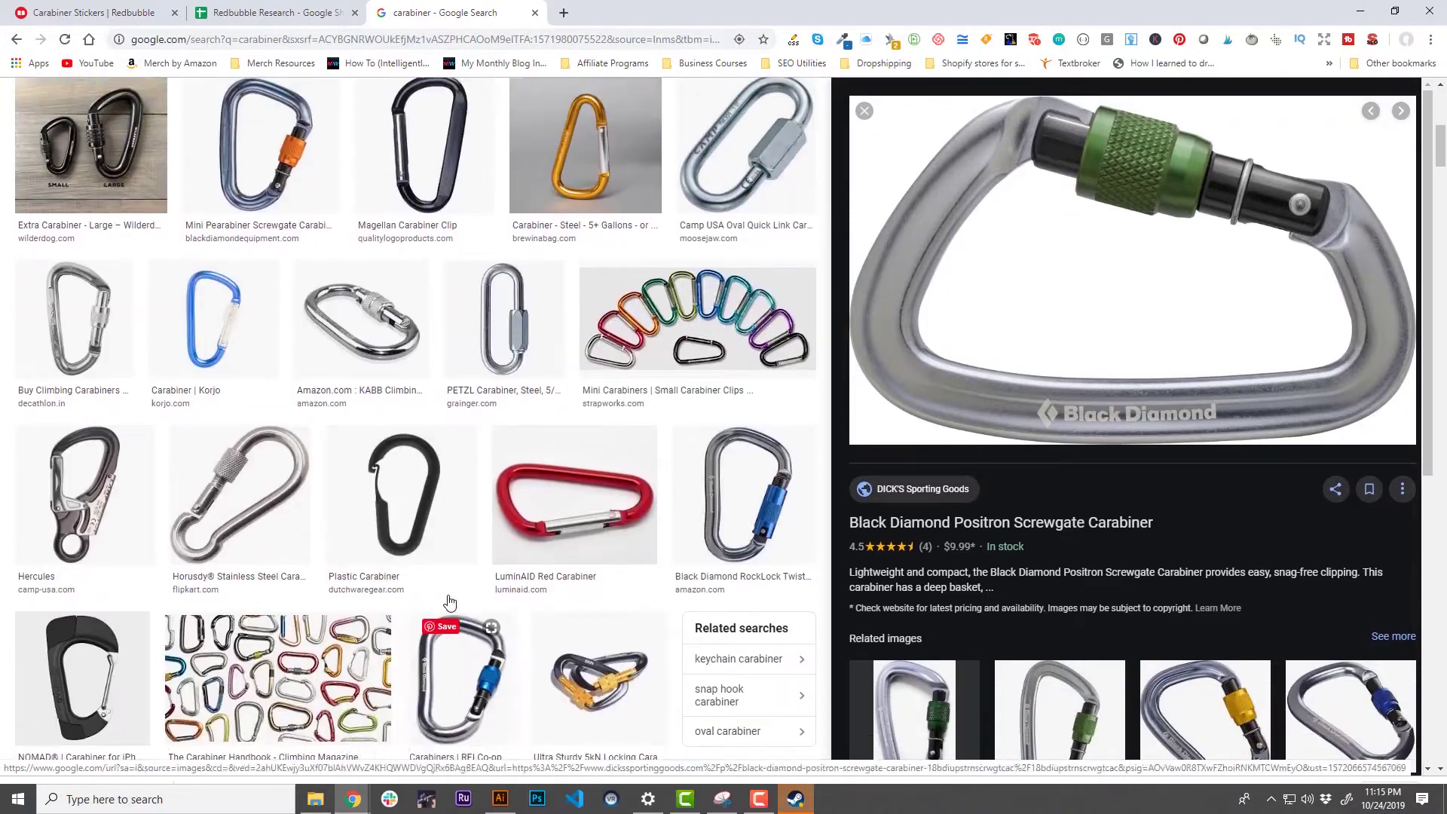
{"action": "scroll", "coordinate": [449, 601], "scroll_direction": "up", "scroll_amount": 5}
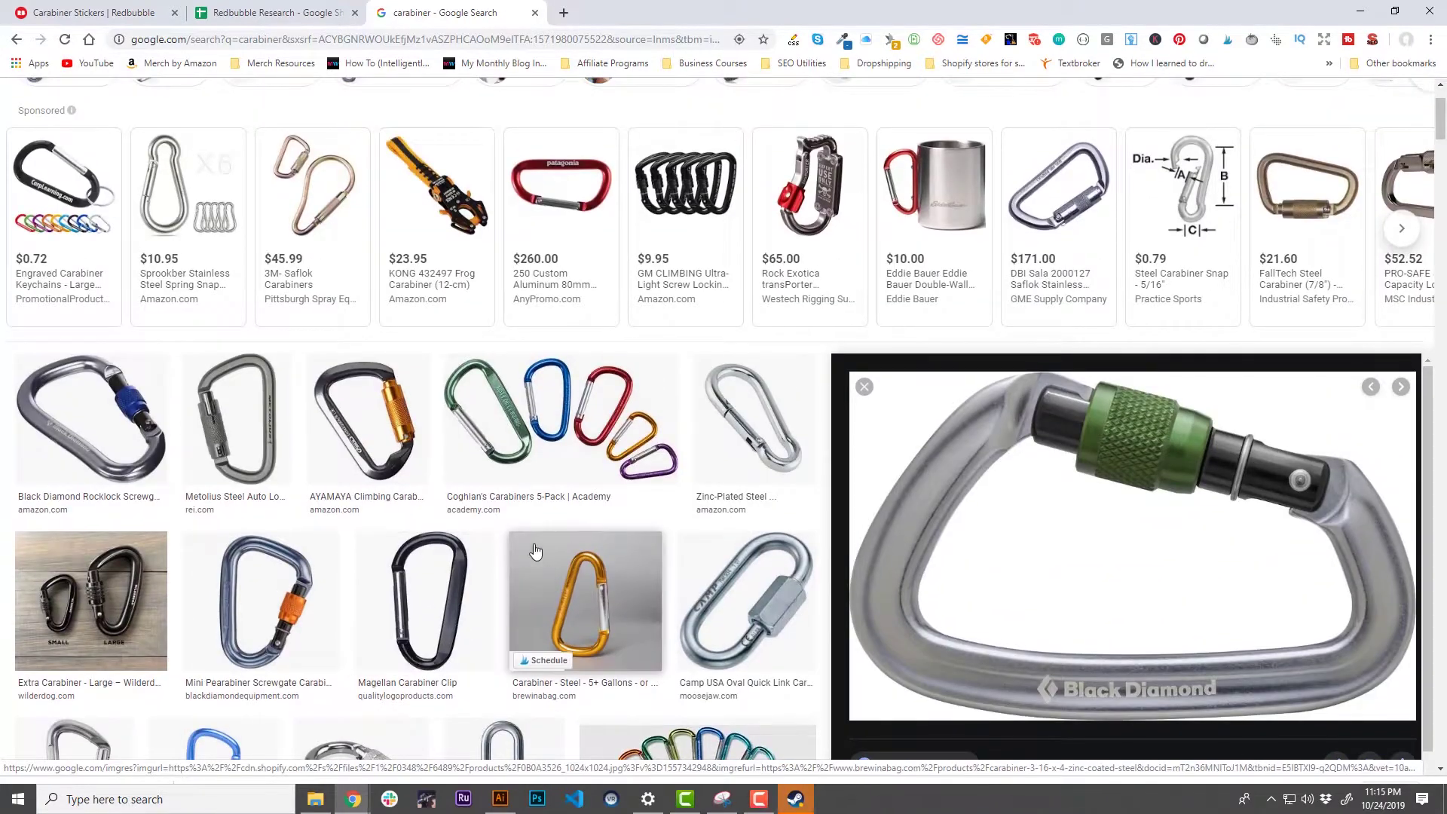
{"action": "scroll", "coordinate": [536, 553], "scroll_direction": "up", "scroll_amount": 2}
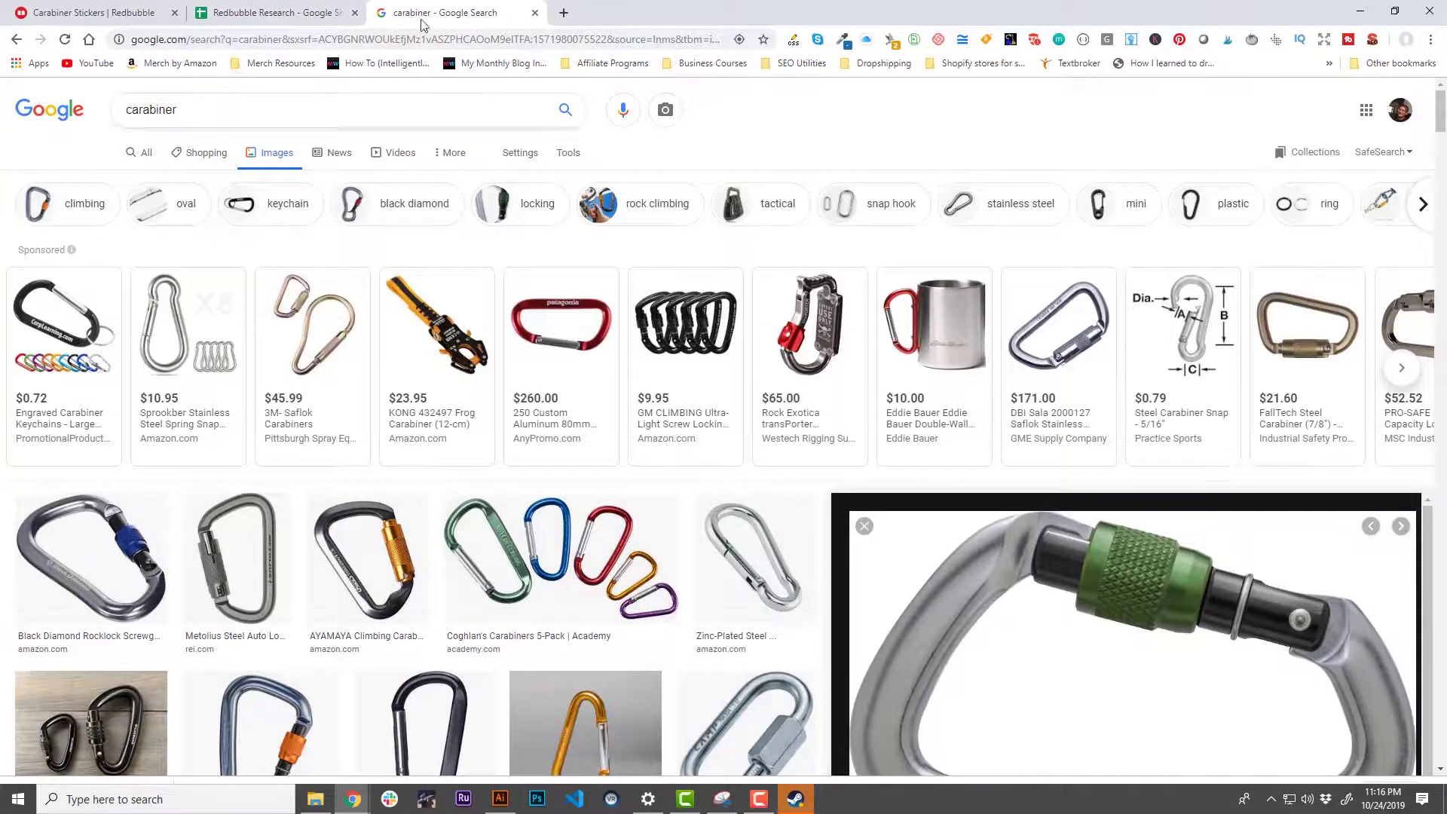
- Look over the Redbubble Research carabiner references, then bring Illustrator forward
{"action": "left_click", "coordinate": [301, 13]}
{"action": "scroll", "coordinate": [867, 527], "scroll_direction": "down", "scroll_amount": 5}
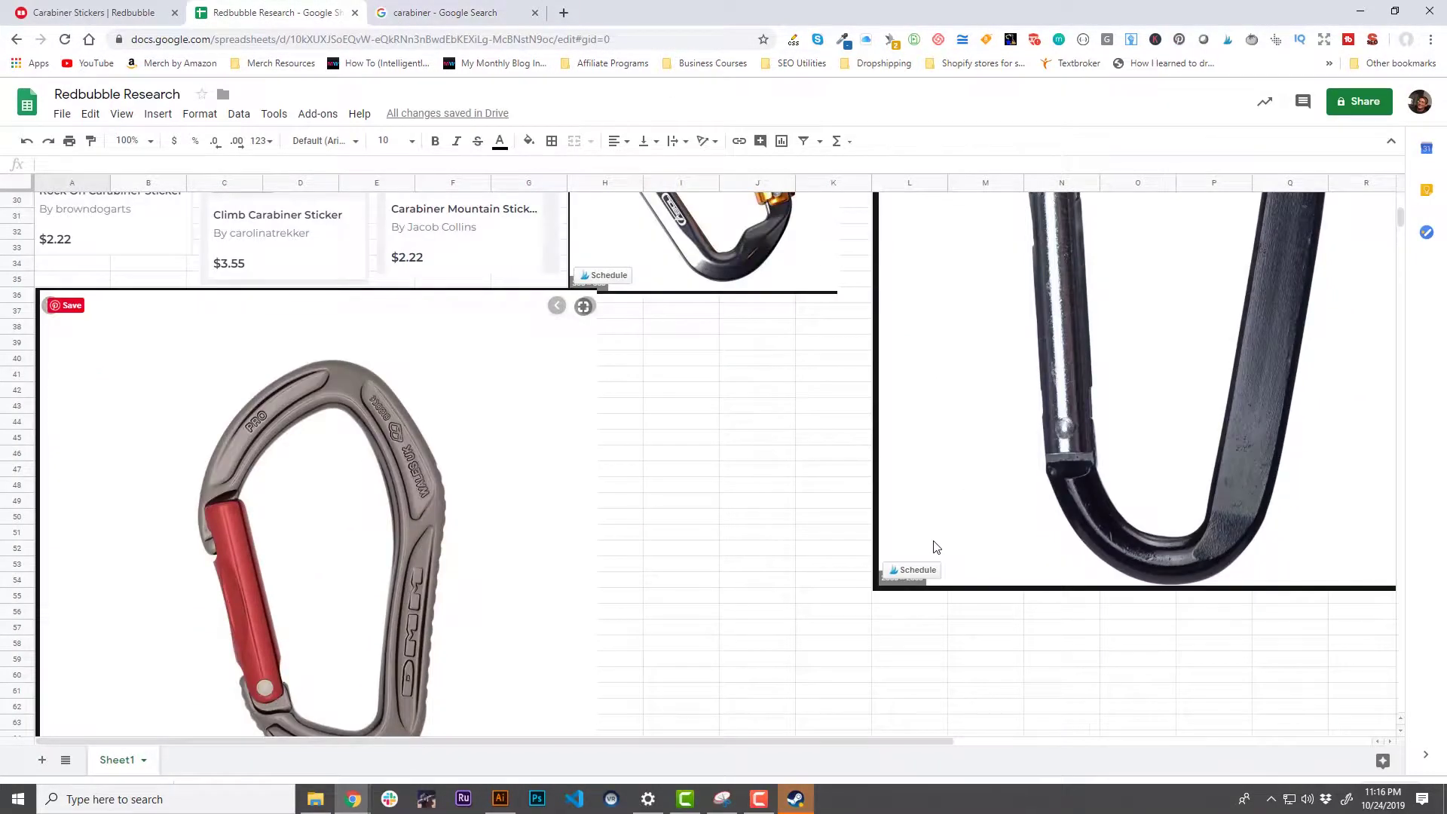
{"action": "scroll", "coordinate": [932, 557], "scroll_direction": "up", "scroll_amount": 5}
{"action": "scroll", "coordinate": [754, 512], "scroll_direction": "down", "scroll_amount": 1}
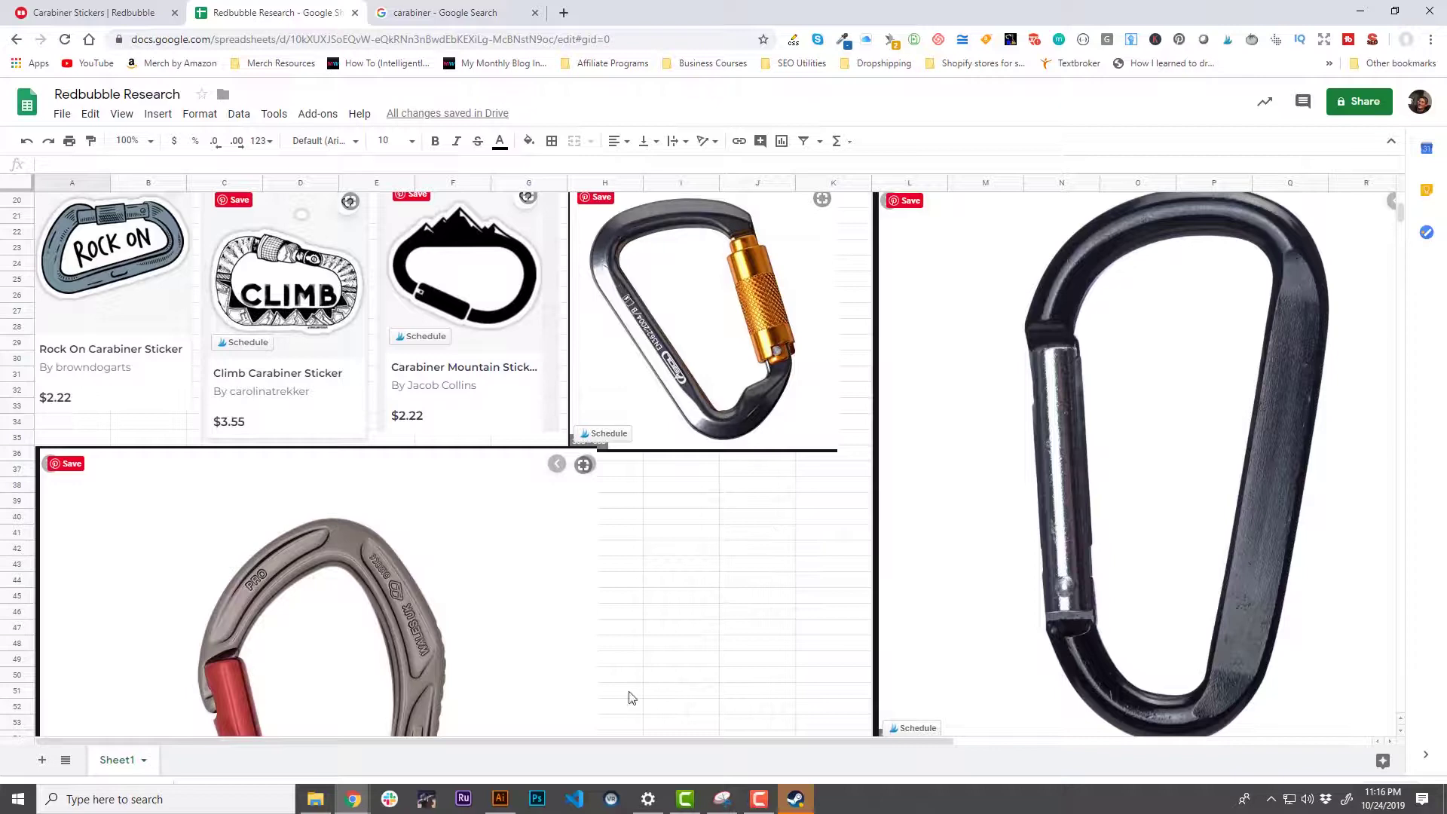
{"action": "mouse_move", "coordinate": [511, 807]}
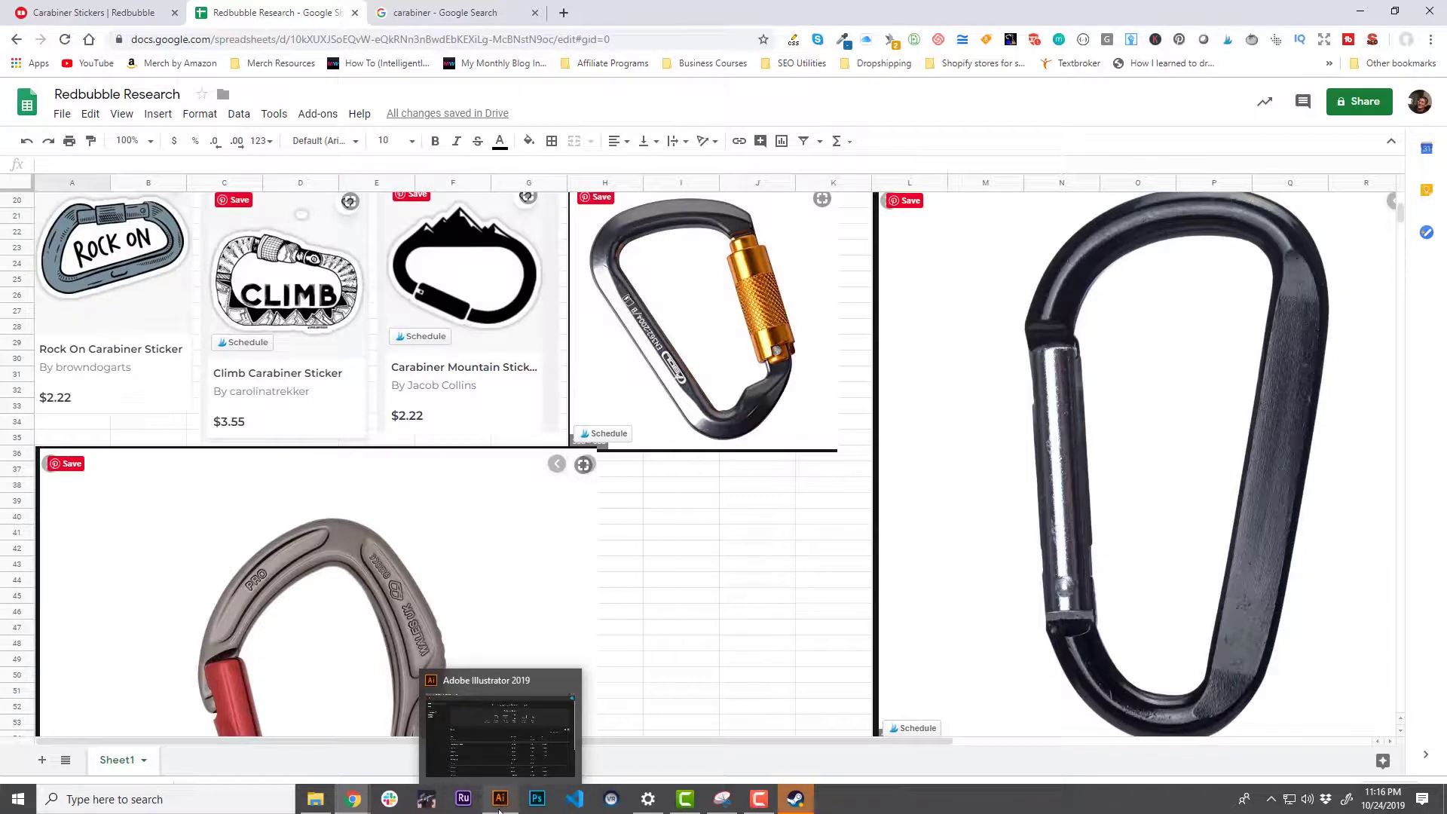
{"action": "left_click", "coordinate": [511, 808]}
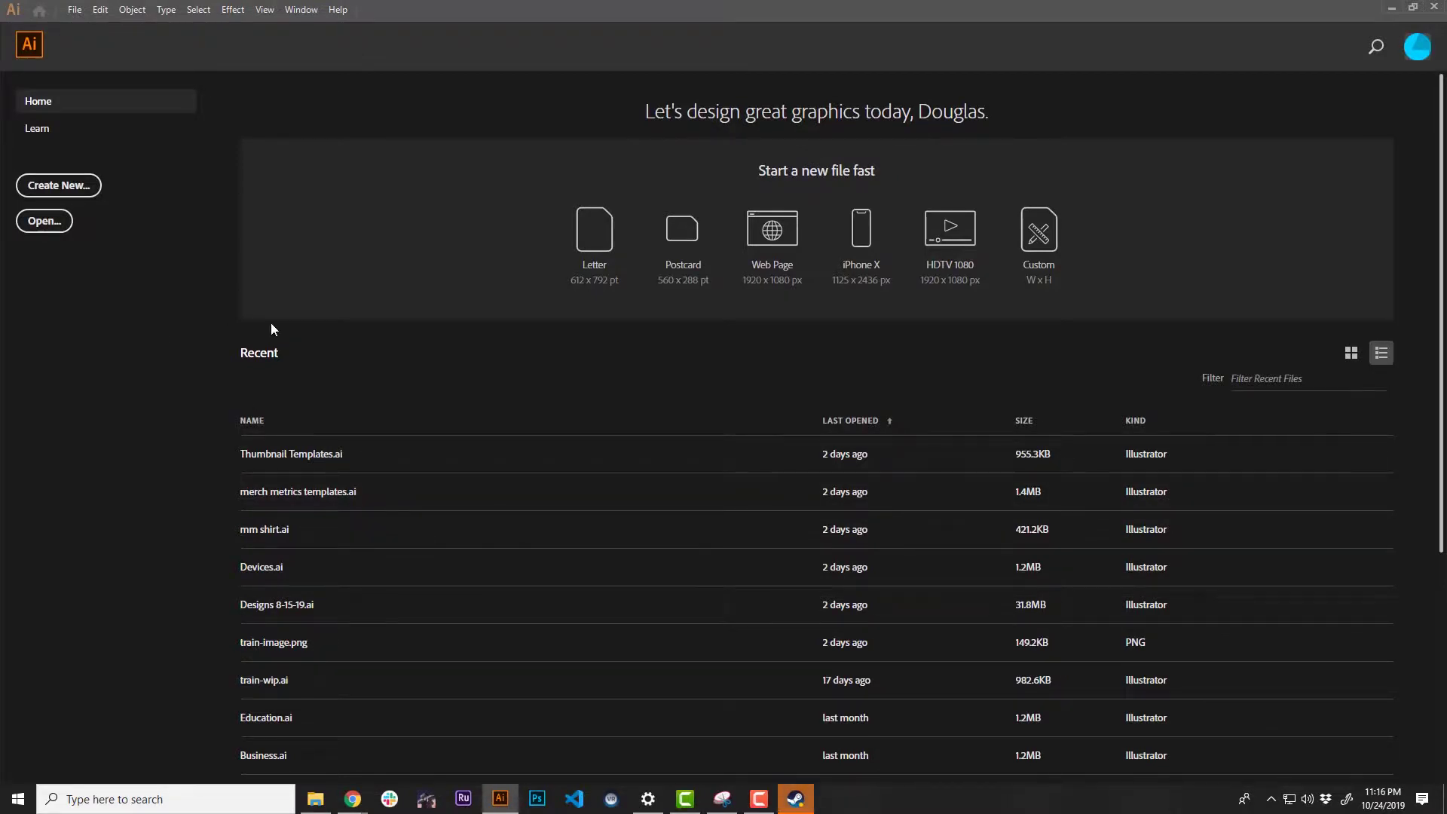
- Create a new document 4500 px wide by 5400 px high, using pixel units
{"action": "left_click", "coordinate": [80, 192]}
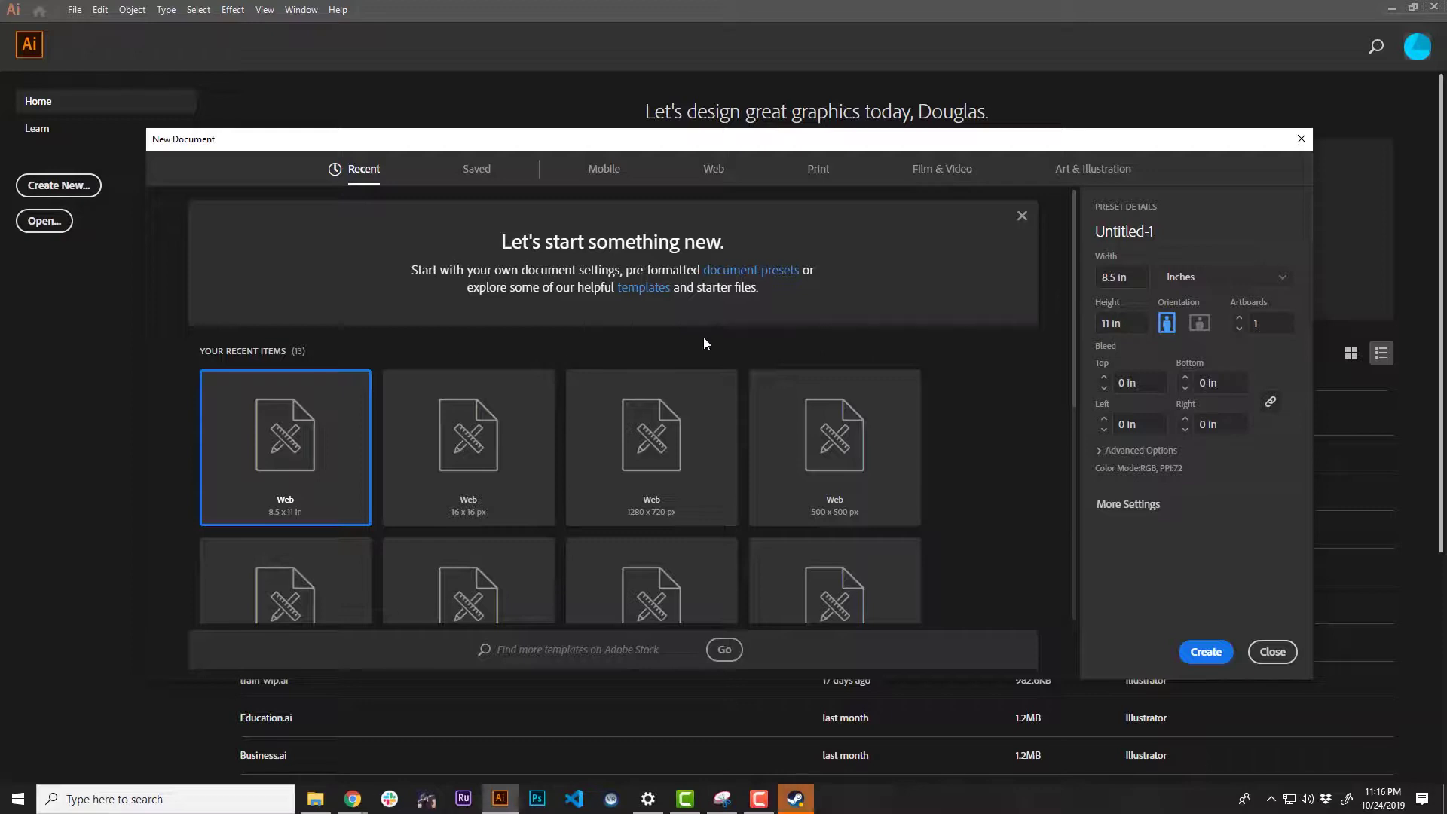
{"action": "left_click", "coordinate": [1135, 279]}
{"action": "type", "text": "300"}
{"action": "key", "text": "Tab"}
{"action": "left_click", "coordinate": [1222, 278]}
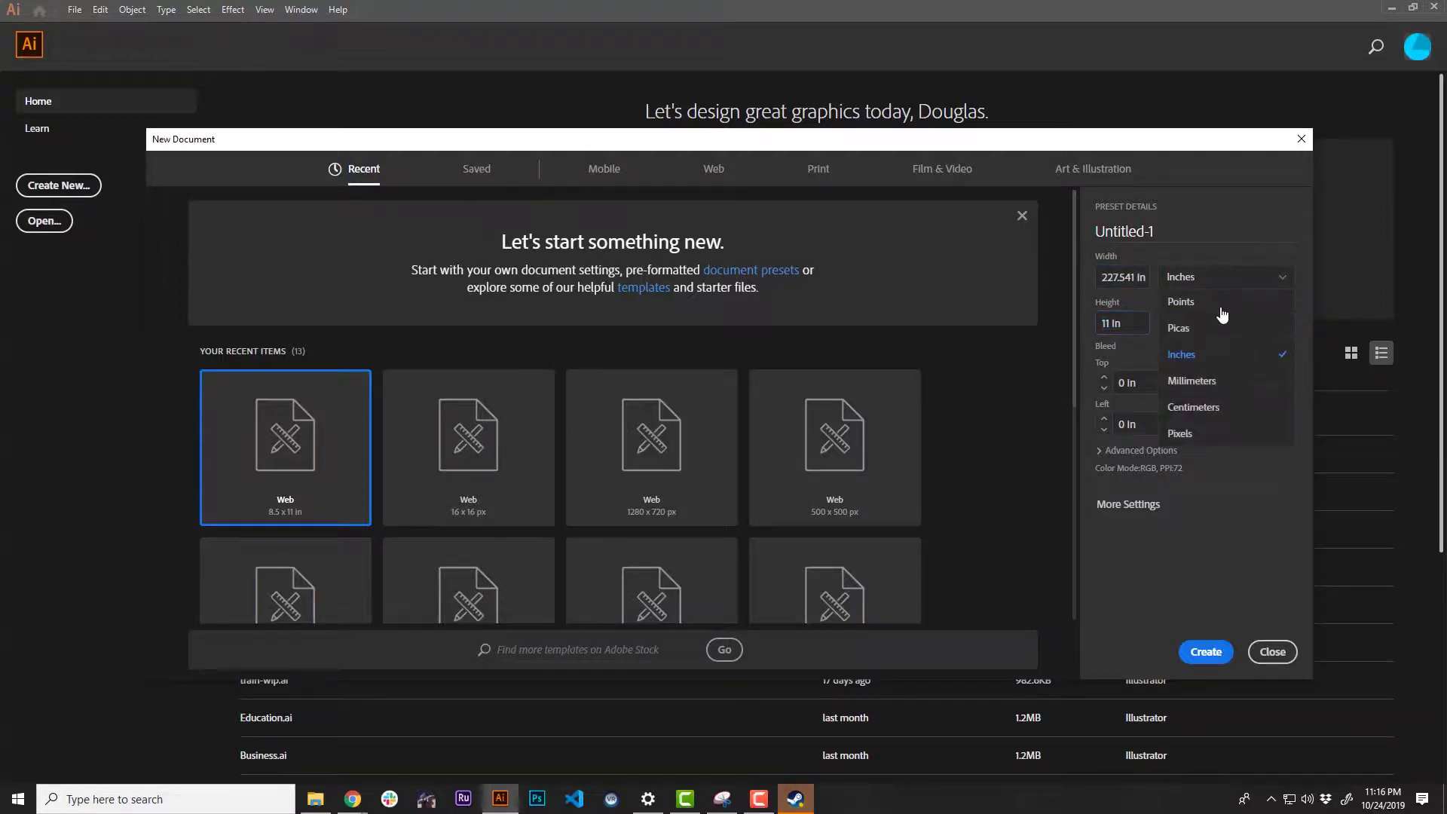
{"action": "left_click", "coordinate": [1215, 434]}
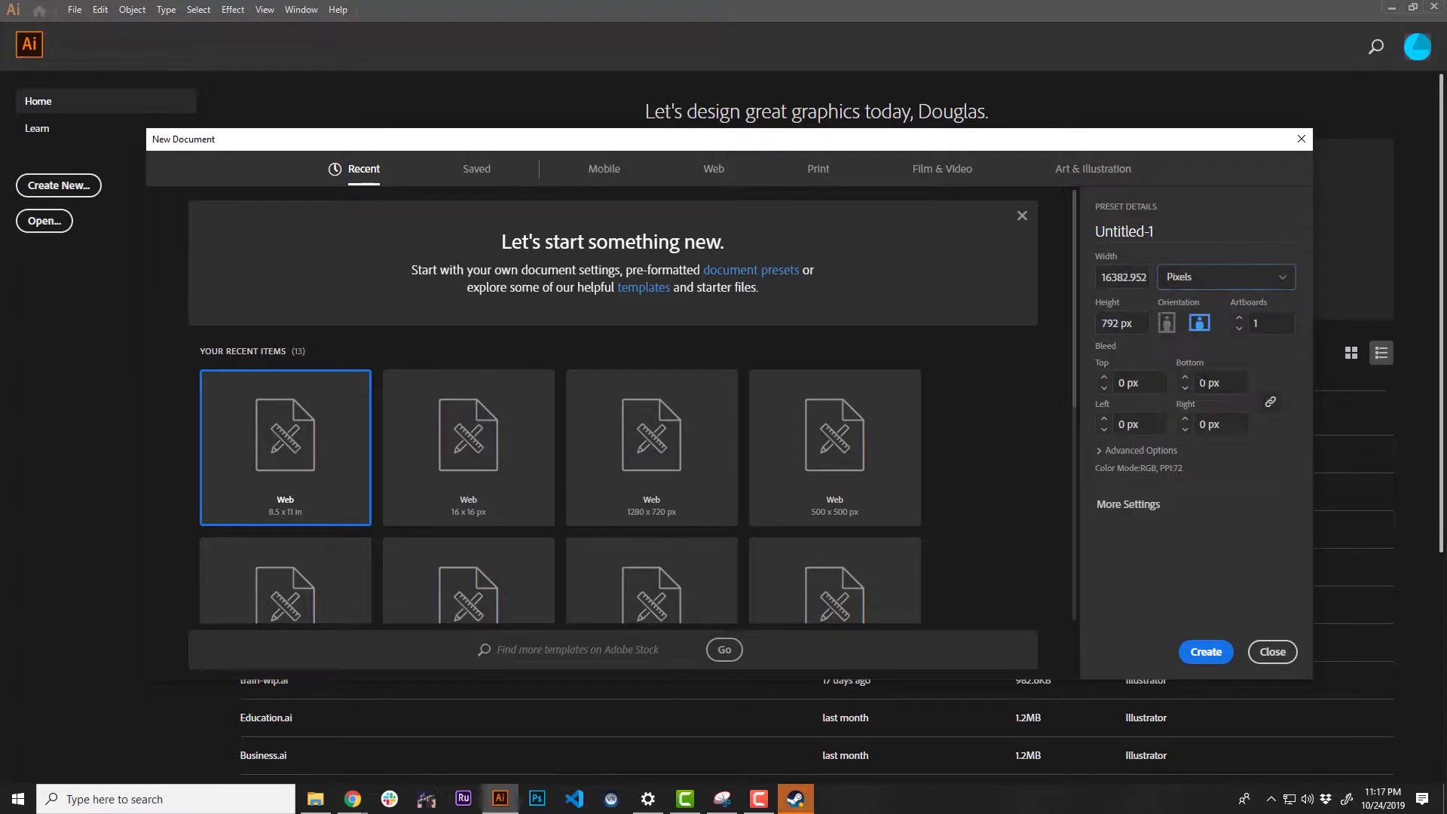
{"action": "left_click", "coordinate": [1135, 278]}
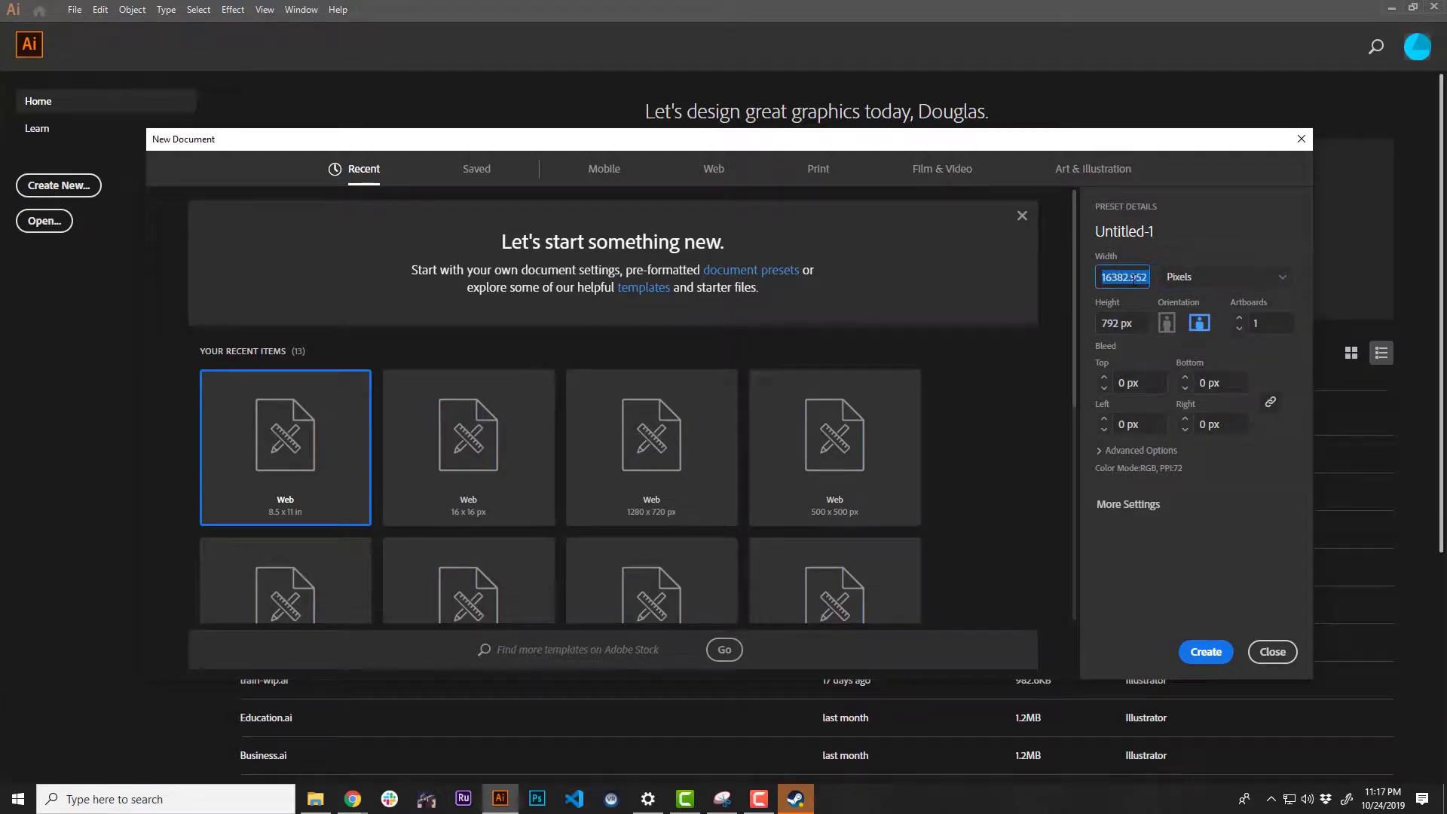
{"action": "type", "text": "4500"}
{"action": "key", "text": "Tab"}
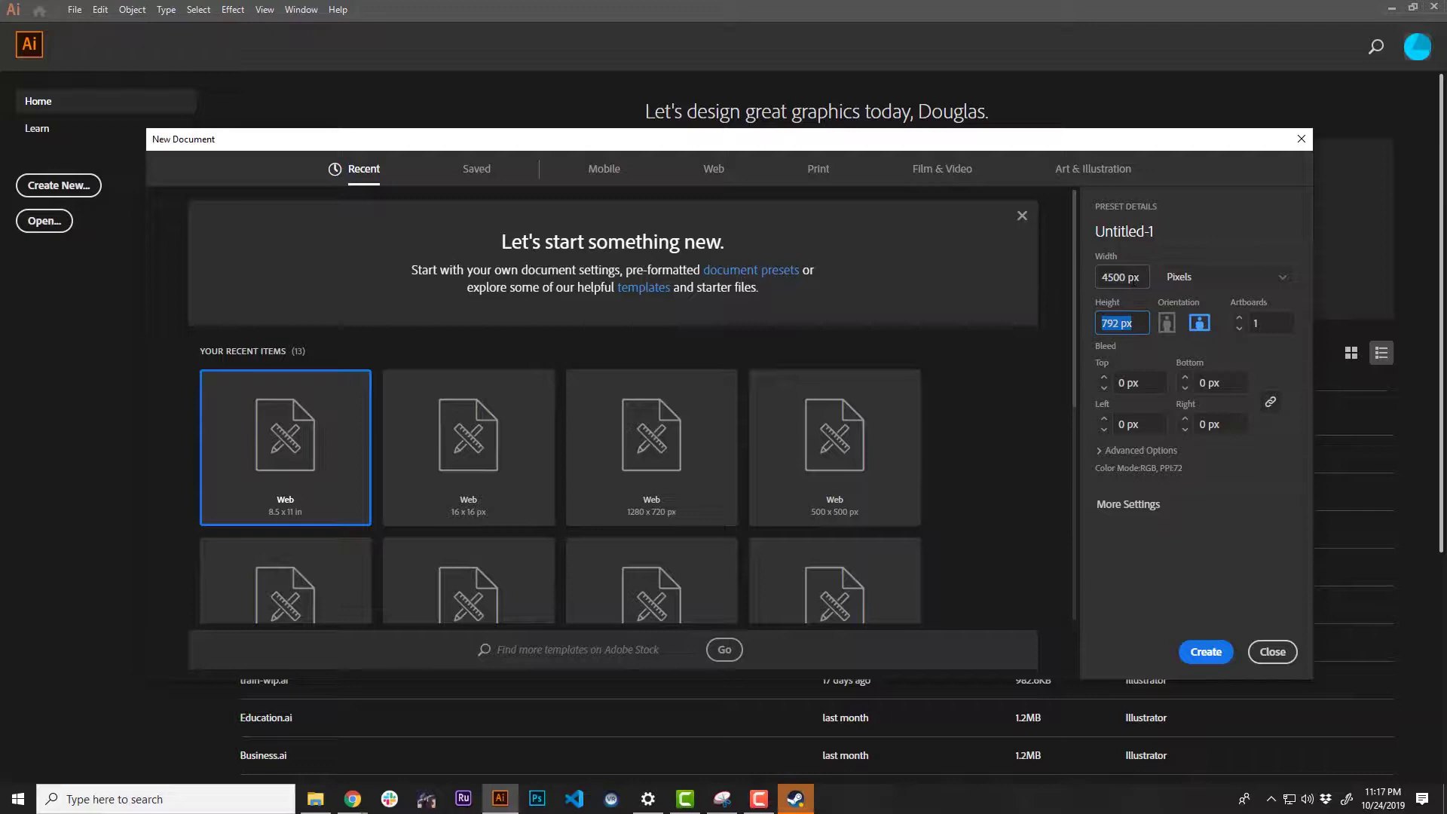
{"action": "type", "text": "54"}
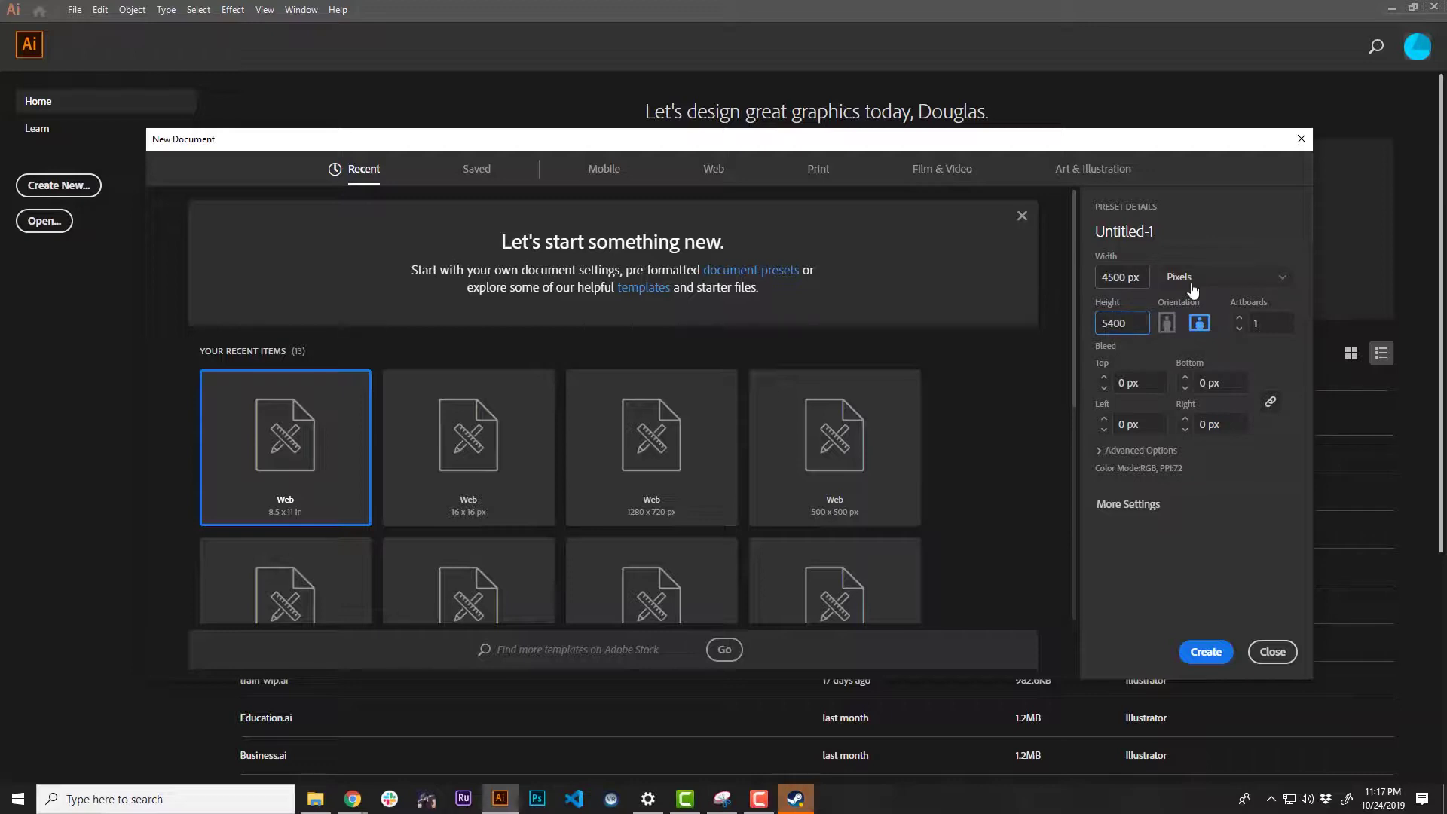
{"action": "type", "text": "00"}
{"action": "key", "text": "Tab"}
{"action": "left_click", "coordinate": [1210, 653]}
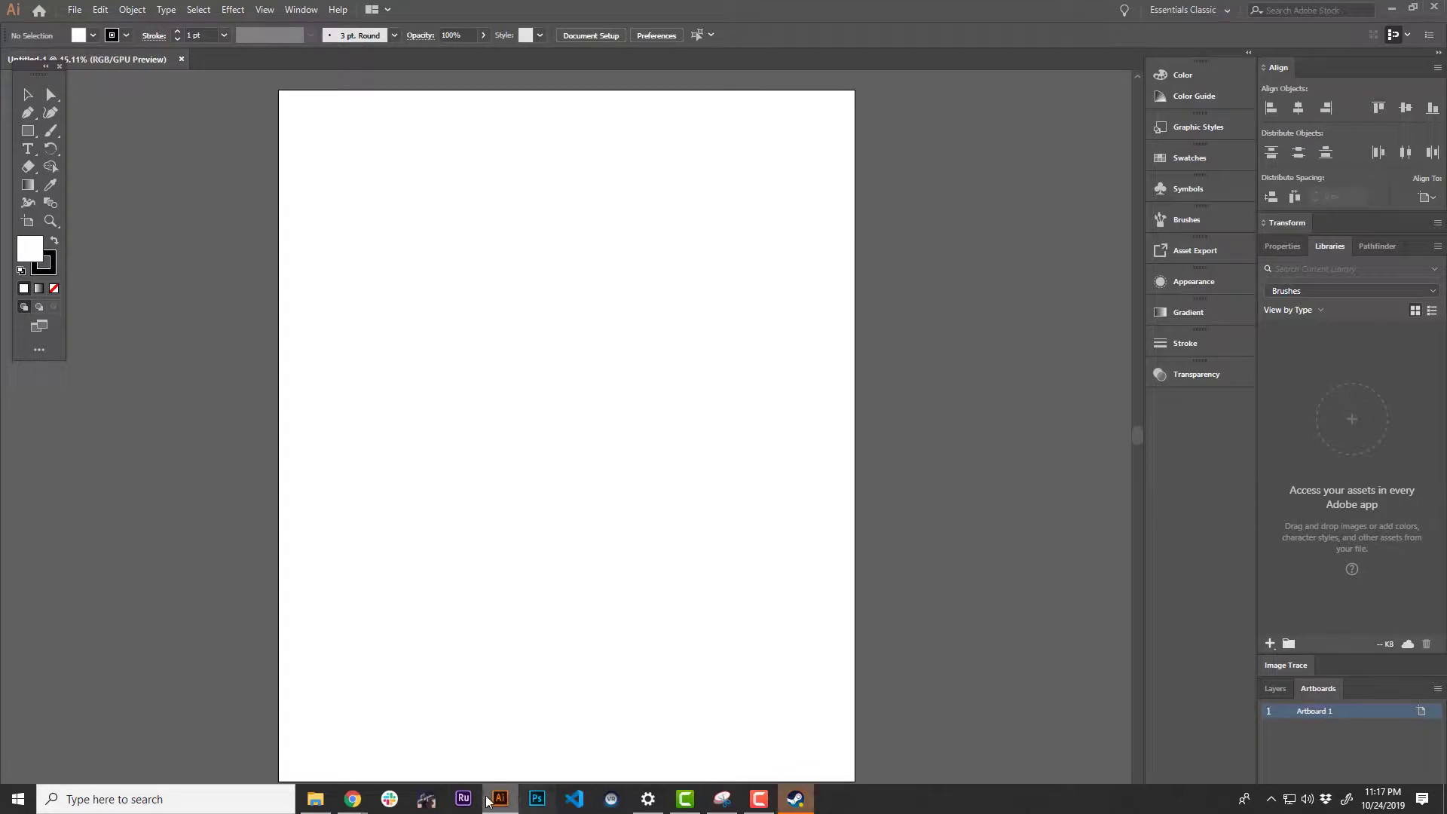
- Switch back to the Redbubble Research spreadsheet window in Chrome
{"action": "mouse_move", "coordinate": [500, 797]}
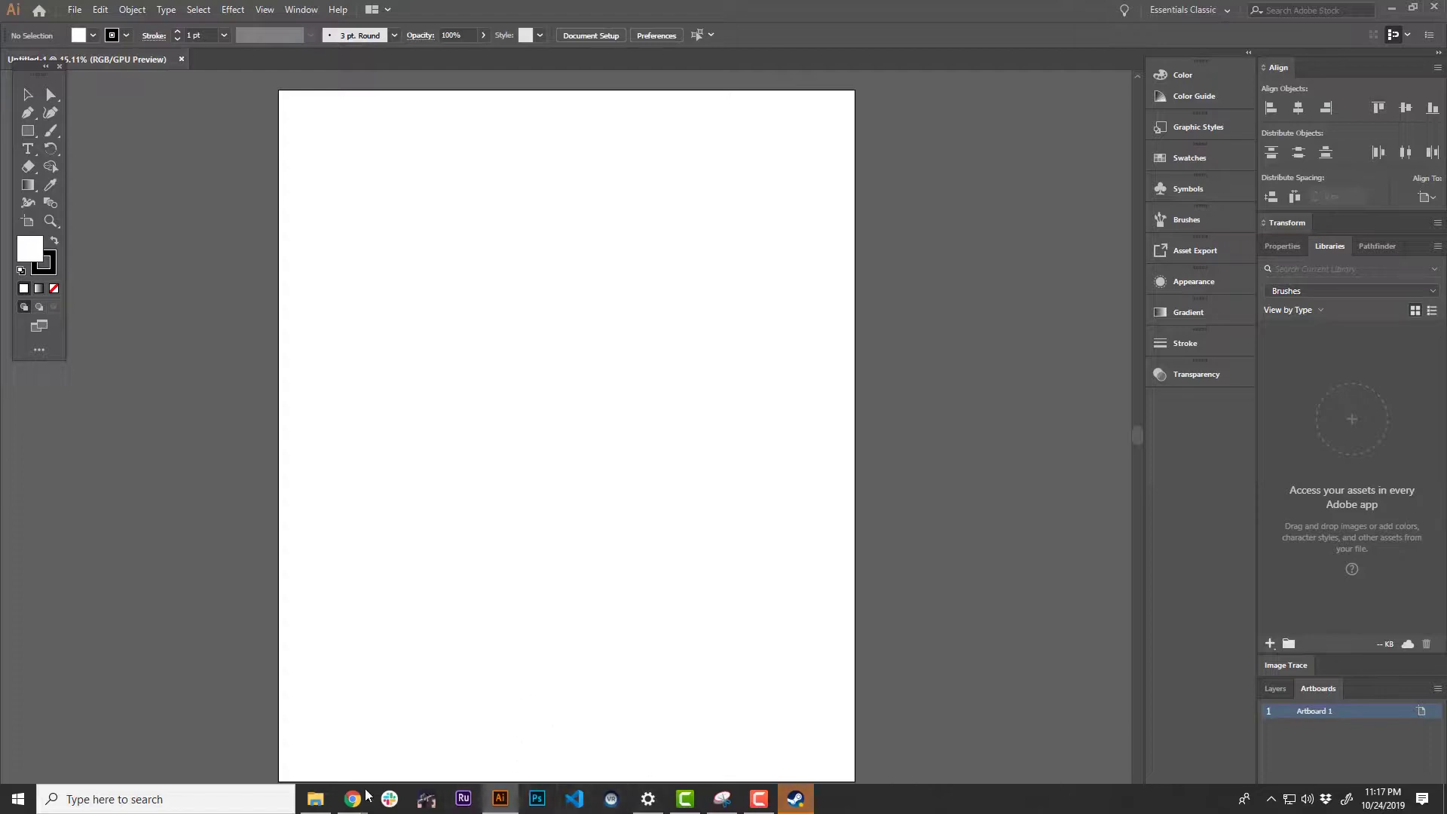
- Select the black carabiner image, review the grey red-gate carabiner, then return to Illustrator
{"action": "mouse_move", "coordinate": [353, 797]}
{"action": "left_click", "coordinate": [424, 725]}
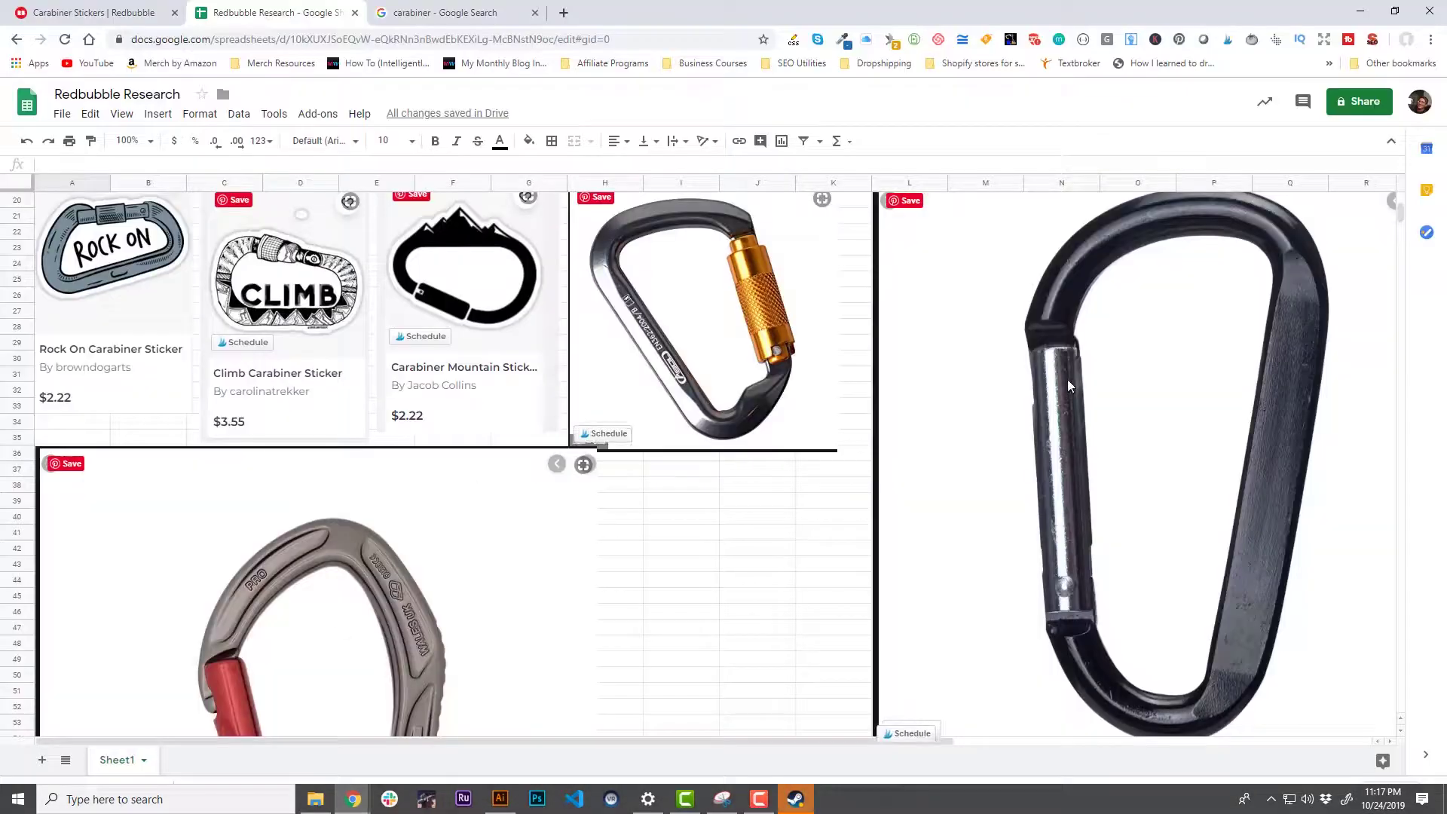
{"action": "left_click", "coordinate": [1037, 431]}
{"action": "scroll", "coordinate": [465, 541], "scroll_direction": "down", "scroll_amount": 2}
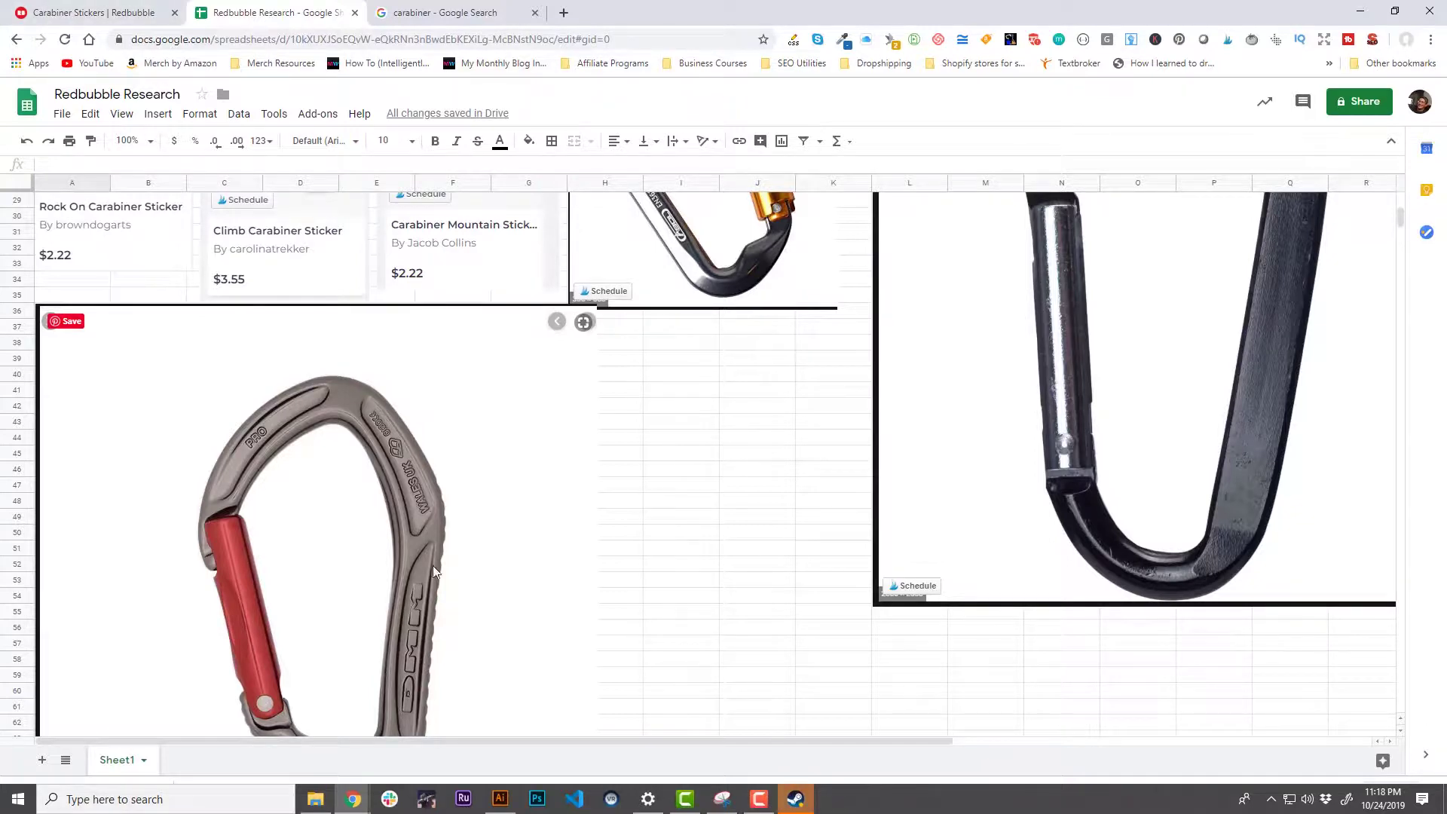
{"action": "scroll", "coordinate": [589, 557], "scroll_direction": "down", "scroll_amount": 3}
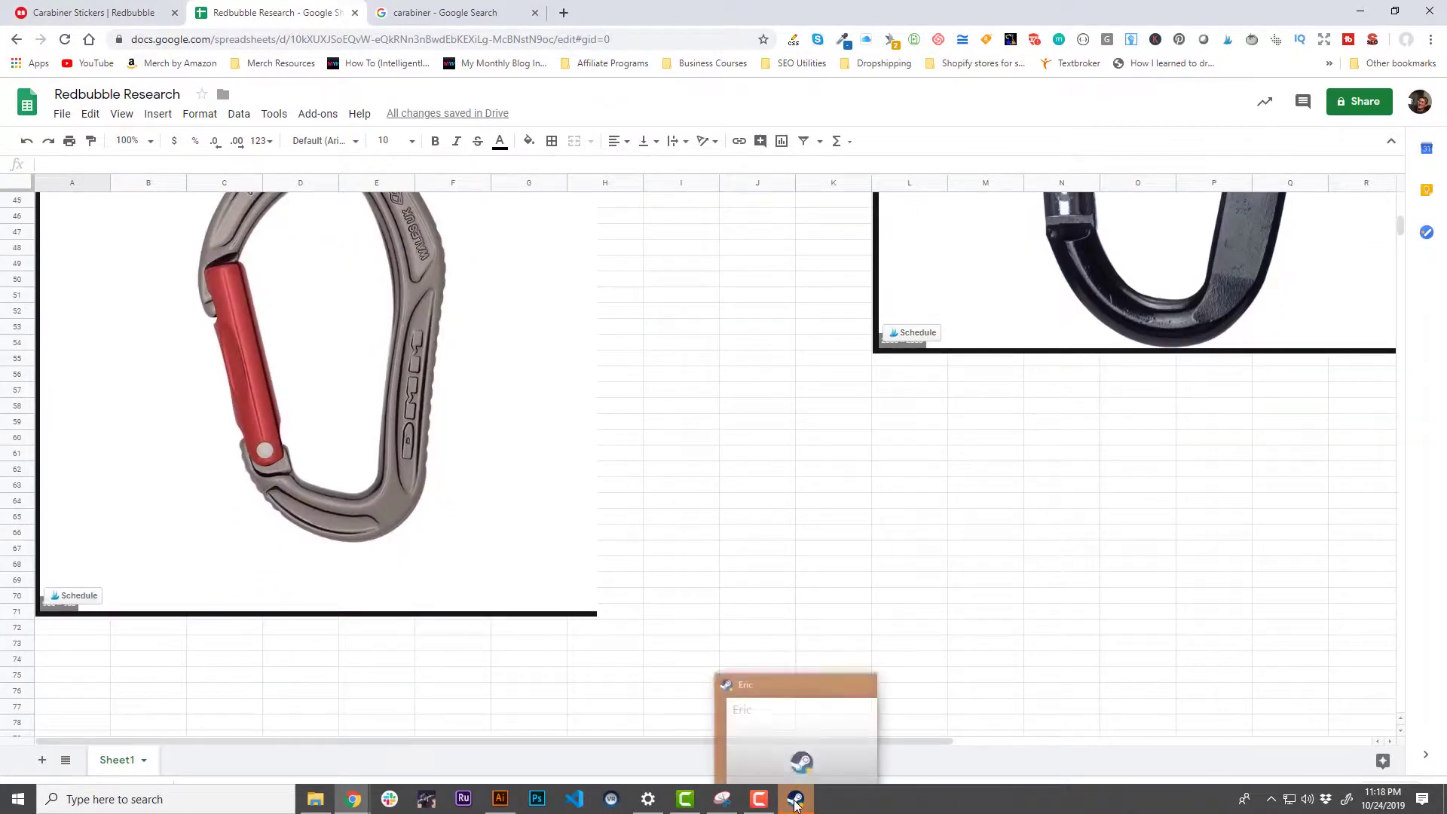
{"action": "left_click", "coordinate": [498, 801]}
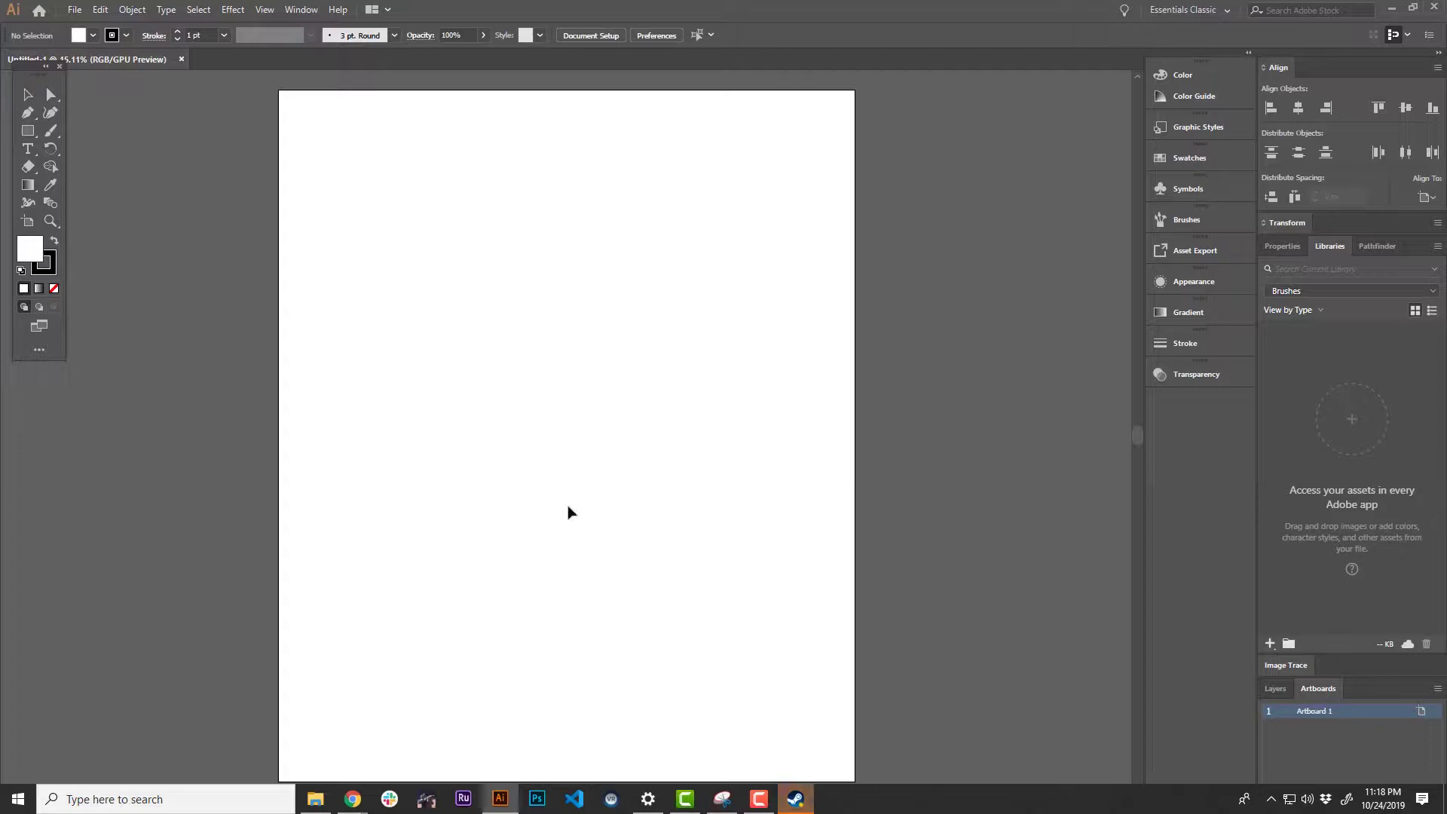
- Save the grey red-gate carabiner capture to the Desktop as PNG 'carabeaner'
{"action": "scroll", "coordinate": [588, 498], "scroll_direction": "down", "scroll_amount": 2}
{"action": "scroll", "coordinate": [630, 565], "scroll_direction": "up", "scroll_amount": 3}
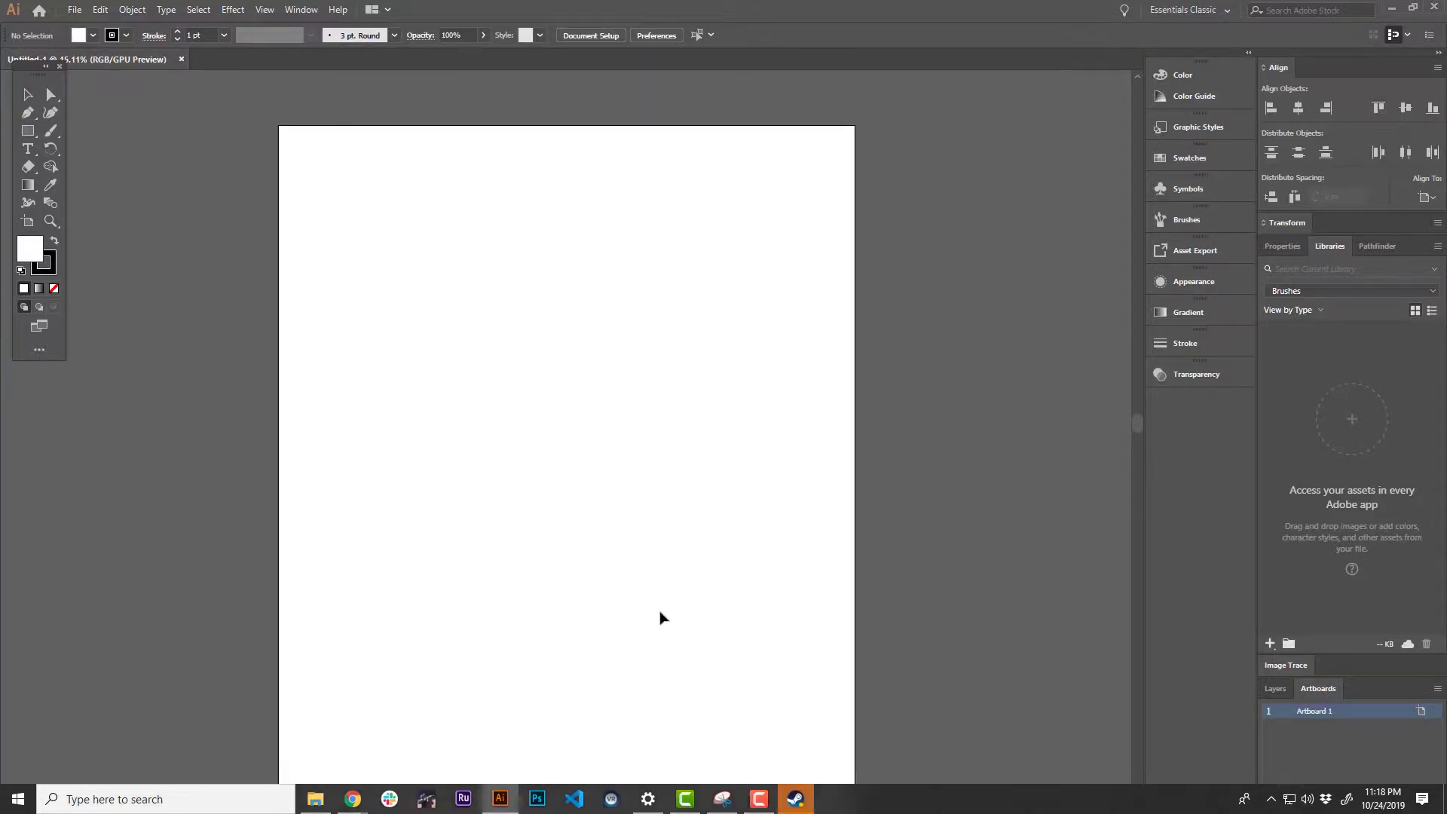
{"action": "scroll", "coordinate": [659, 618], "scroll_direction": "down", "scroll_amount": 1}
{"action": "left_click", "coordinate": [722, 799]}
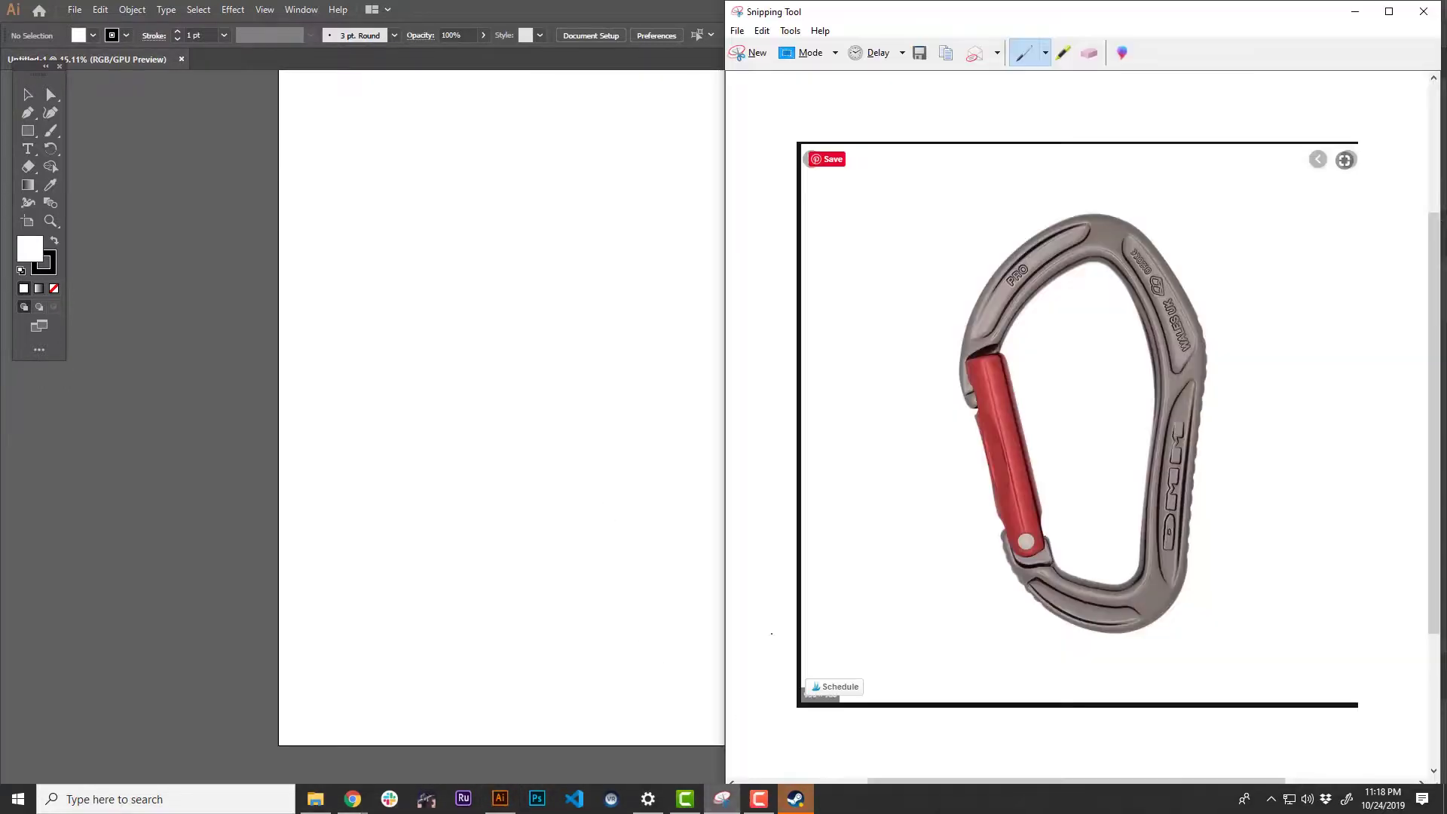
{"action": "left_click", "coordinate": [738, 31]}
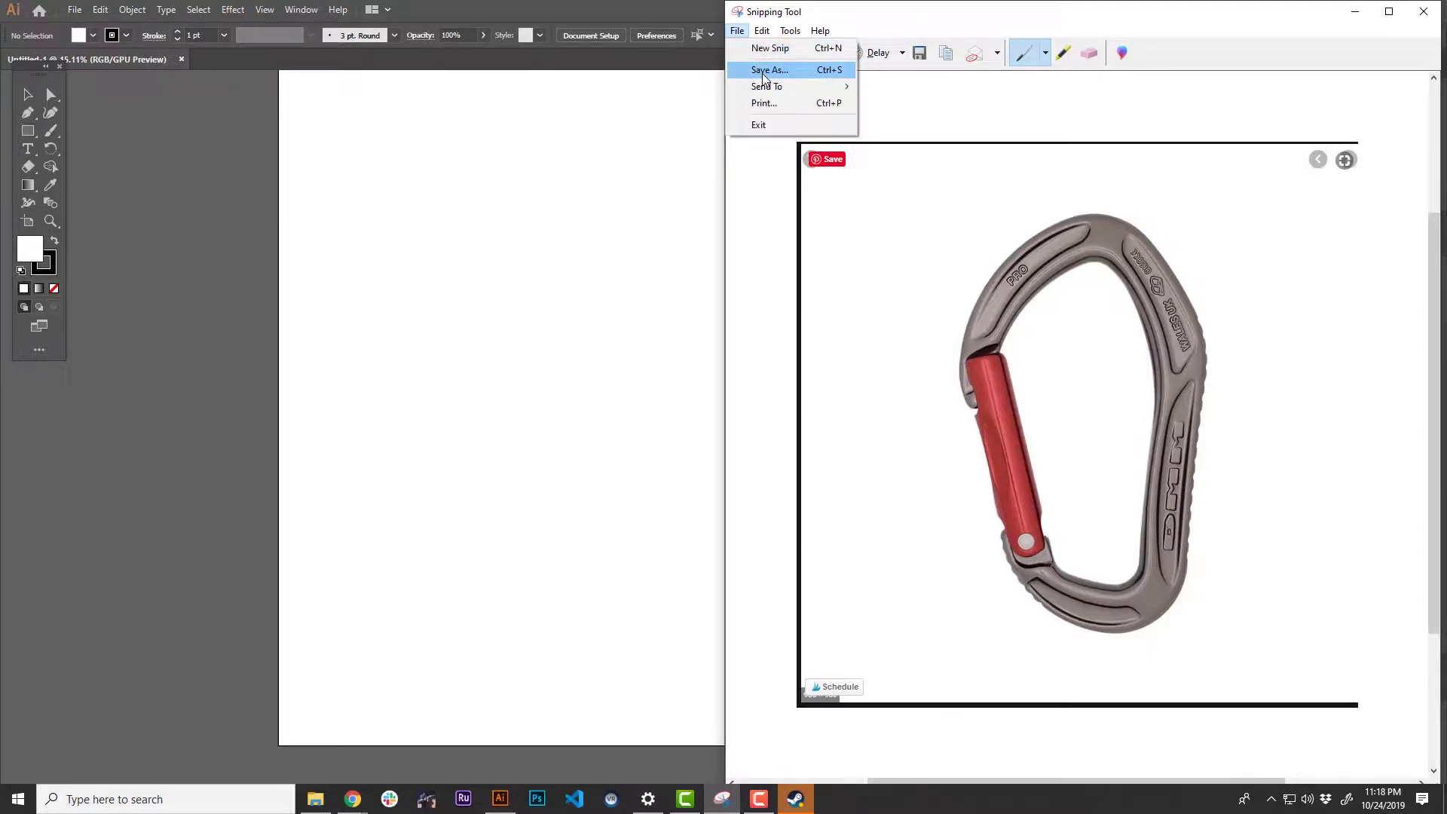
{"action": "left_click", "coordinate": [764, 70]}
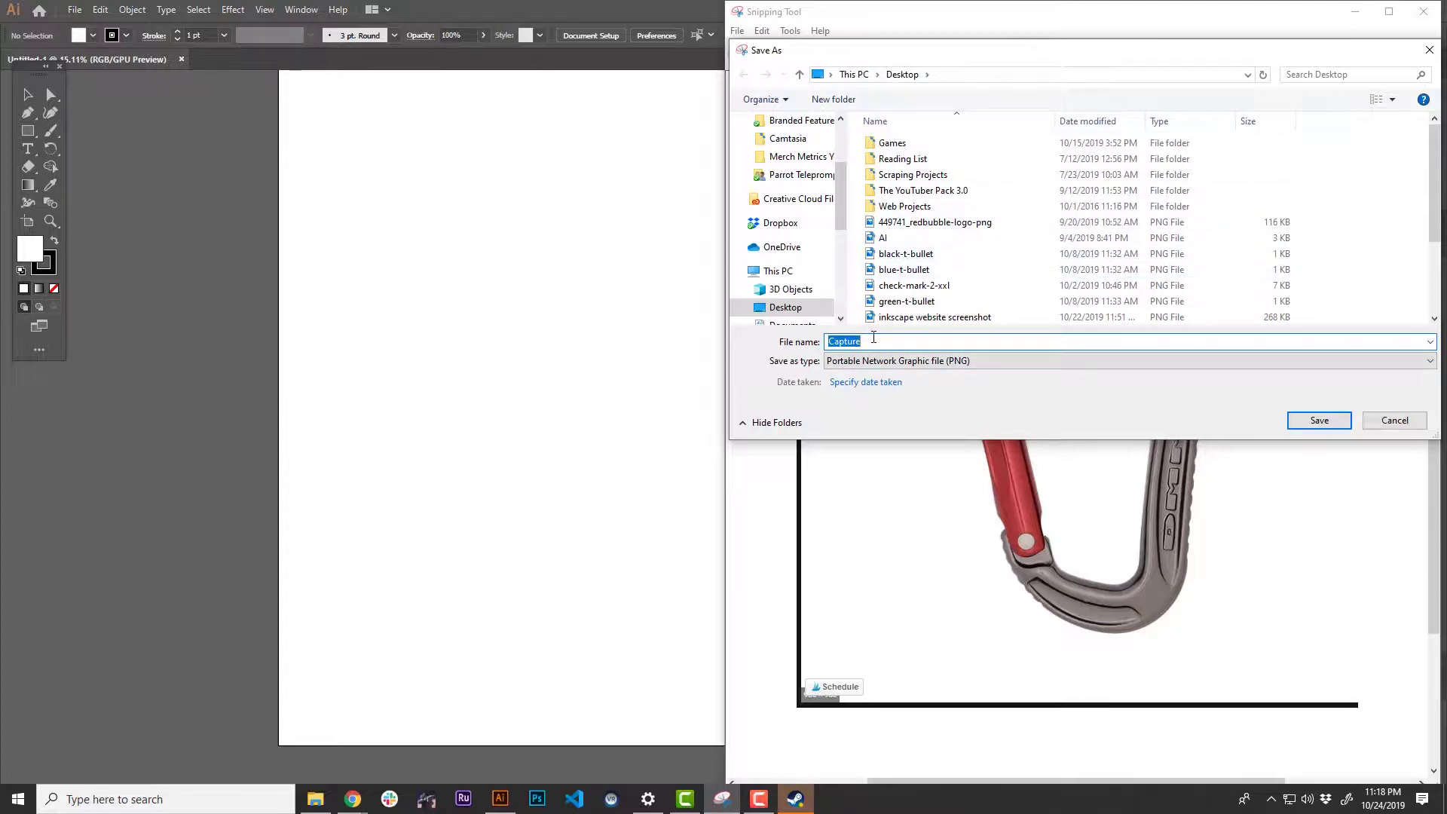
{"action": "type", "text": "carabeane"}
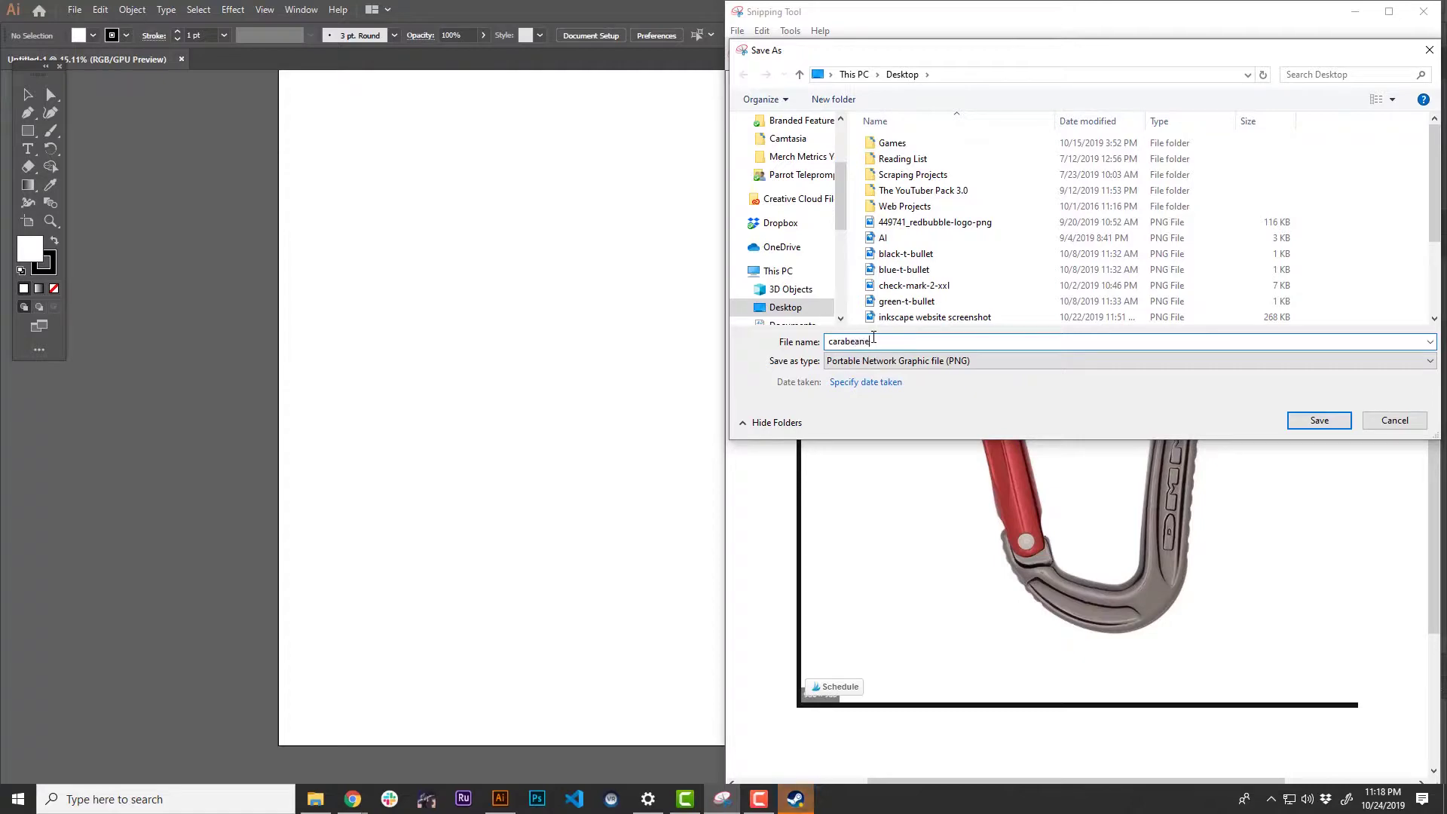
{"action": "key", "text": "Return"}
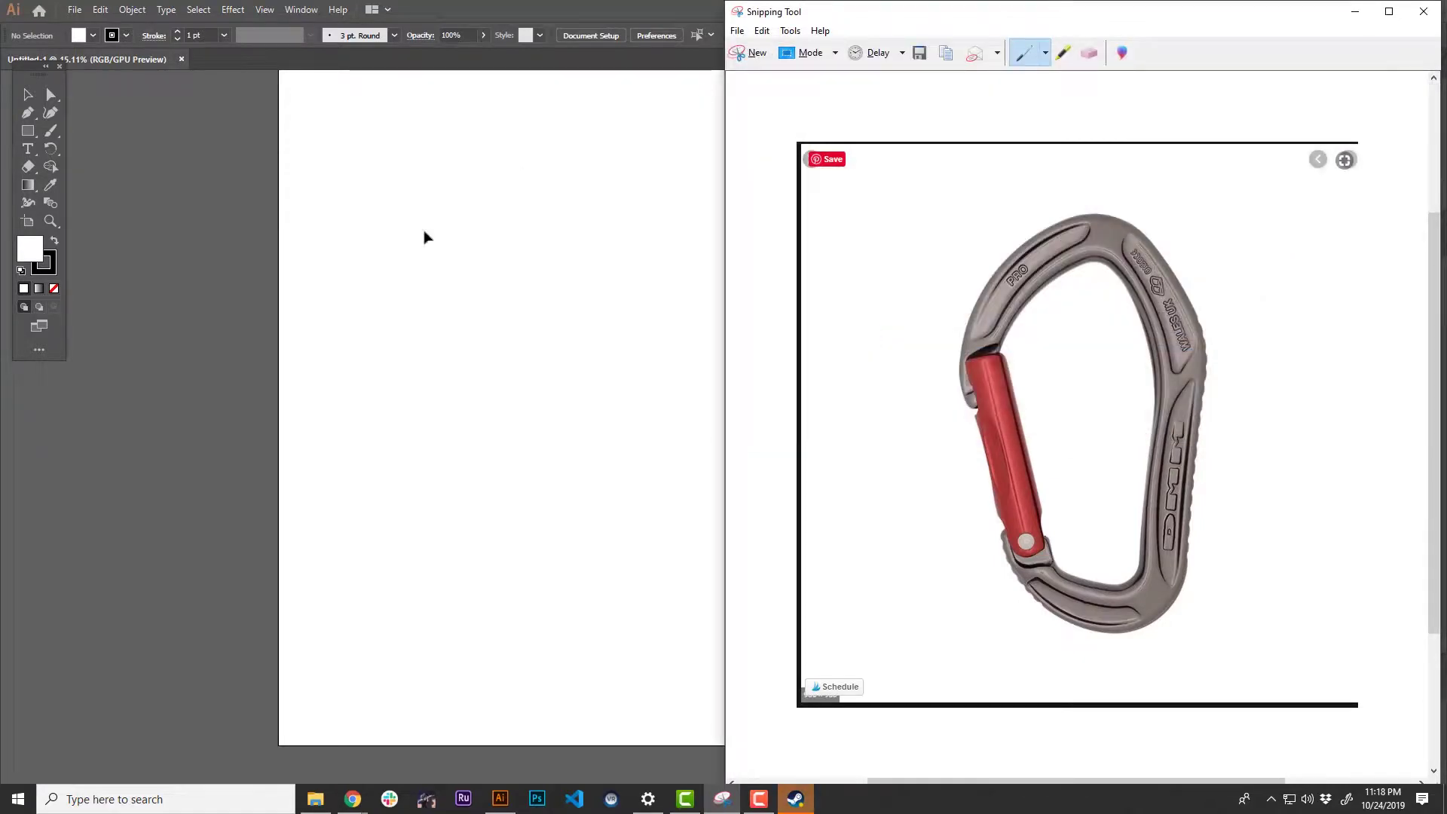
{"action": "left_click", "coordinate": [75, 9]}
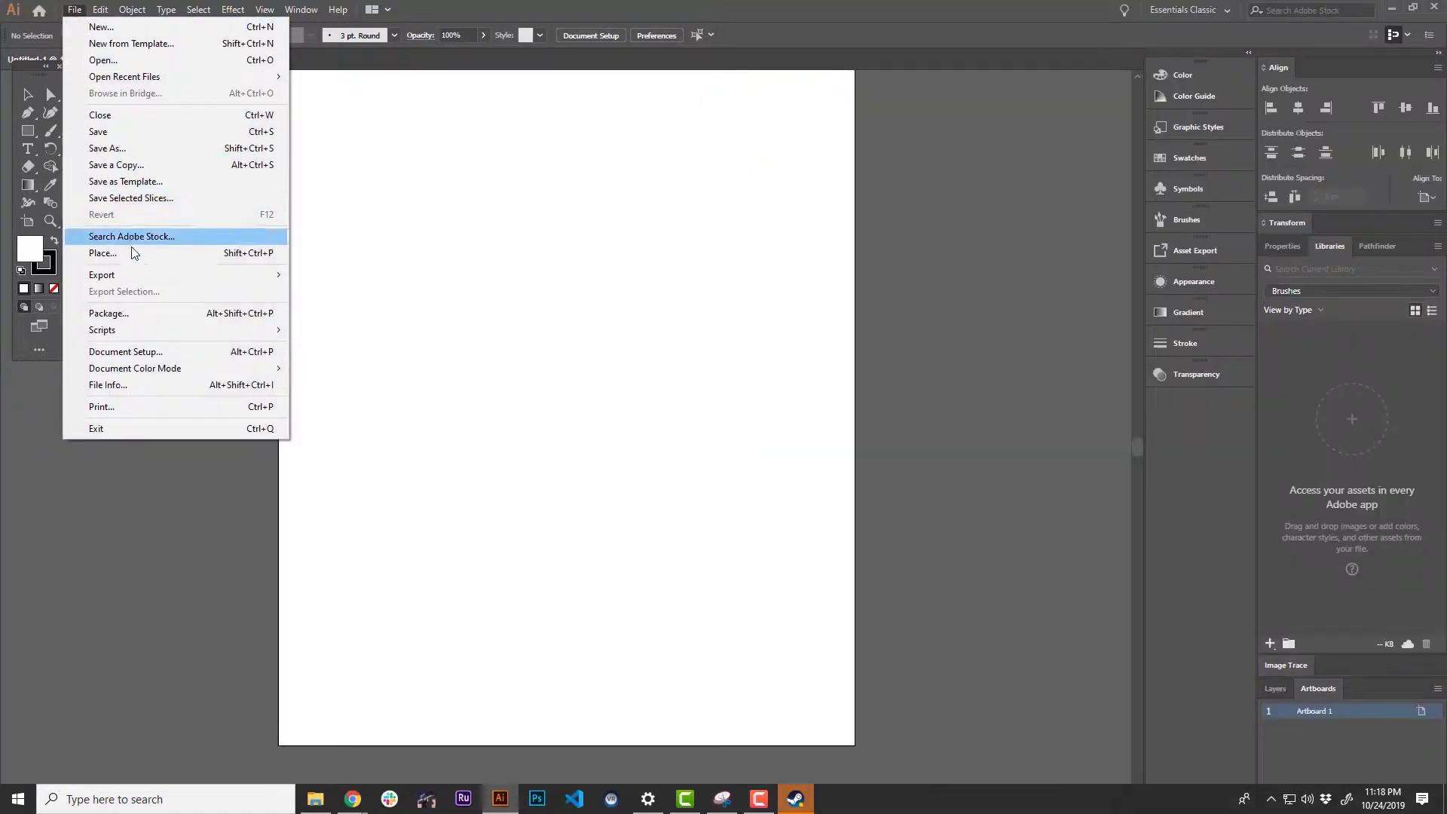
- Place carabeaner.PNG as a large image across the artboard, then deselect it
{"action": "left_click", "coordinate": [103, 254]}
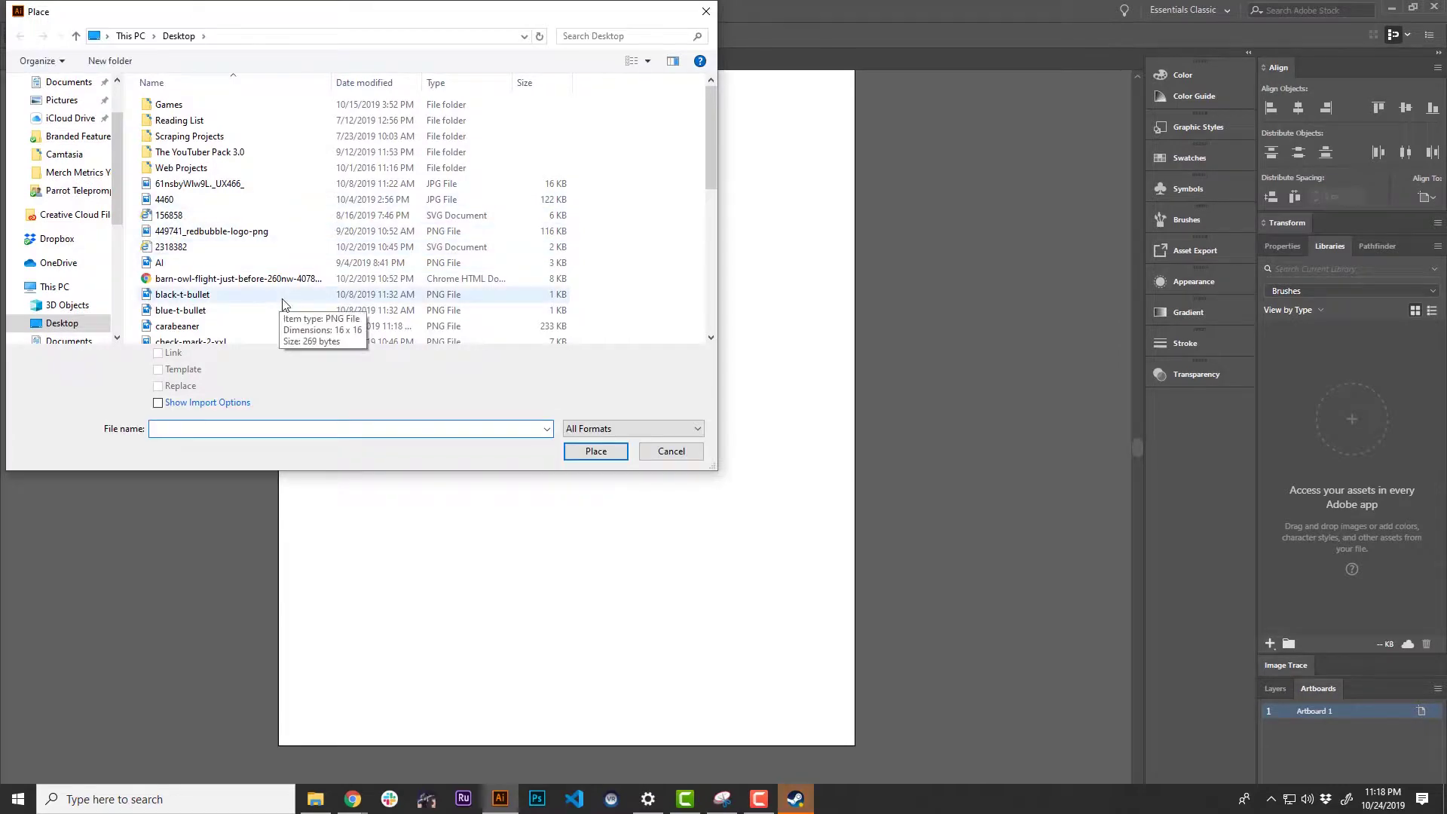
{"action": "type", "text": "carabeaner"}
{"action": "key", "text": "Return"}
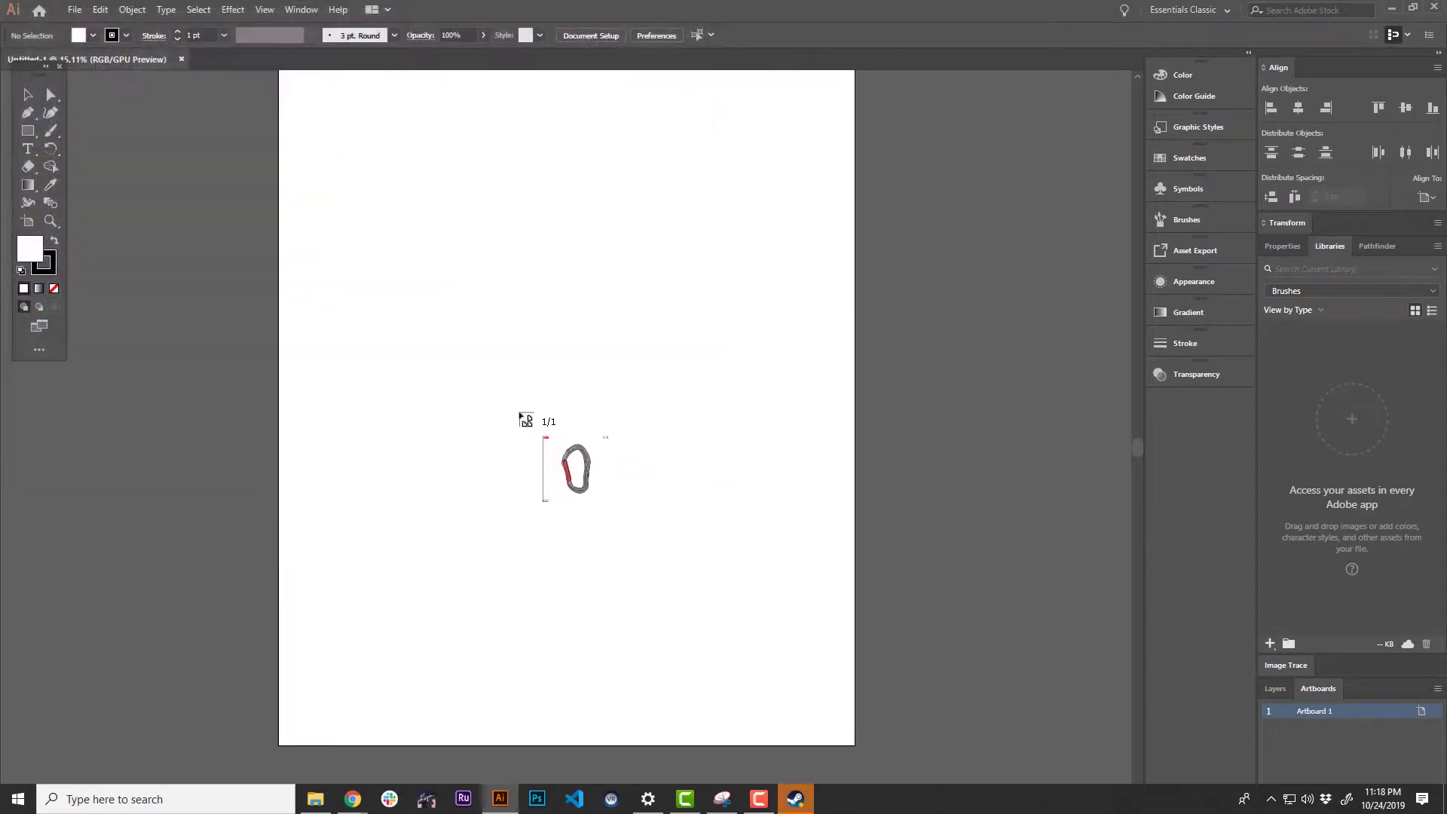
{"action": "left_click_drag", "start_coordinate": [376, 224], "coordinate": [810, 682]}
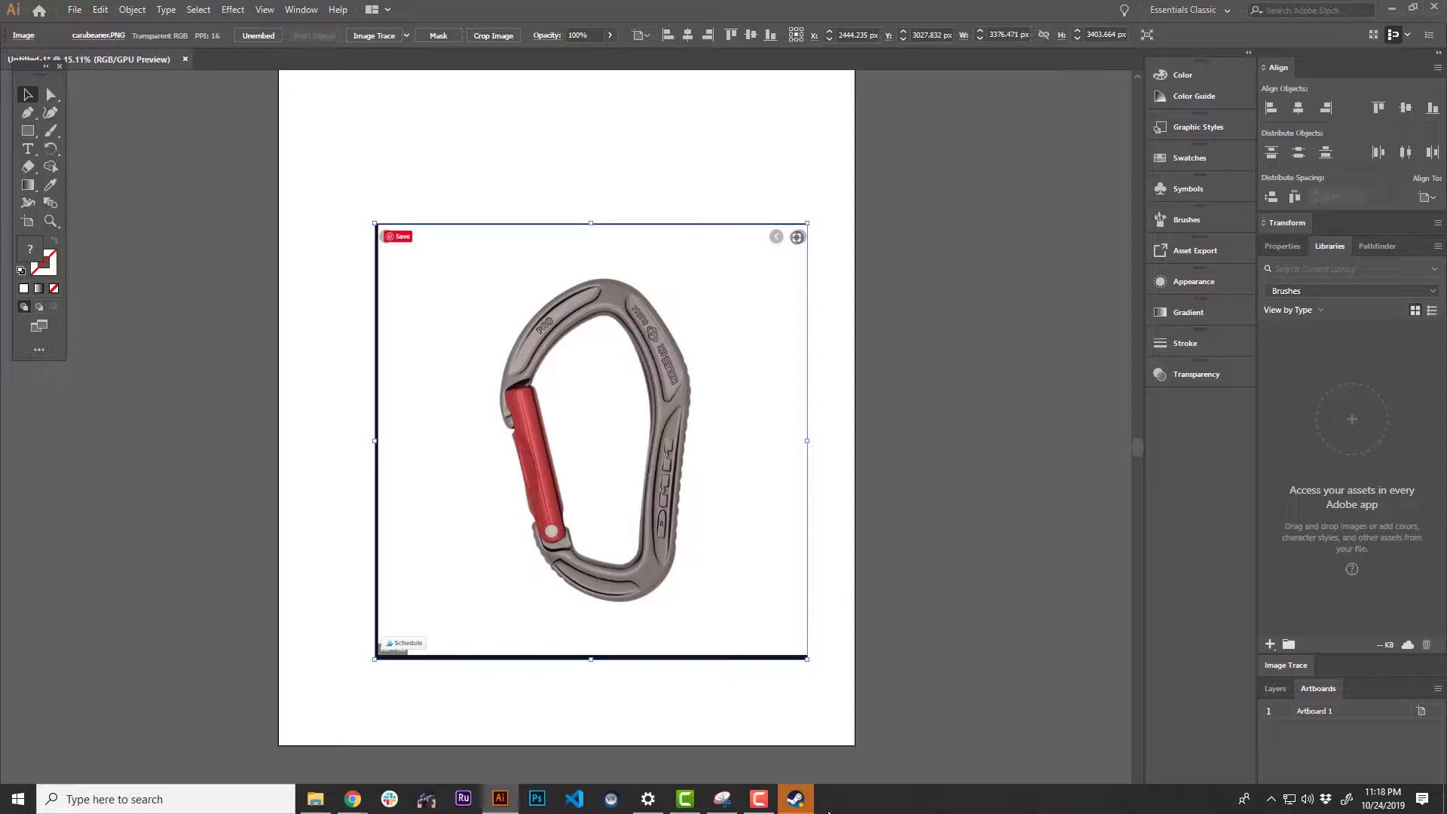
{"action": "left_click", "coordinate": [551, 695]}
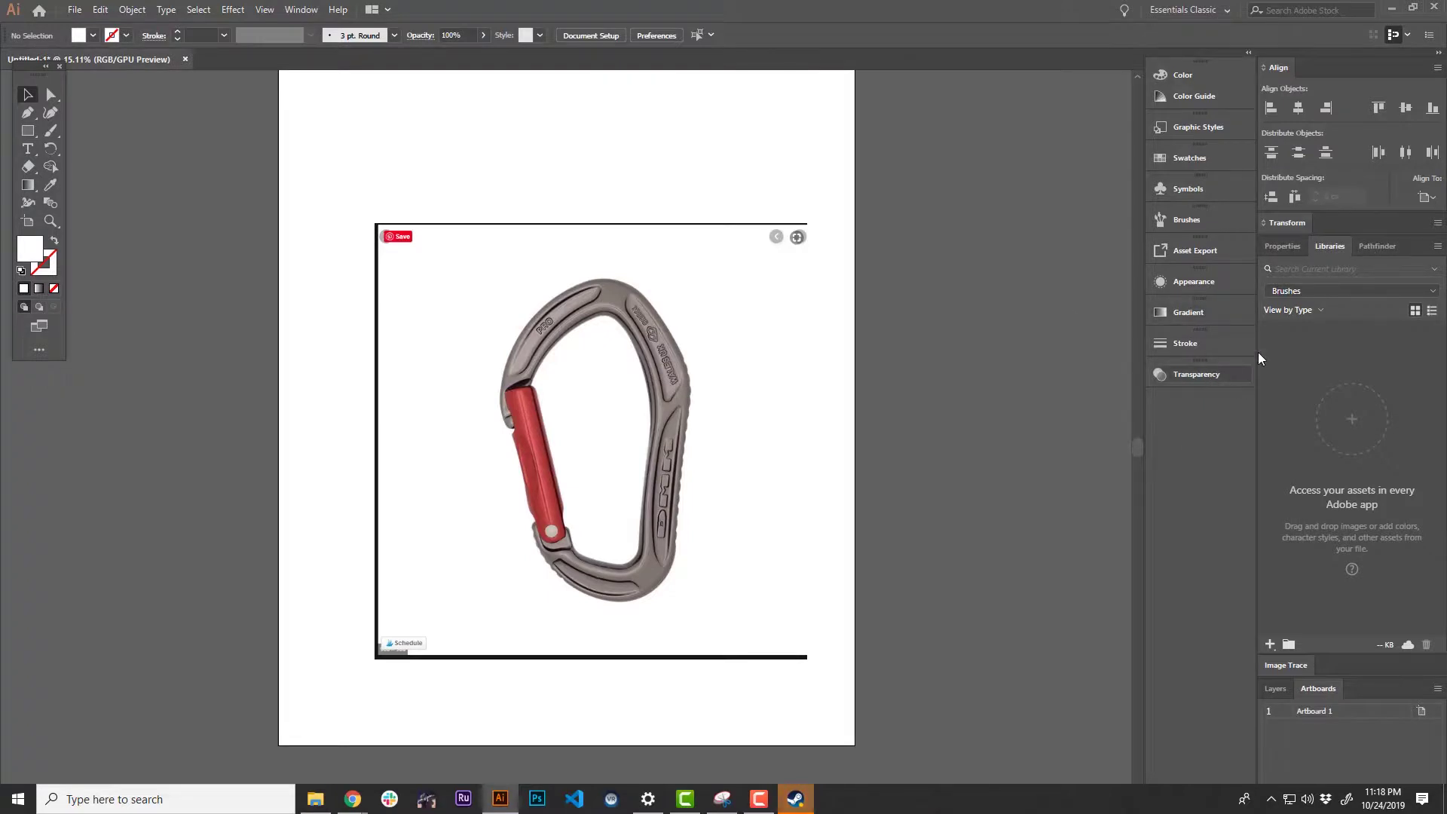
- Show the Pathfinder and Image Trace panels and select the placed carabiner image
{"action": "left_click", "coordinate": [1377, 245]}
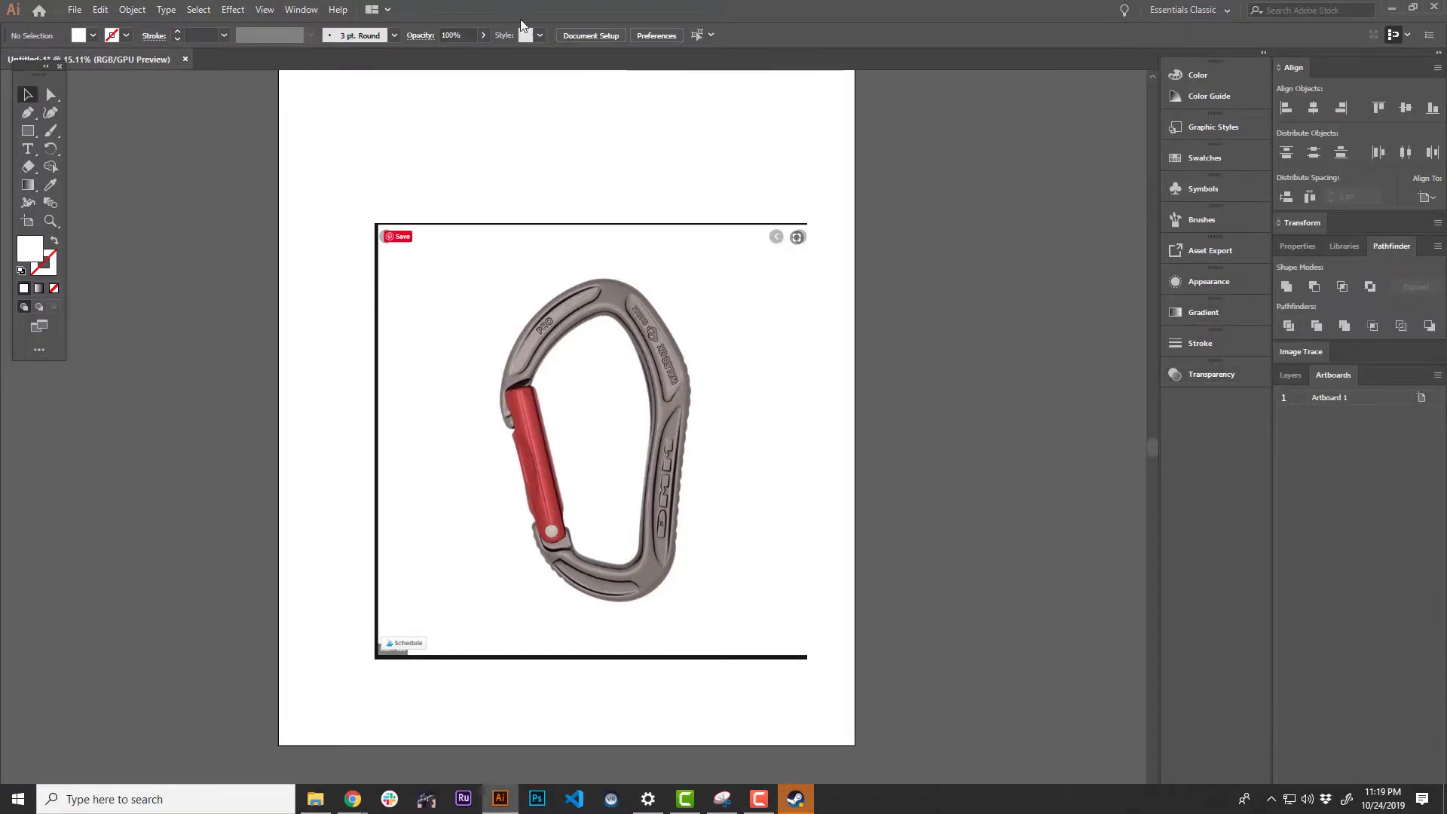
{"action": "left_click", "coordinate": [287, 15]}
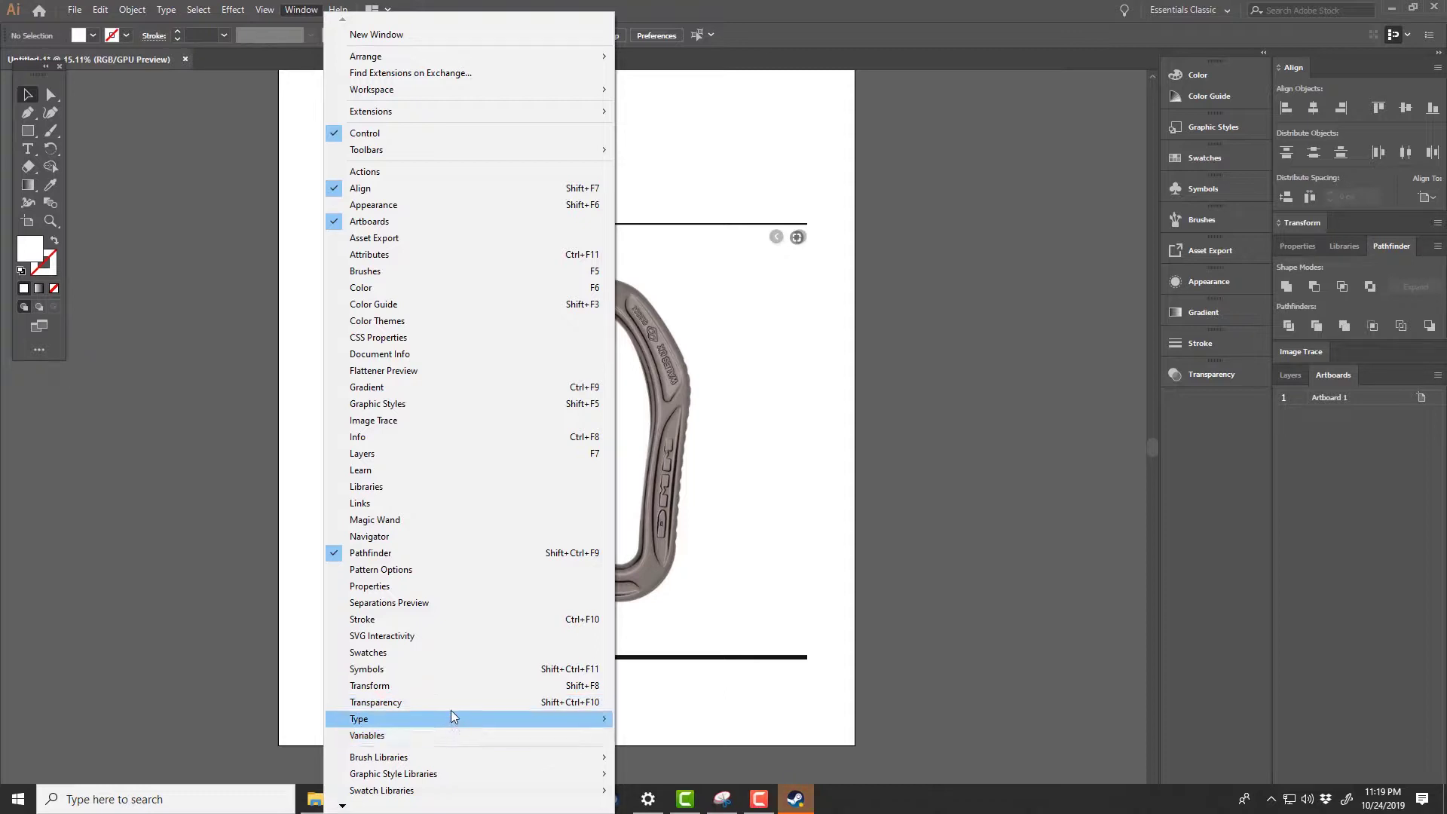
{"action": "mouse_move", "coordinate": [454, 725]}
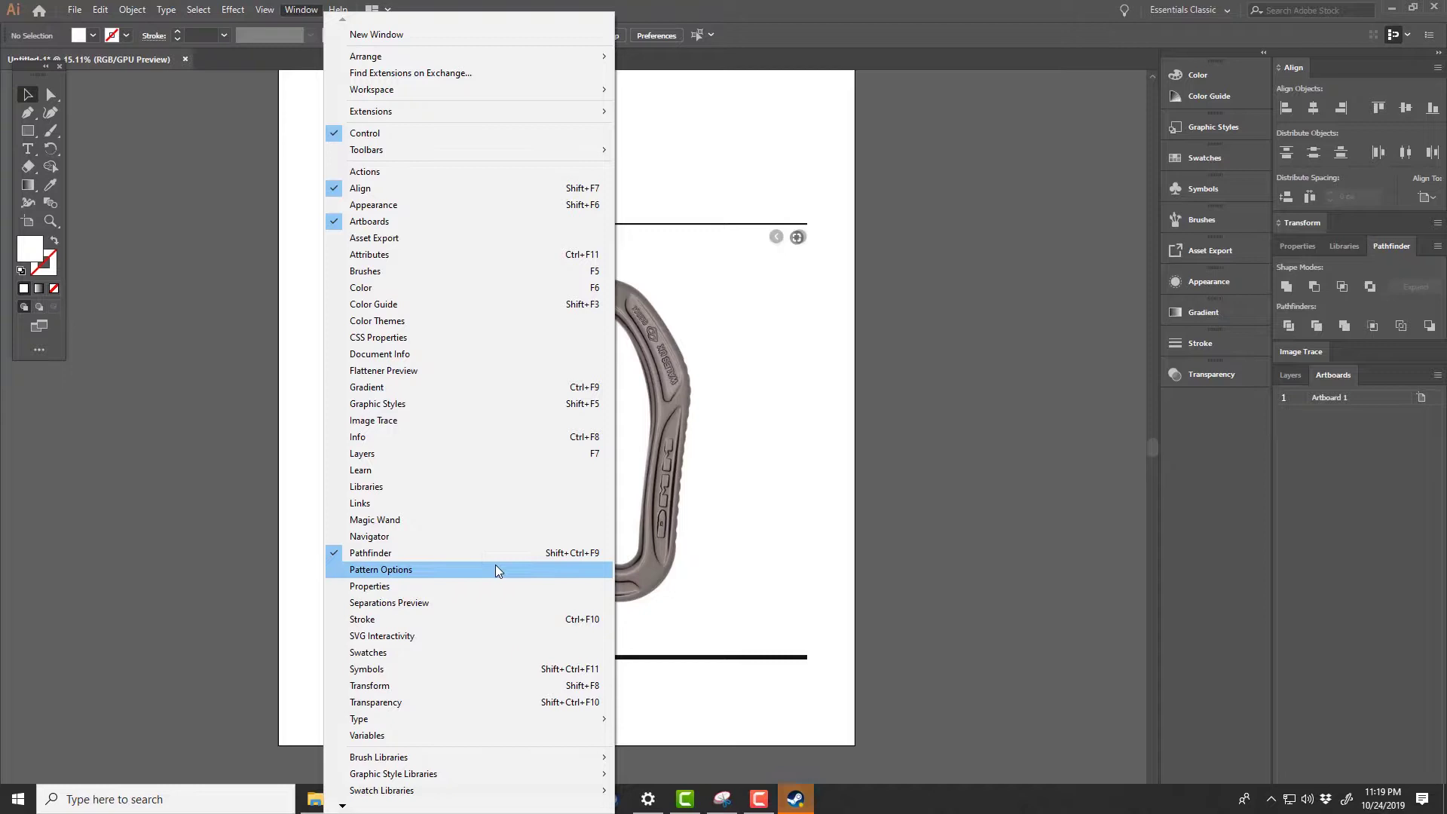
{"action": "left_click", "coordinate": [450, 420]}
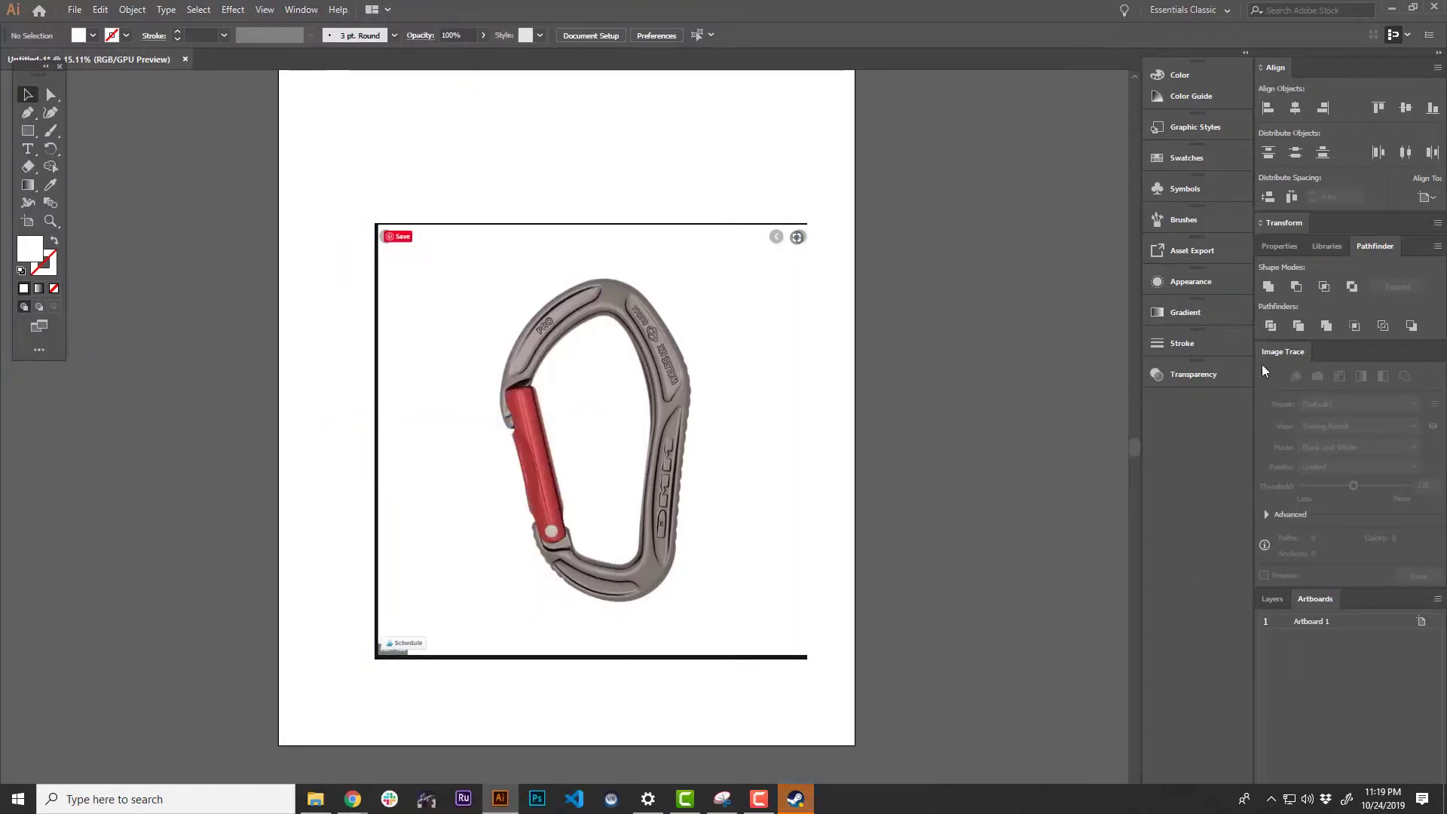
{"action": "key", "text": "ctrl+a"}
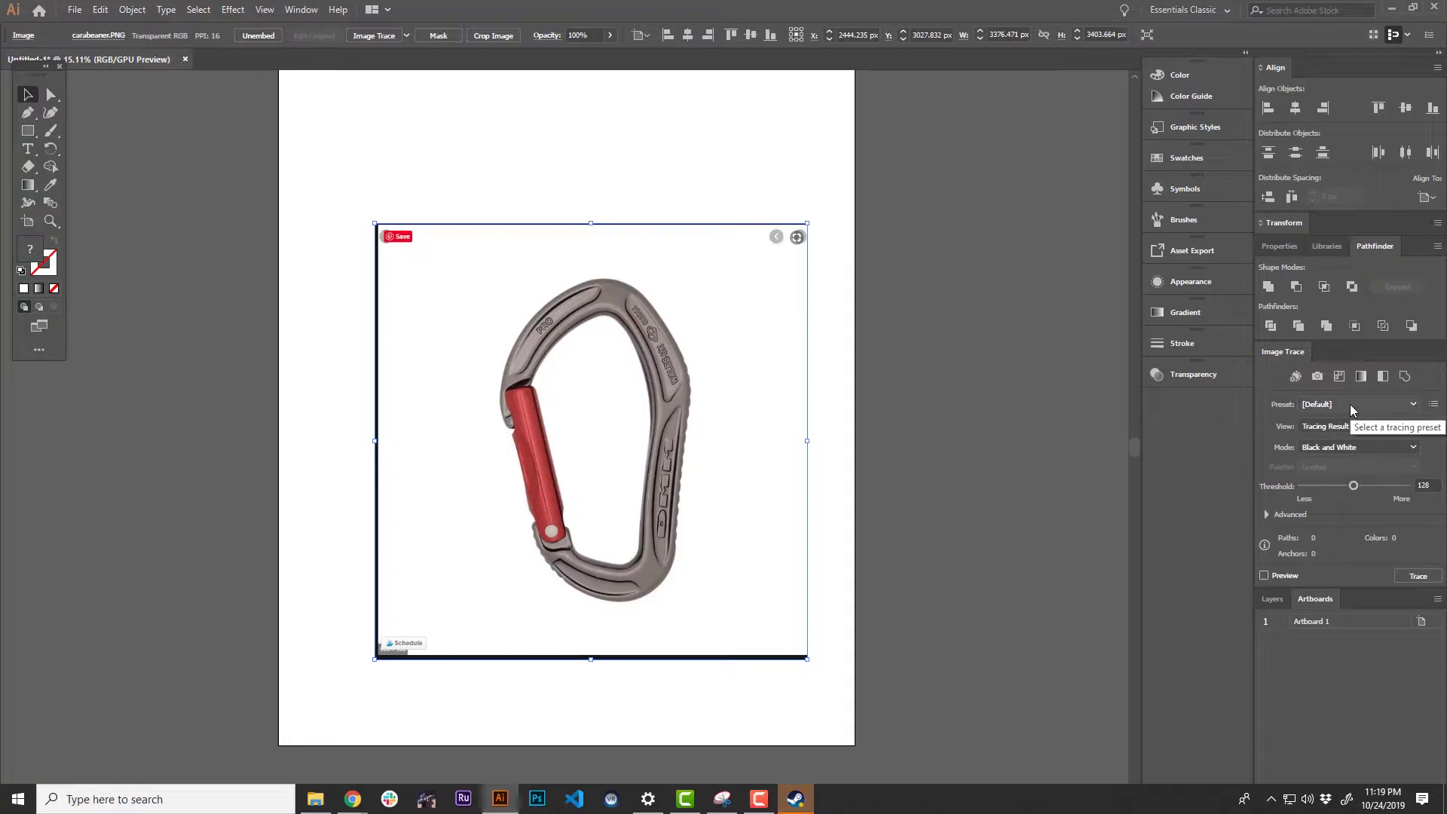
- Try the Black and White Logo and 3 Colors presets, then trace in Grayscale mode
{"action": "left_click", "coordinate": [1340, 405]}
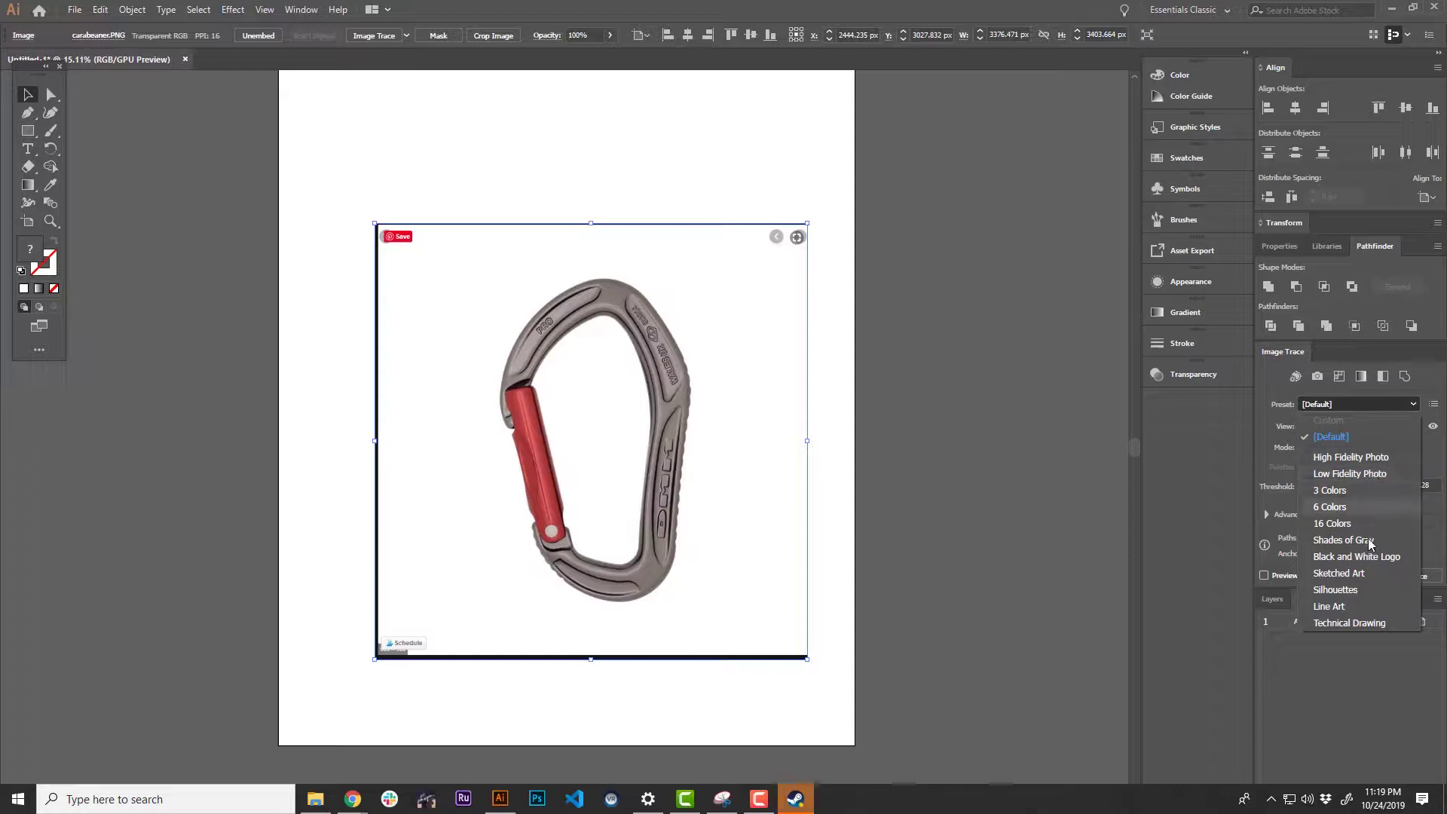
{"action": "left_click", "coordinate": [1373, 560]}
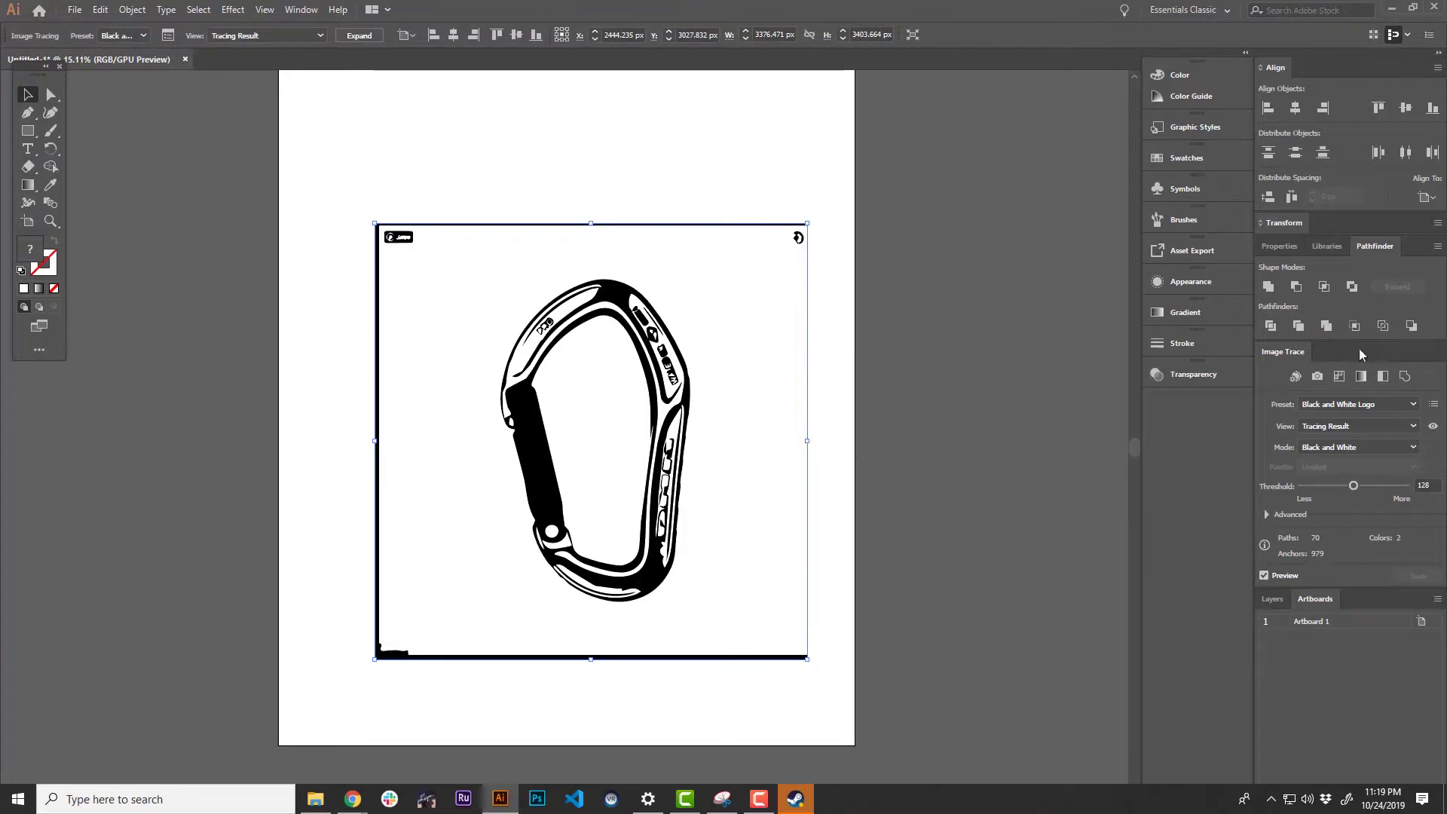
{"action": "left_click", "coordinate": [1350, 405]}
{"action": "left_click", "coordinate": [1346, 476]}
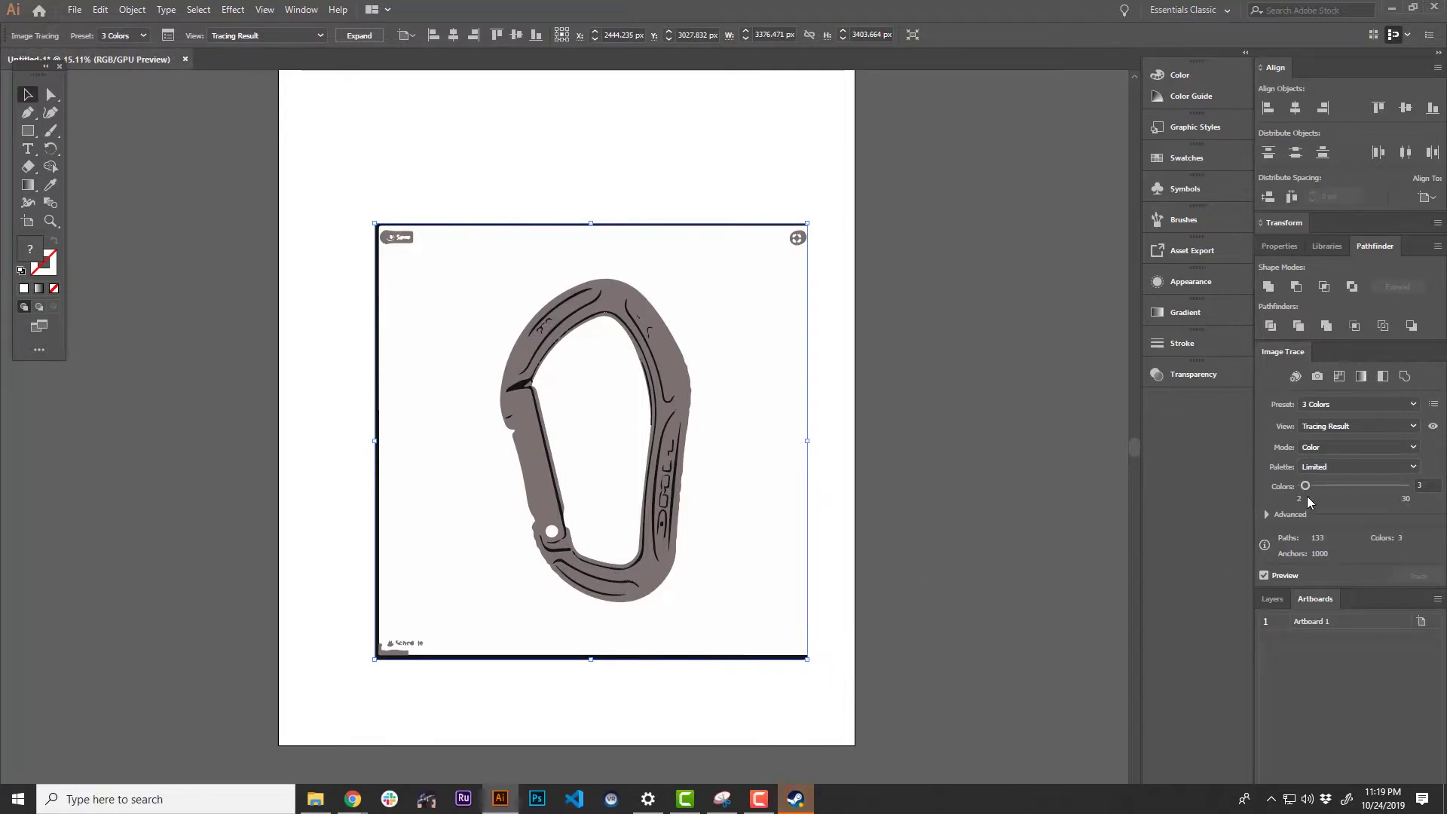
{"action": "left_click", "coordinate": [1332, 447]}
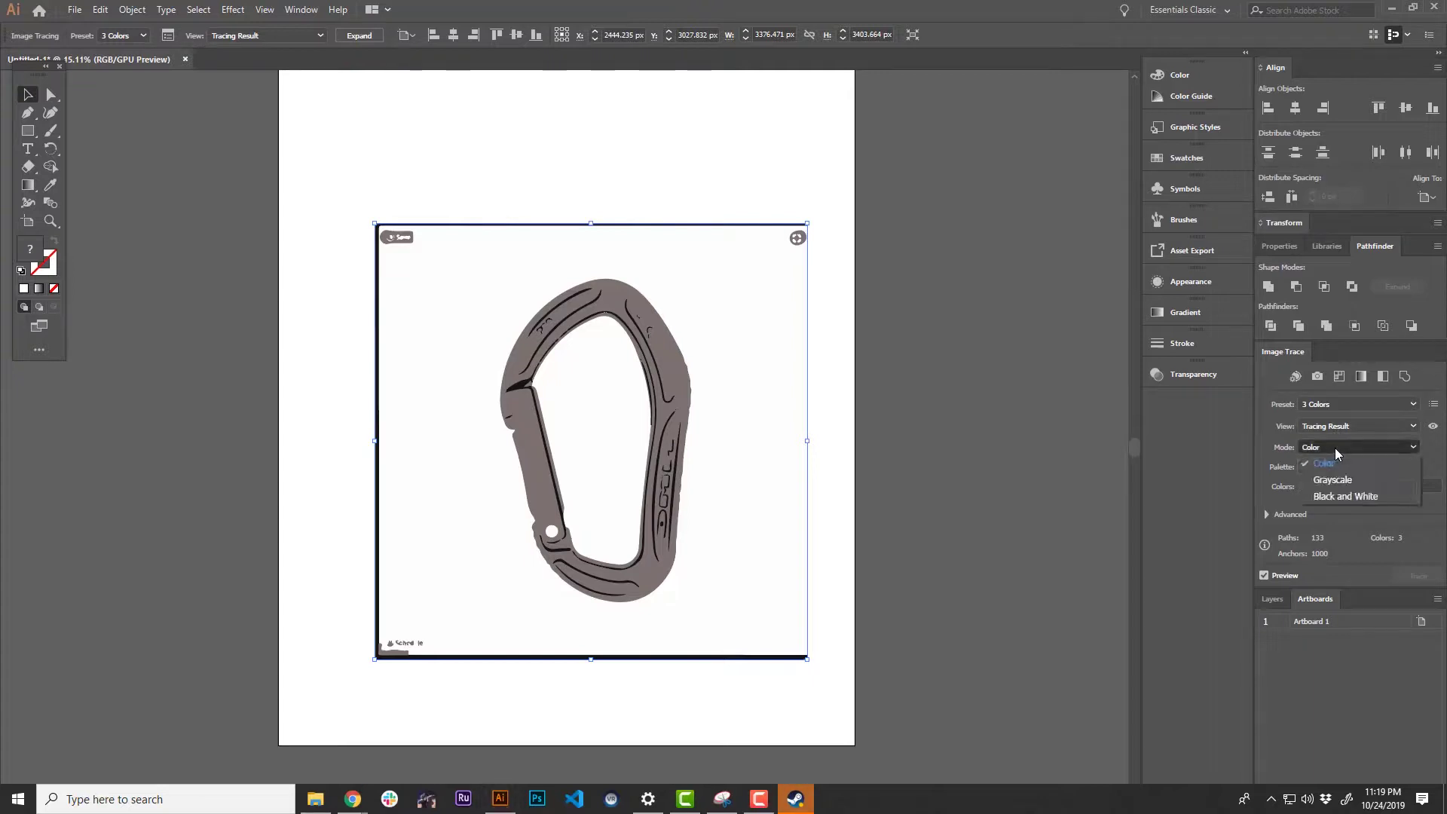
{"action": "left_click", "coordinate": [1347, 480]}
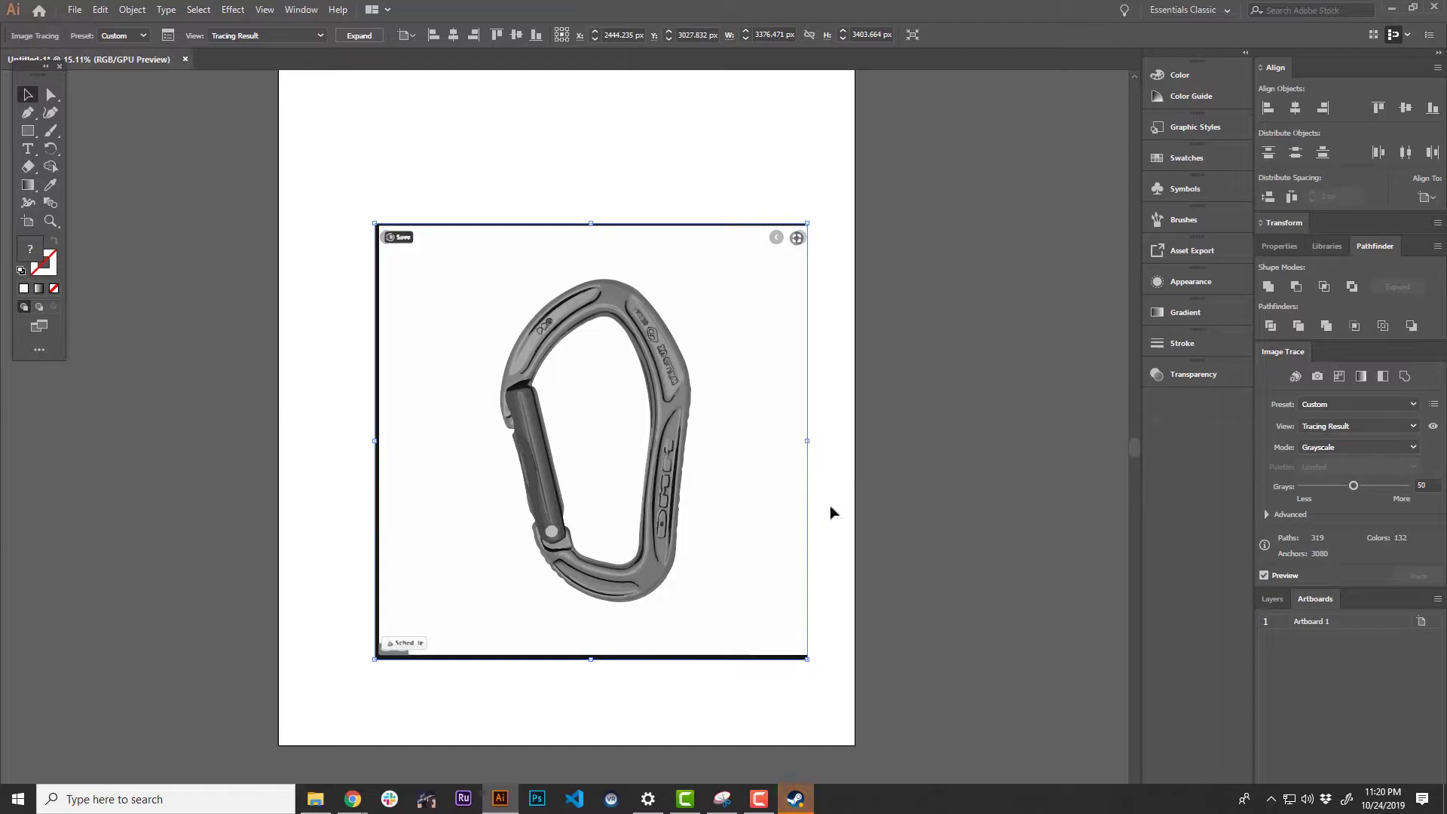
- Switch the Image Trace view to Outlines
{"action": "left_click", "coordinate": [1344, 422]}
{"action": "left_click", "coordinate": [1346, 409]}
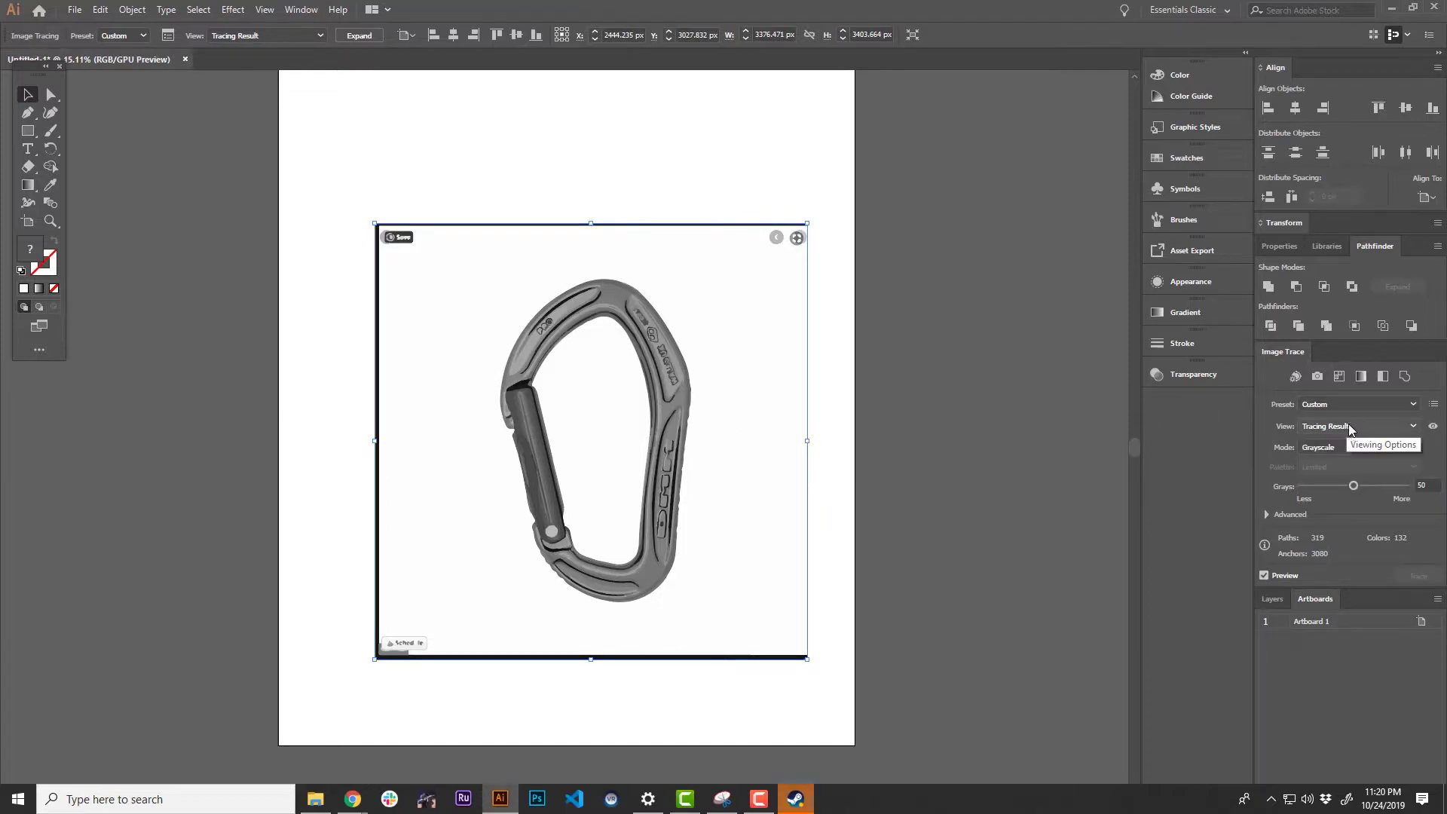
{"action": "left_click", "coordinate": [1348, 422]}
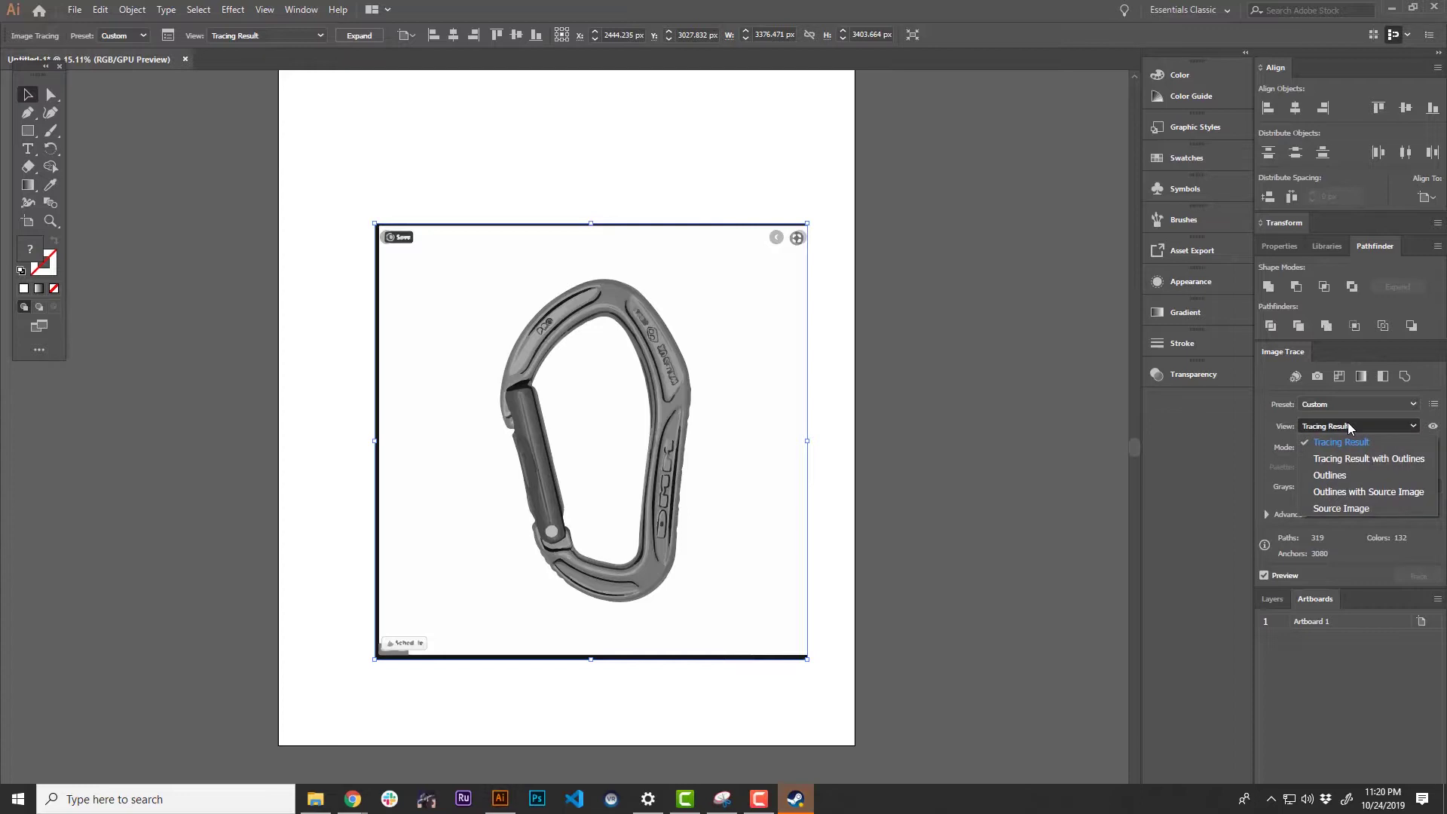
{"action": "left_click", "coordinate": [1357, 476]}
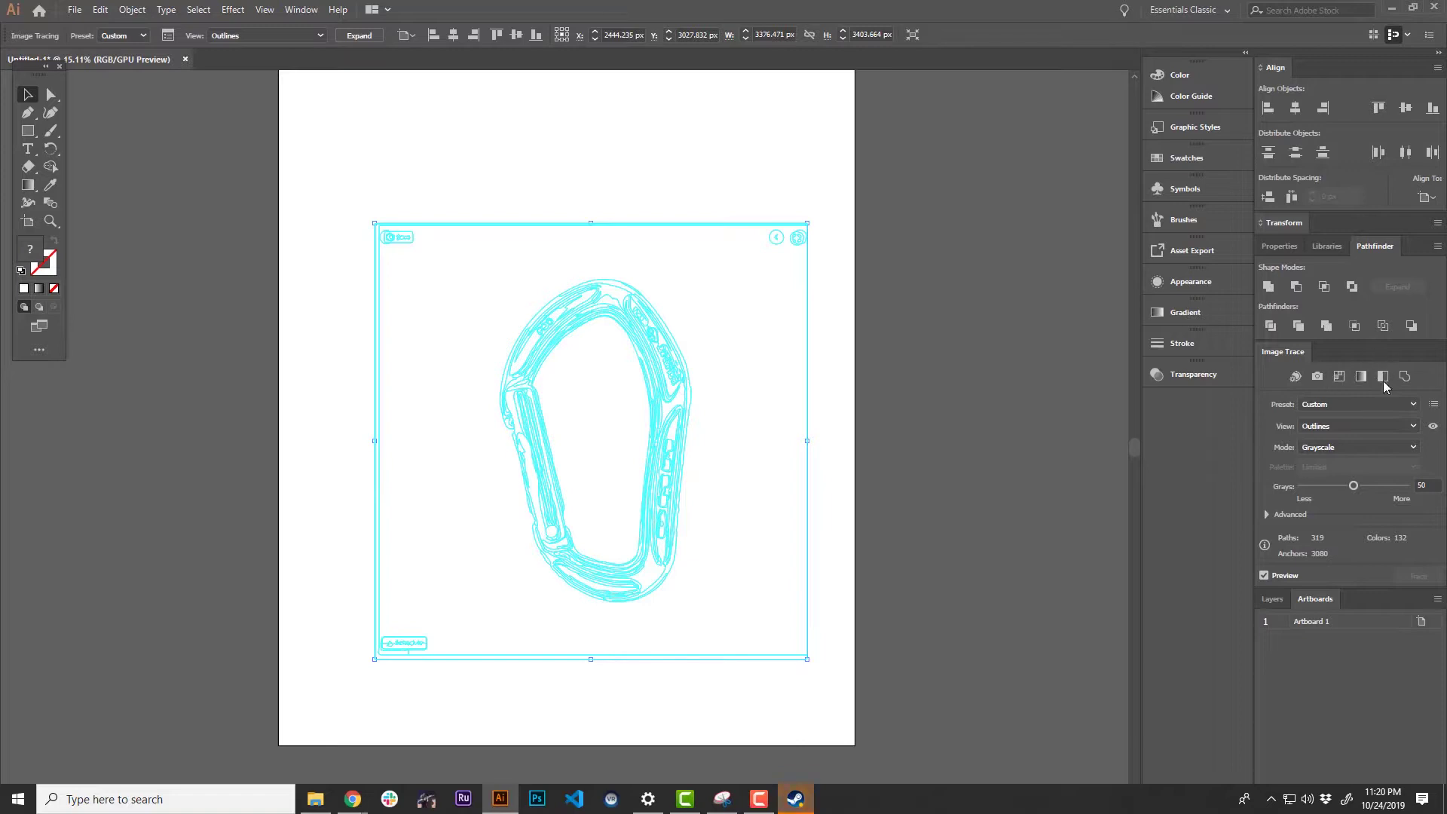
- Return the view to Tracing Result and apply the Shades of Gray preset
{"action": "left_click", "coordinate": [1338, 425]}
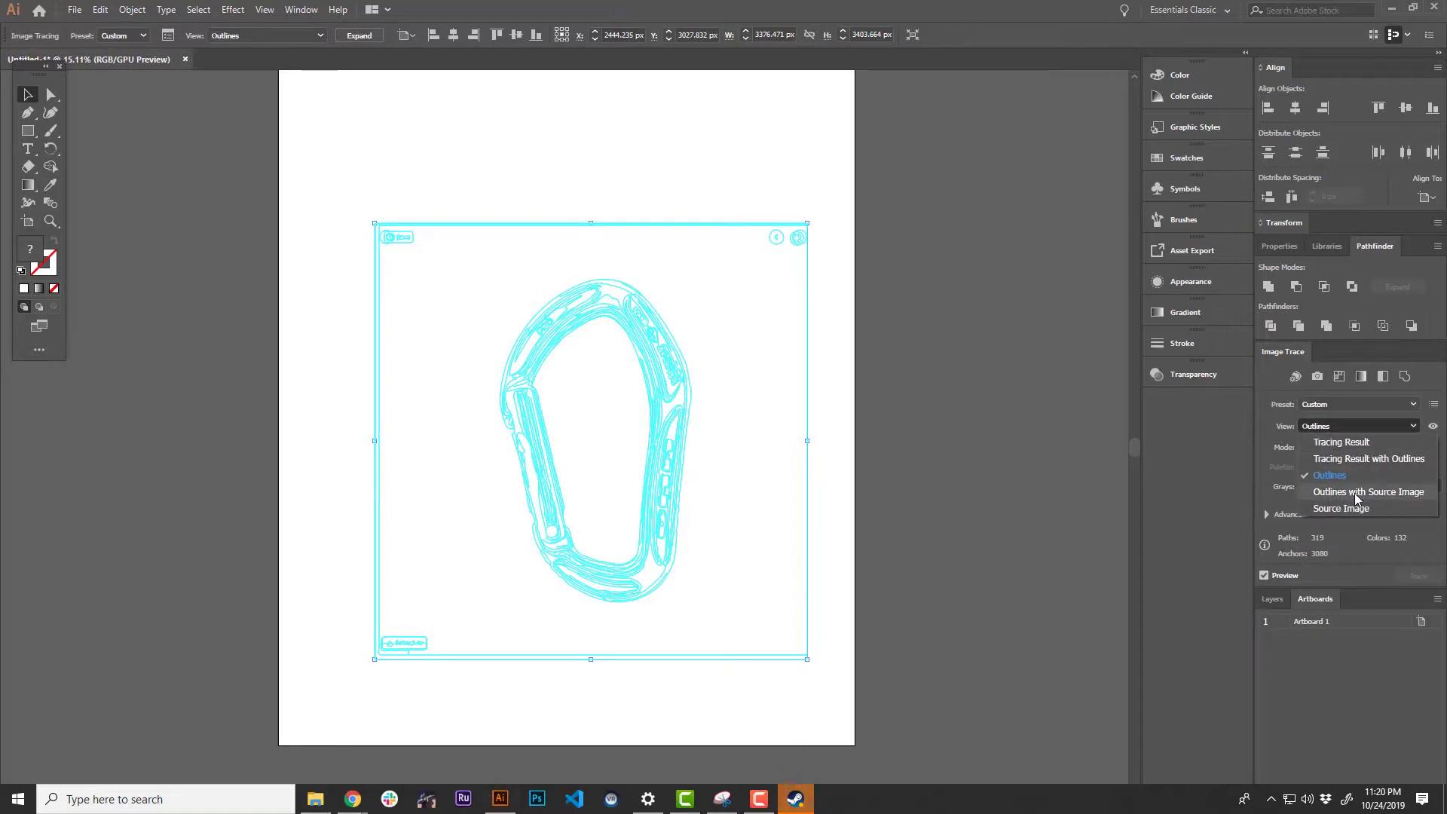
{"action": "left_click", "coordinate": [1346, 442]}
{"action": "left_click", "coordinate": [1346, 404]}
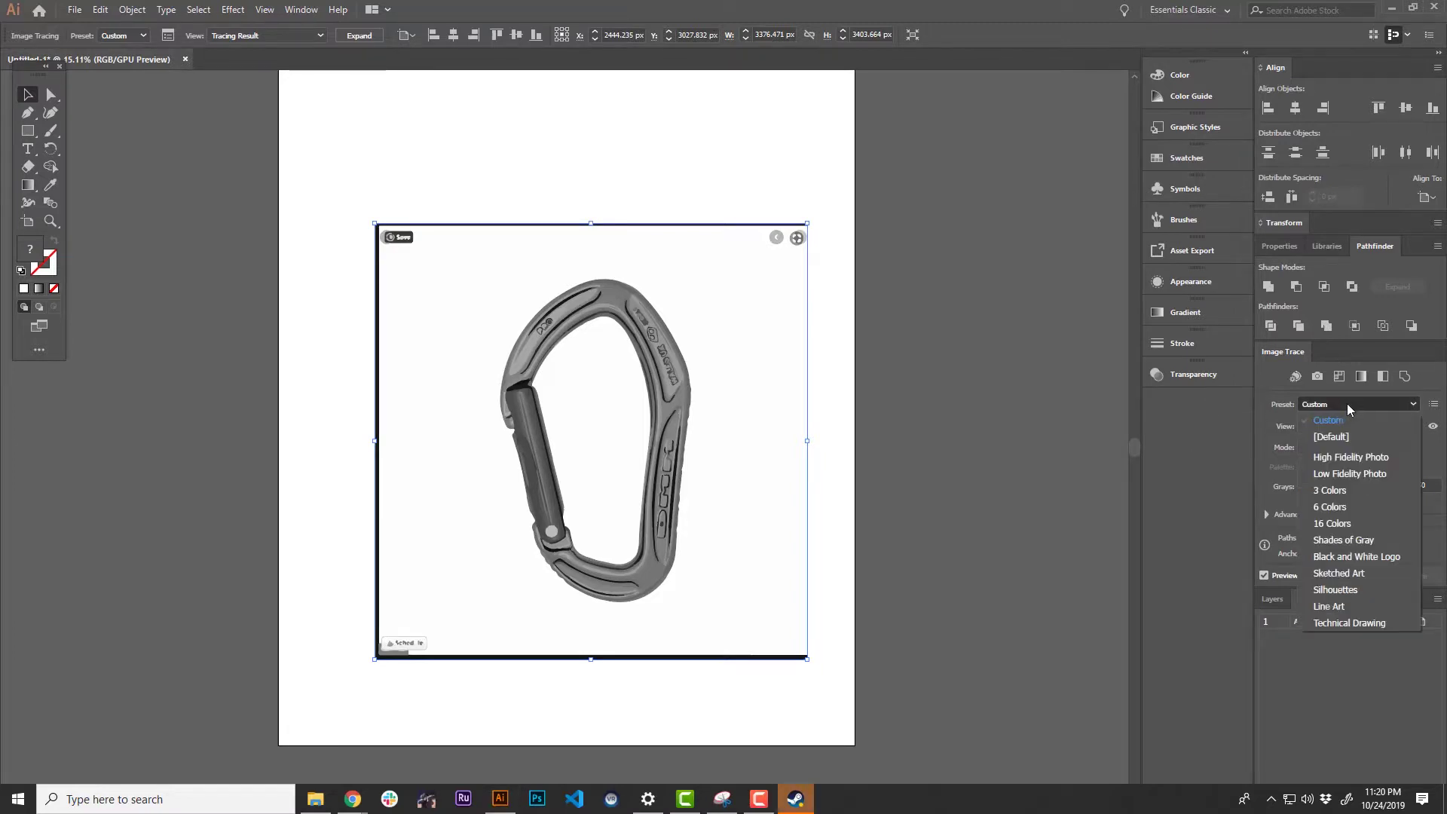
{"action": "left_click", "coordinate": [1344, 540]}
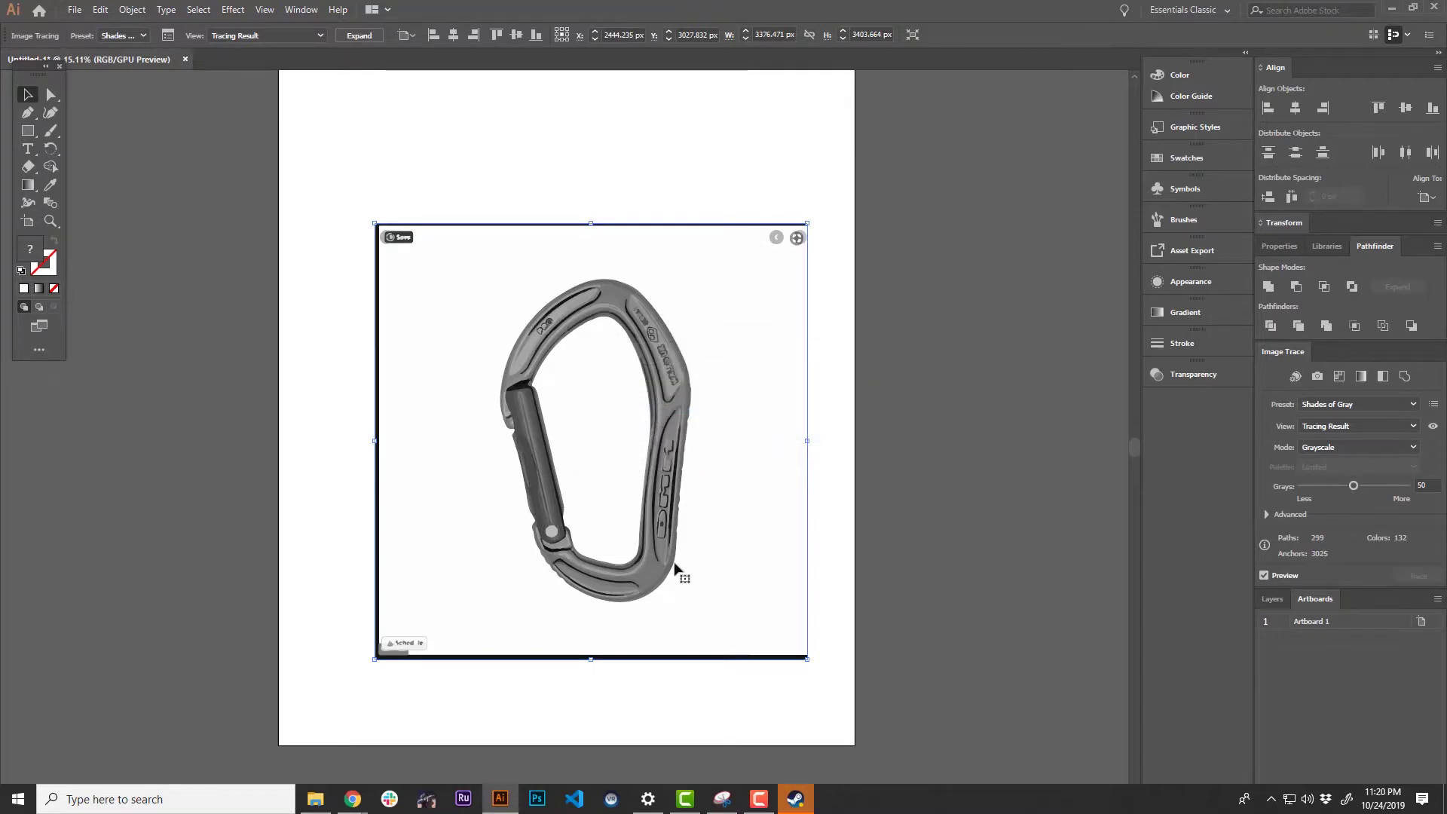
- Apply the Sketched Art trace preset, toggle Preview off and on, and nudge the carabiner left
{"action": "left_click", "coordinate": [1357, 404]}
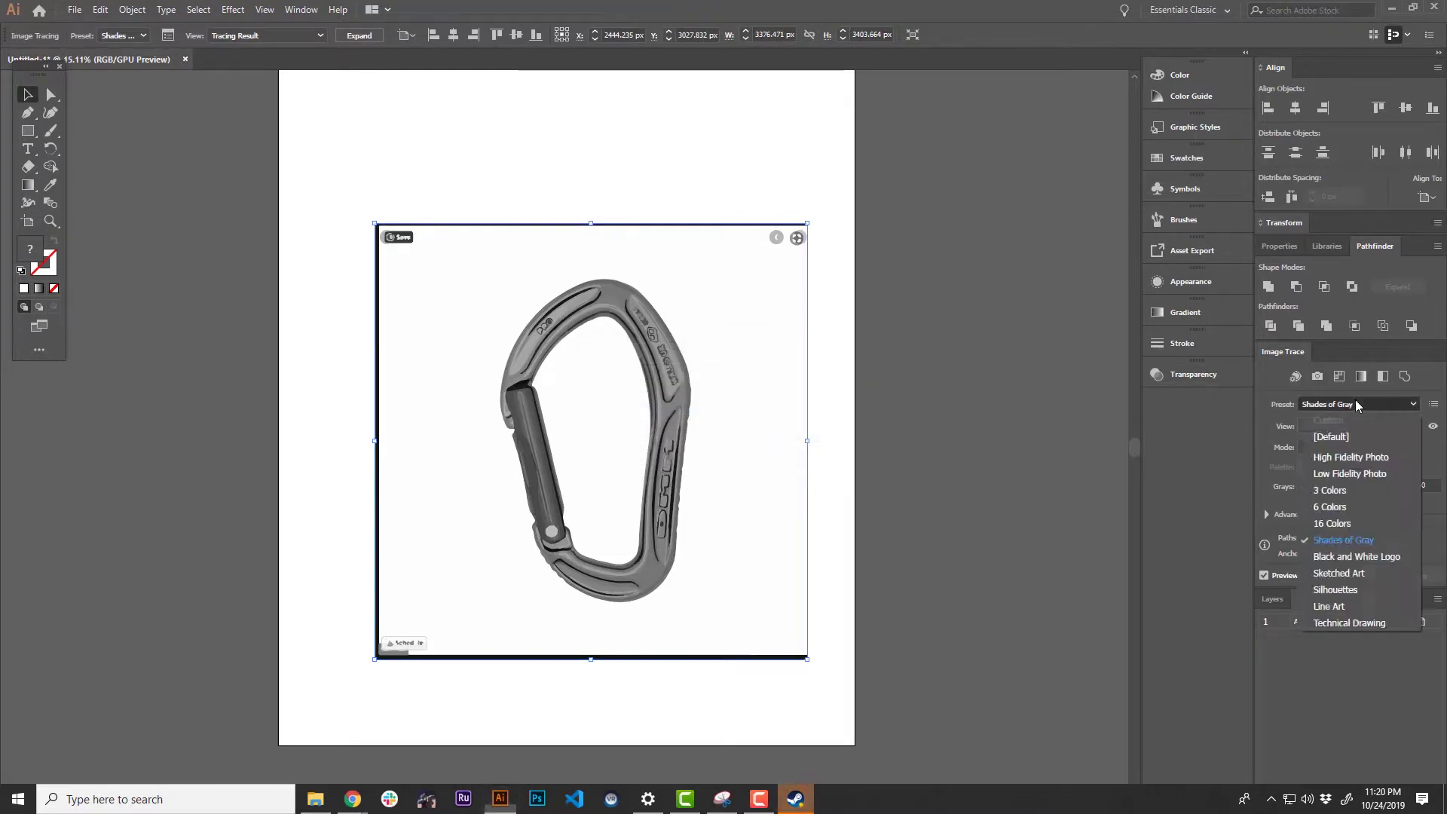
{"action": "left_click", "coordinate": [1381, 573]}
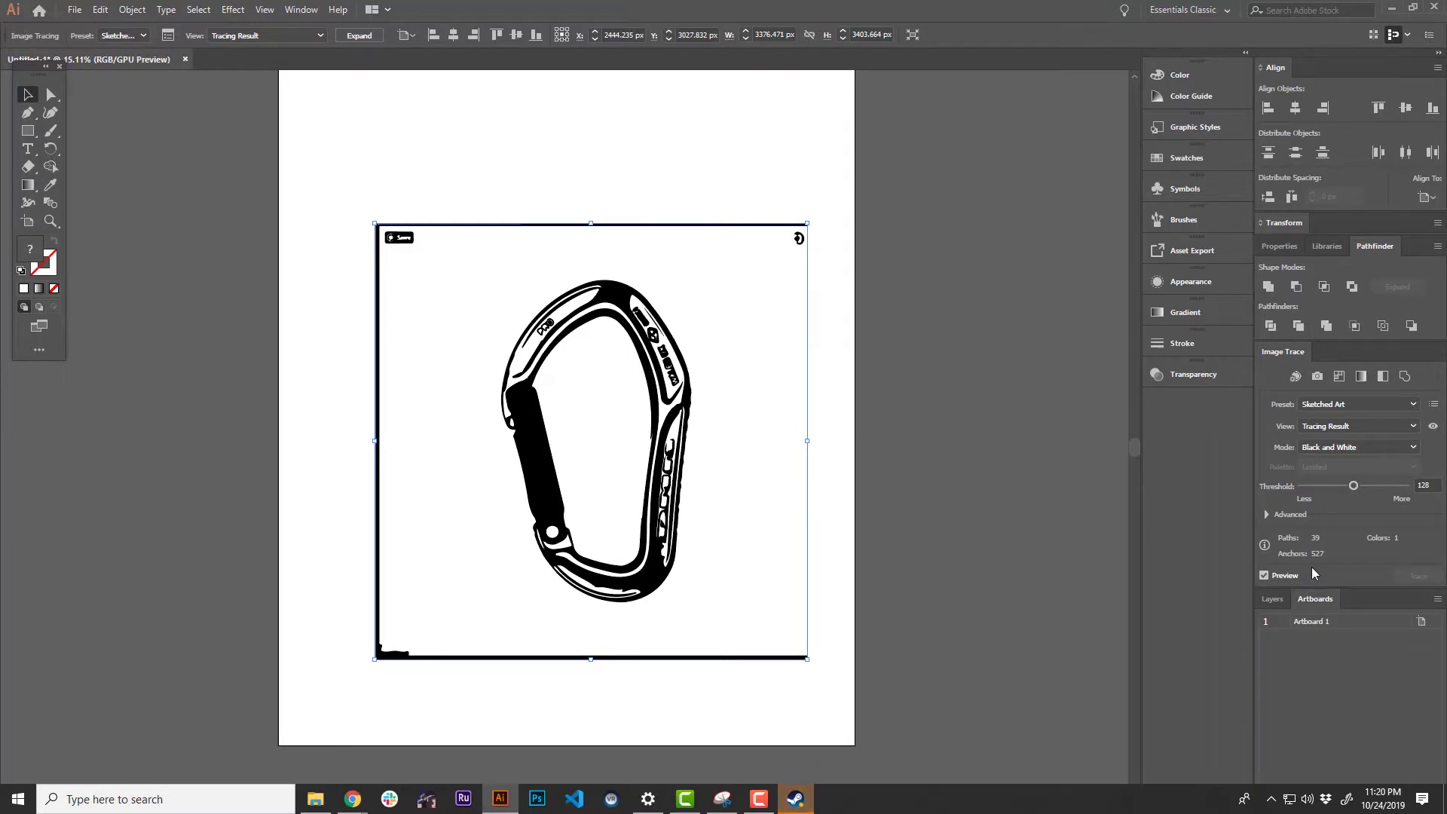
{"action": "left_click", "coordinate": [1279, 575]}
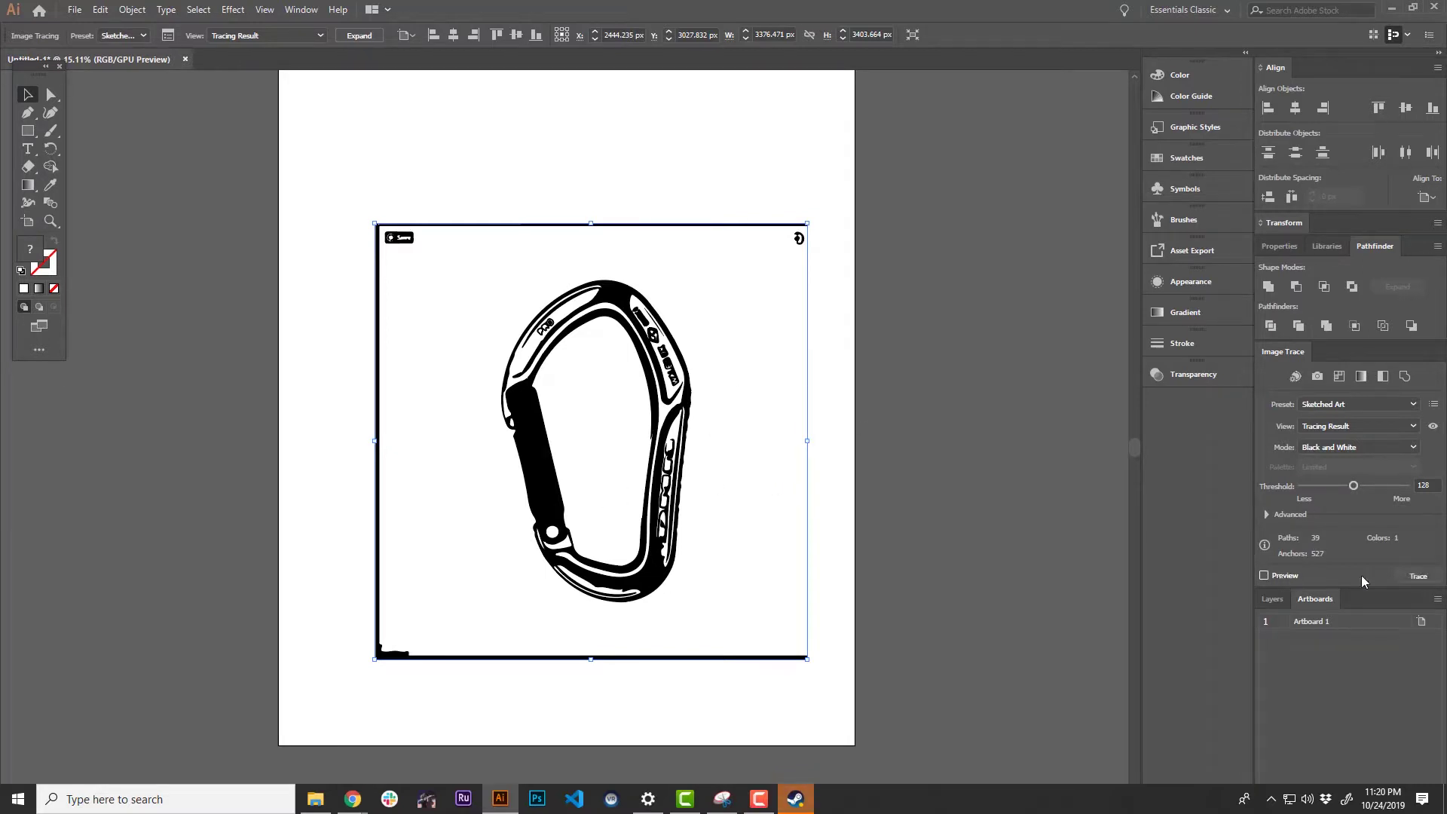
{"action": "left_click", "coordinate": [1430, 577]}
{"action": "left_click", "coordinate": [1297, 577]}
{"action": "left_click_drag", "start_coordinate": [423, 235], "coordinate": [416, 235]}
{"action": "left_click_drag", "start_coordinate": [387, 181], "coordinate": [743, 641]}
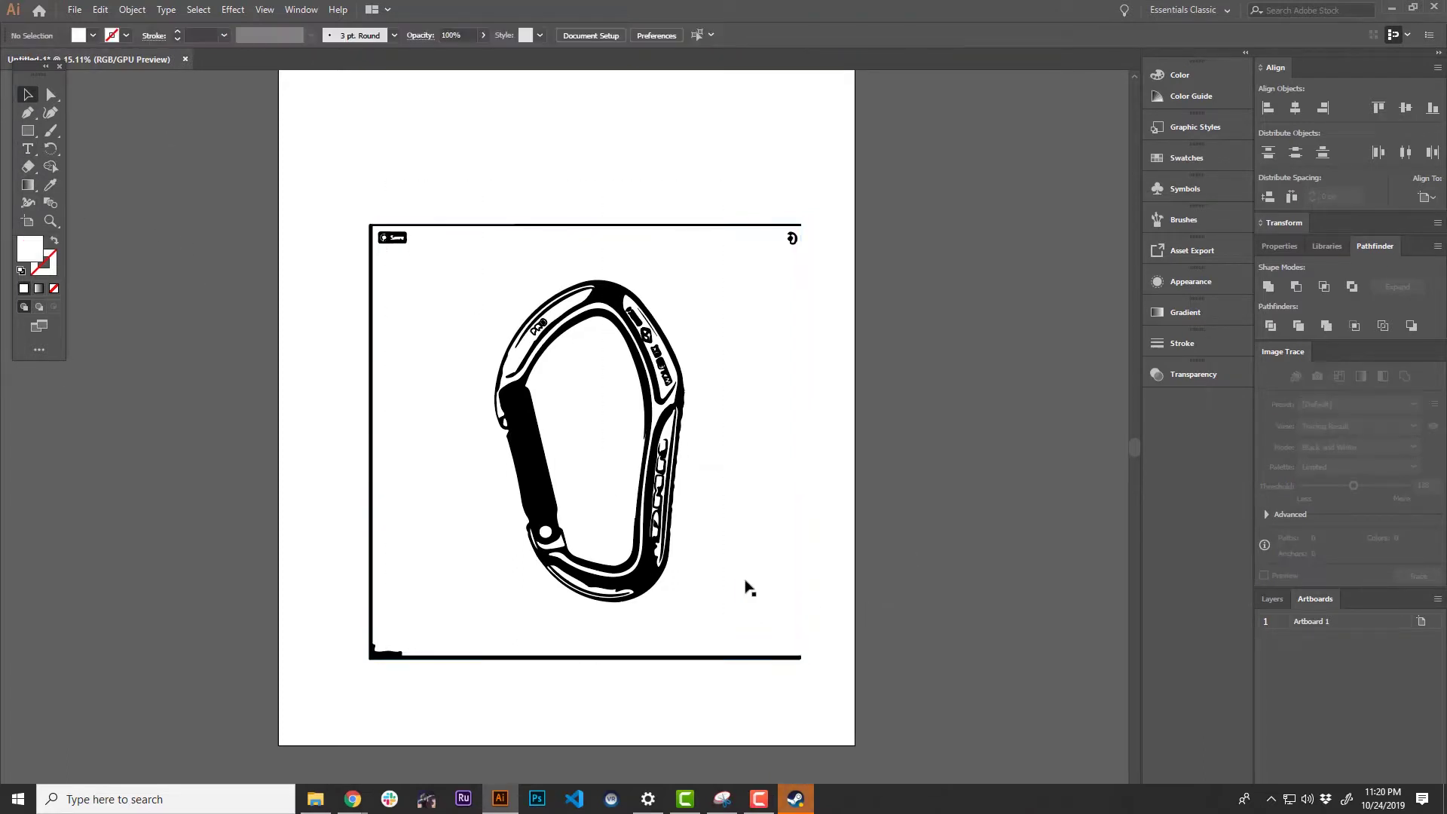
- Expand the trace with Object and Fill checked, then marquee-select the expanded carabiner group
{"action": "left_click", "coordinate": [122, 9]}
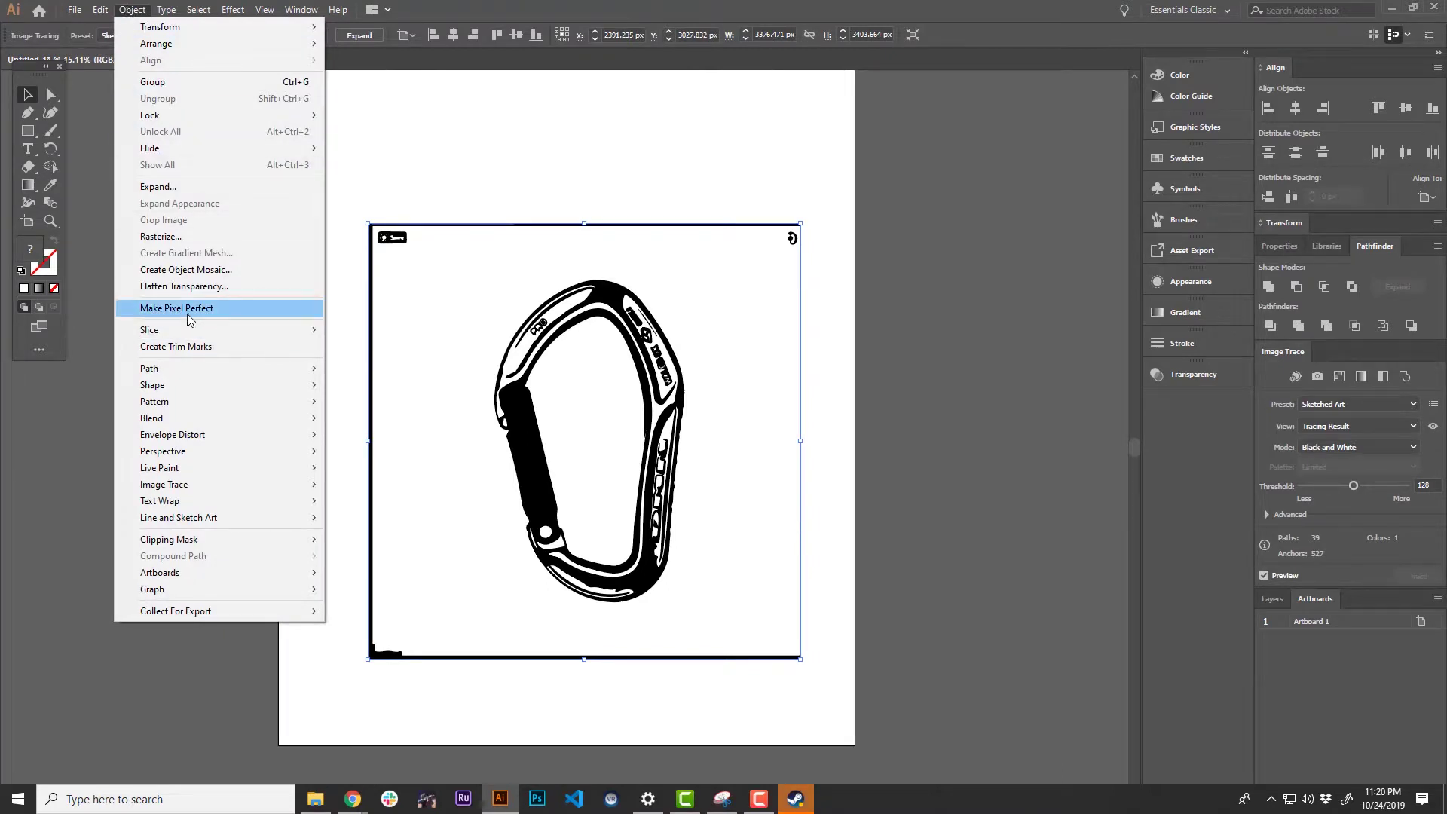
{"action": "left_click", "coordinate": [182, 193]}
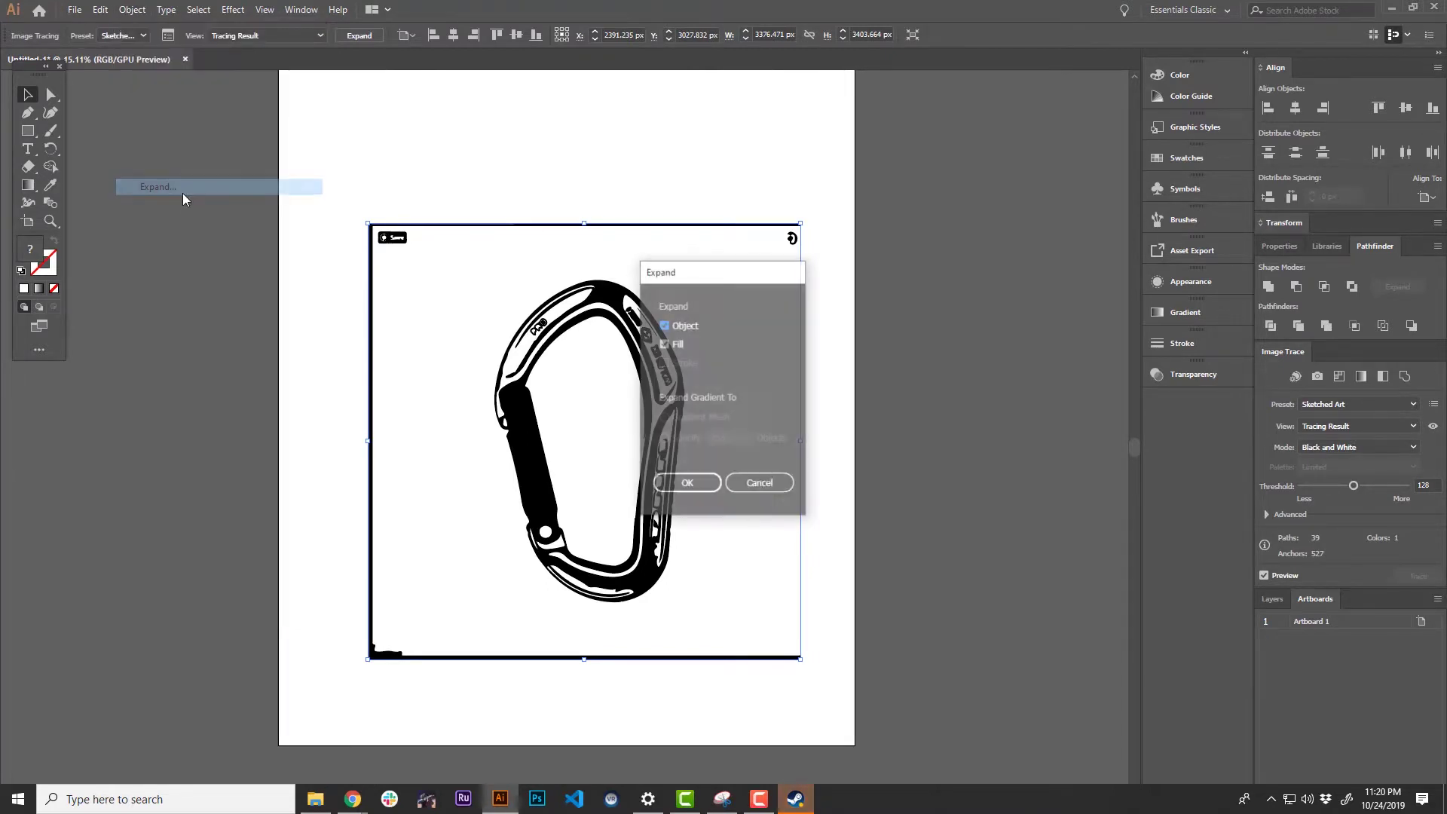
{"action": "left_click", "coordinate": [687, 483]}
{"action": "left_click", "coordinate": [928, 513]}
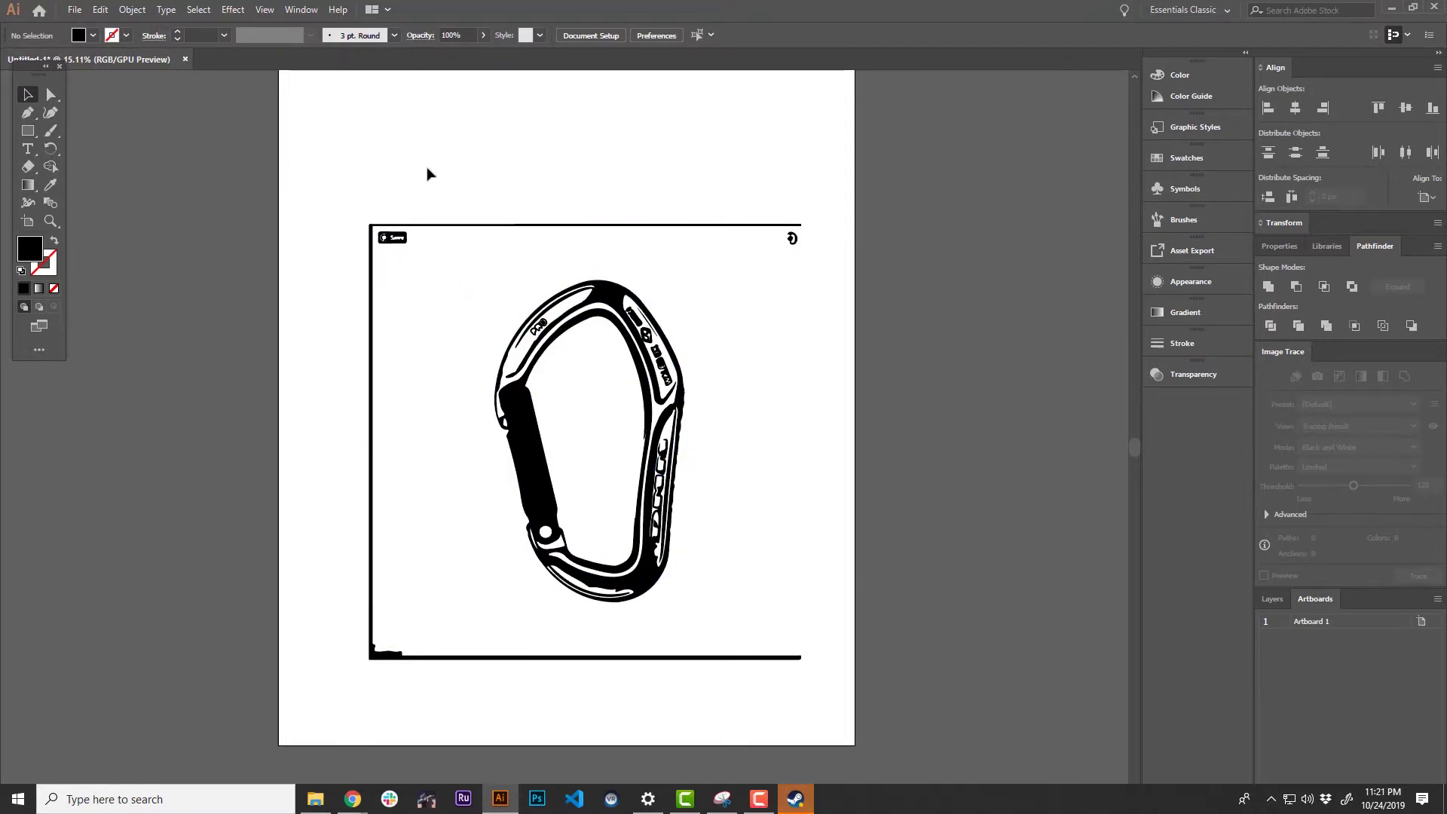
{"action": "left_click_drag", "start_coordinate": [321, 161], "coordinate": [822, 260]}
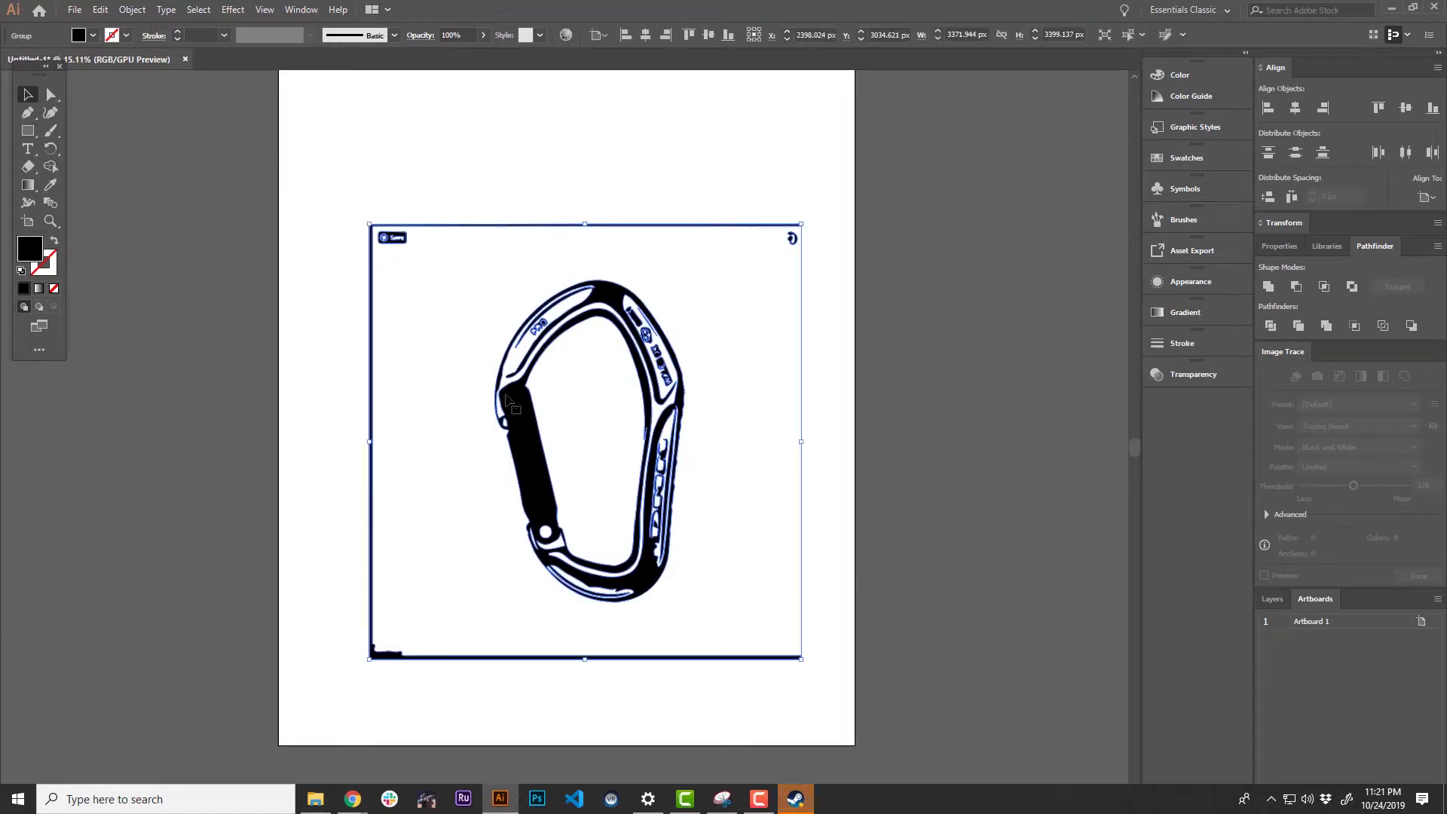
{"action": "left_click", "coordinate": [758, 354]}
{"action": "left_click_drag", "start_coordinate": [468, 274], "coordinate": [707, 587]}
- Ungroup the expanded artwork twice so the frame separates from the carabiner
{"action": "right_click", "coordinate": [655, 470]}
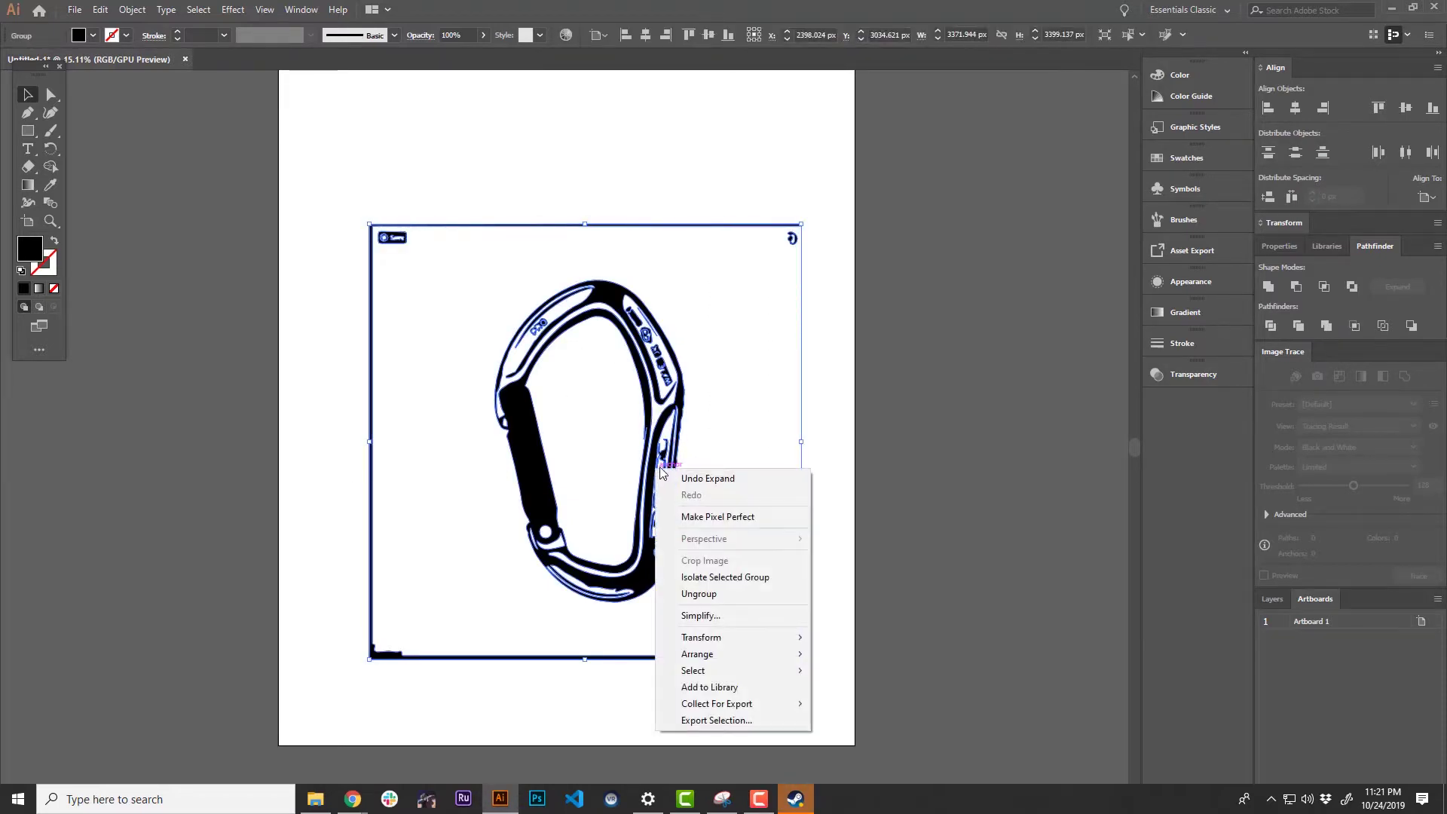
{"action": "left_click", "coordinate": [767, 595]}
{"action": "left_click", "coordinate": [788, 543]}
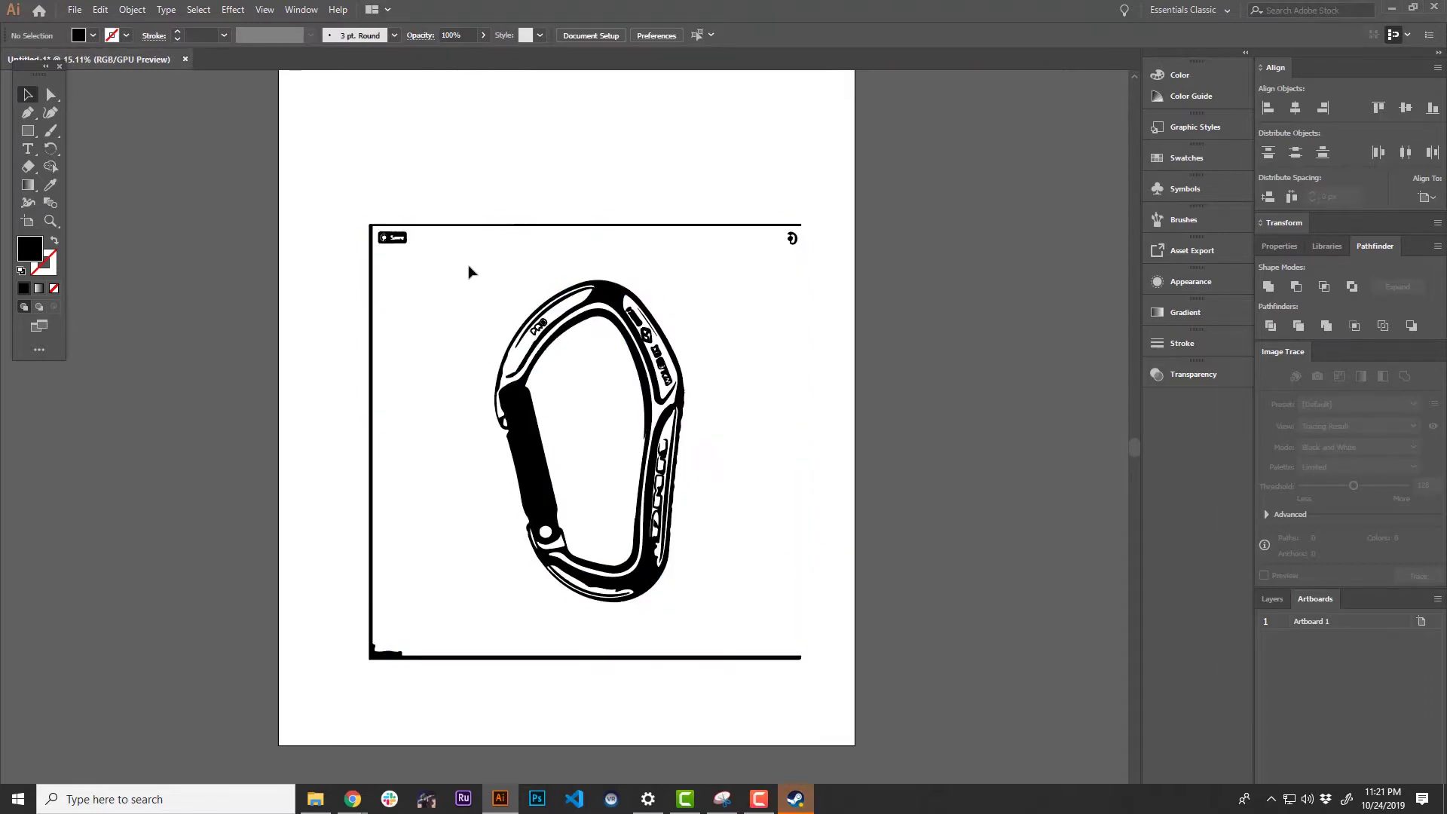
{"action": "left_click", "coordinate": [529, 225]}
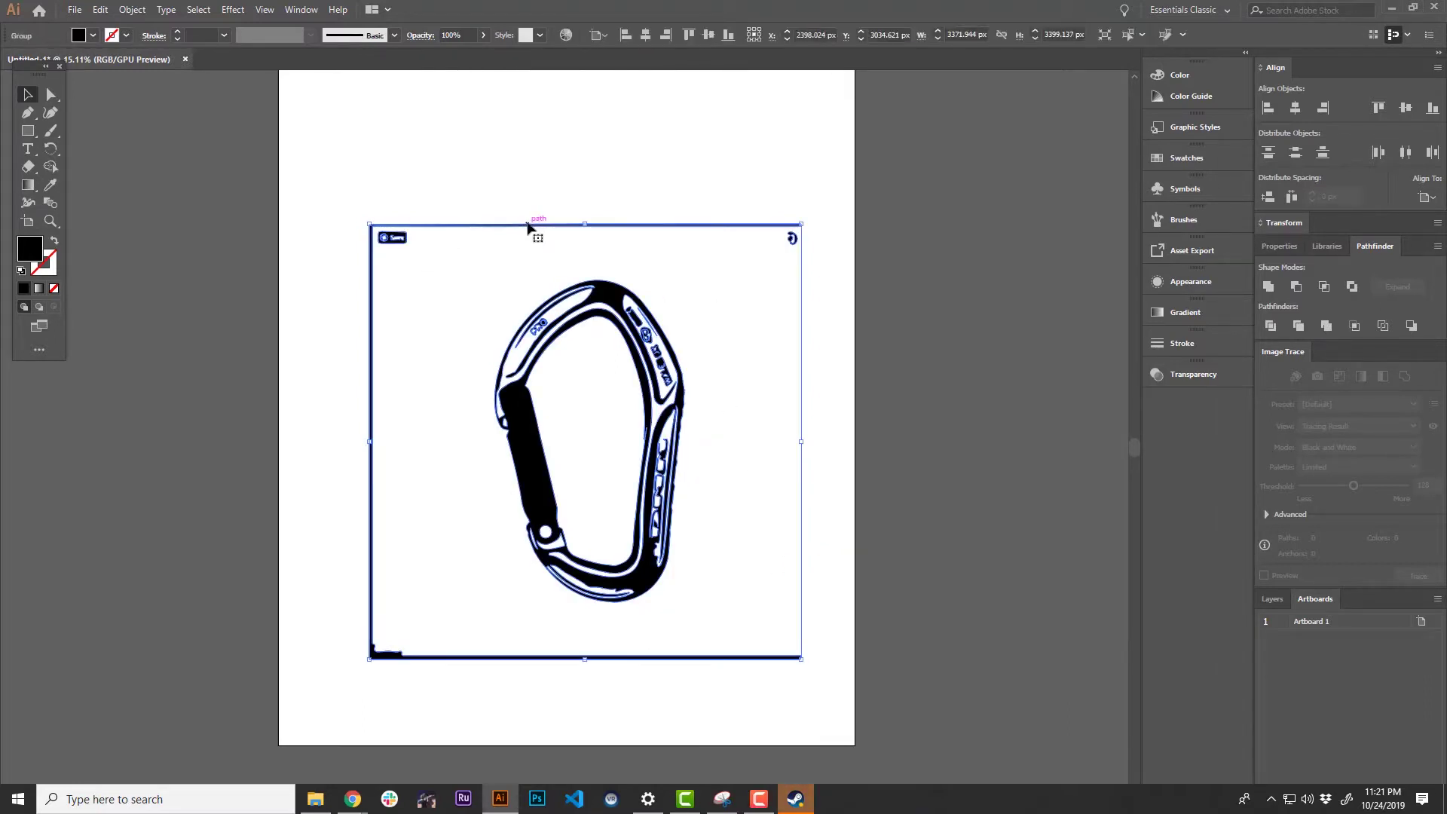
{"action": "right_click", "coordinate": [533, 331]}
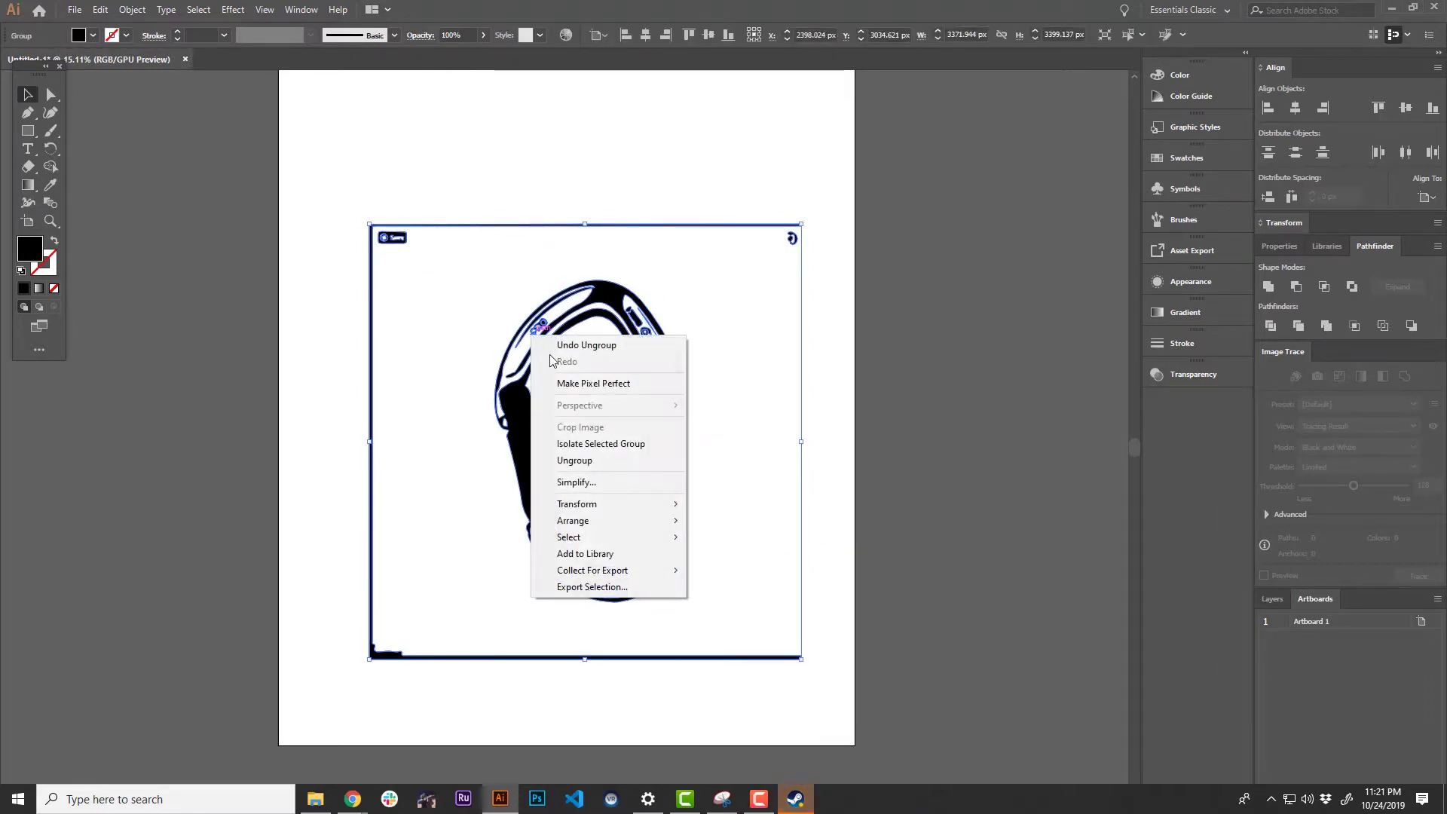
{"action": "left_click", "coordinate": [641, 460]}
{"action": "left_click", "coordinate": [894, 494]}
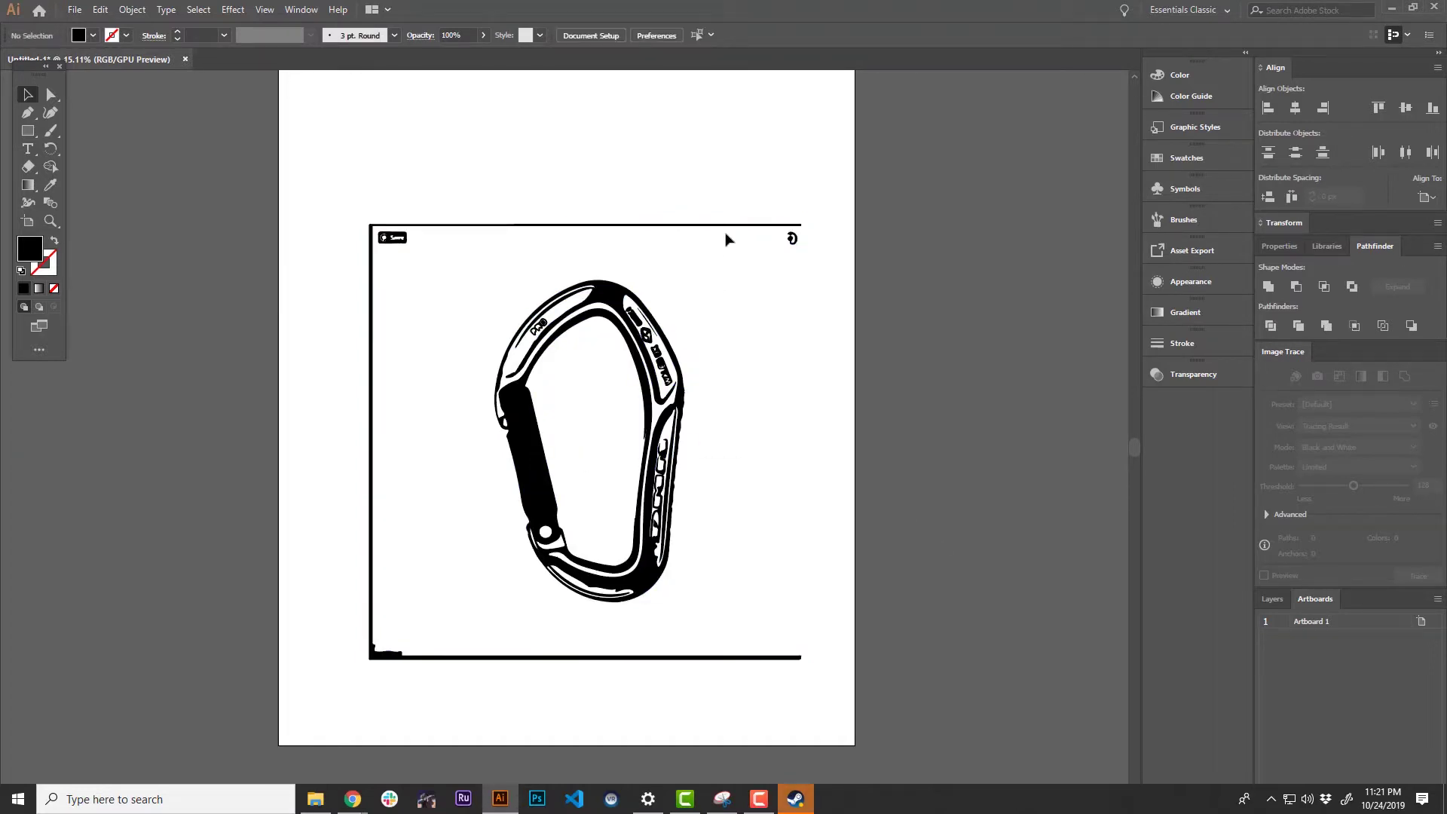
- Delete the rectangular frame and the stray shapes above the carabiner
{"action": "left_click", "coordinate": [743, 226]}
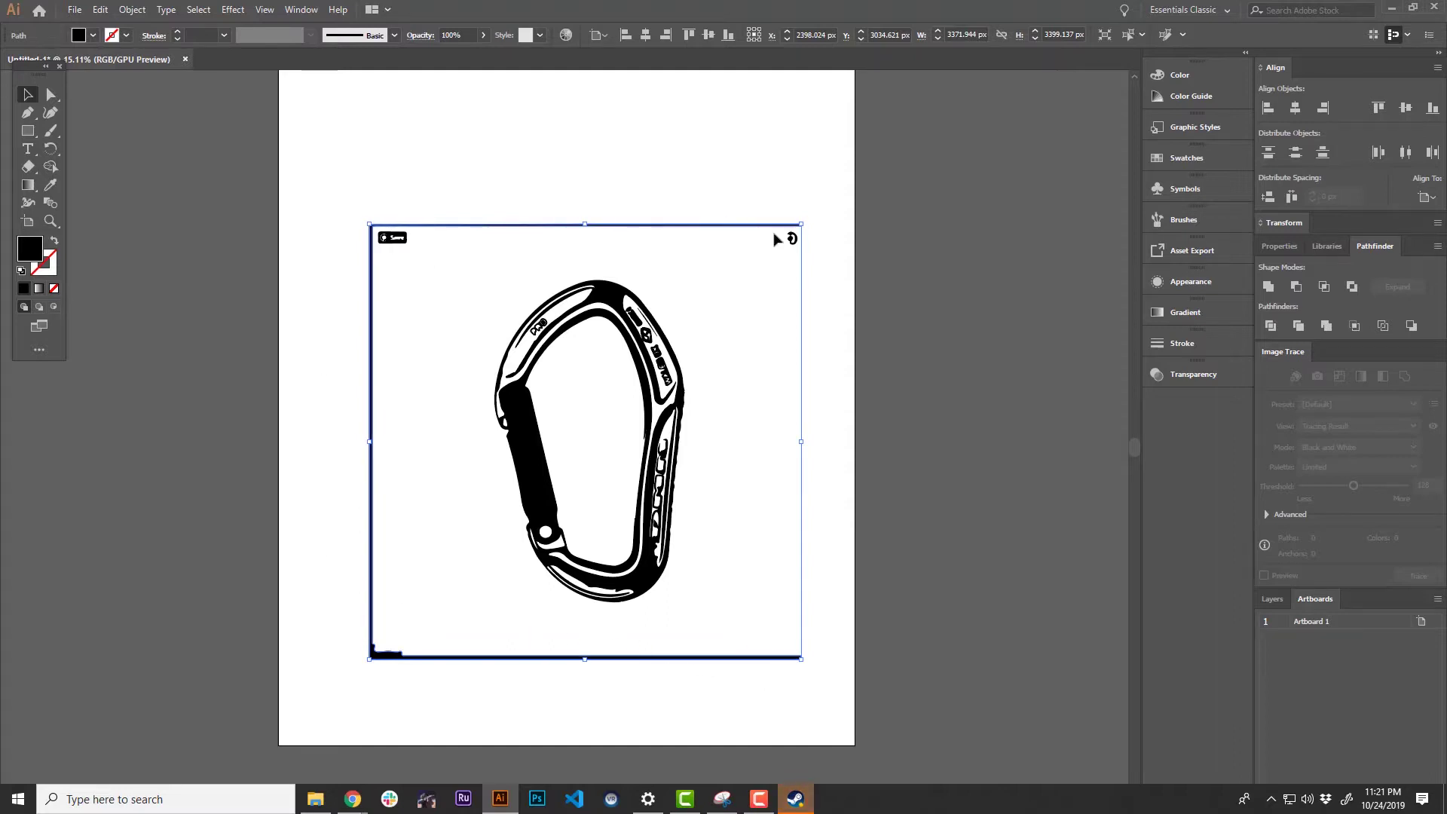
{"action": "key", "text": "Delete"}
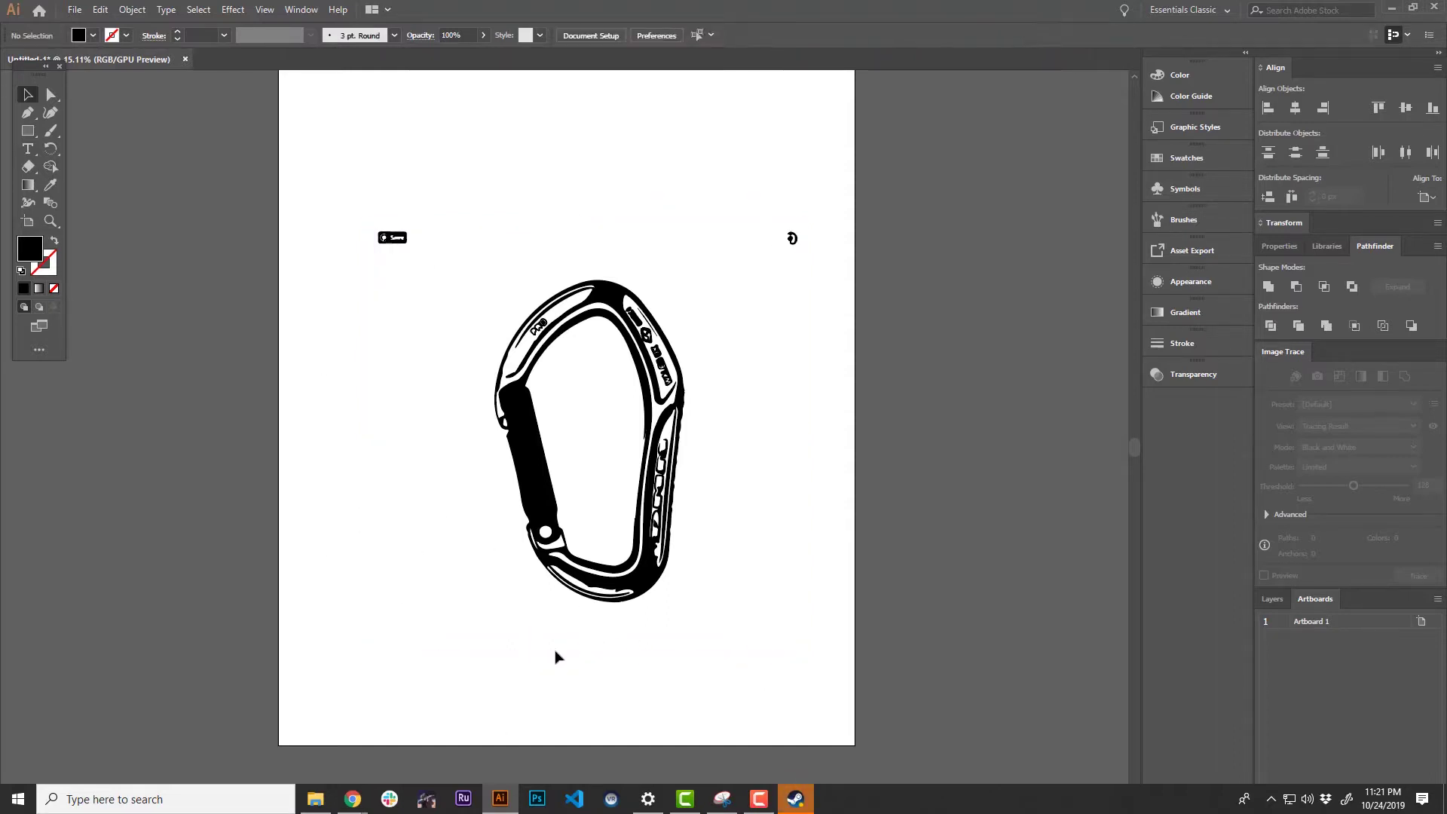
{"action": "left_click_drag", "start_coordinate": [361, 172], "coordinate": [807, 326]}
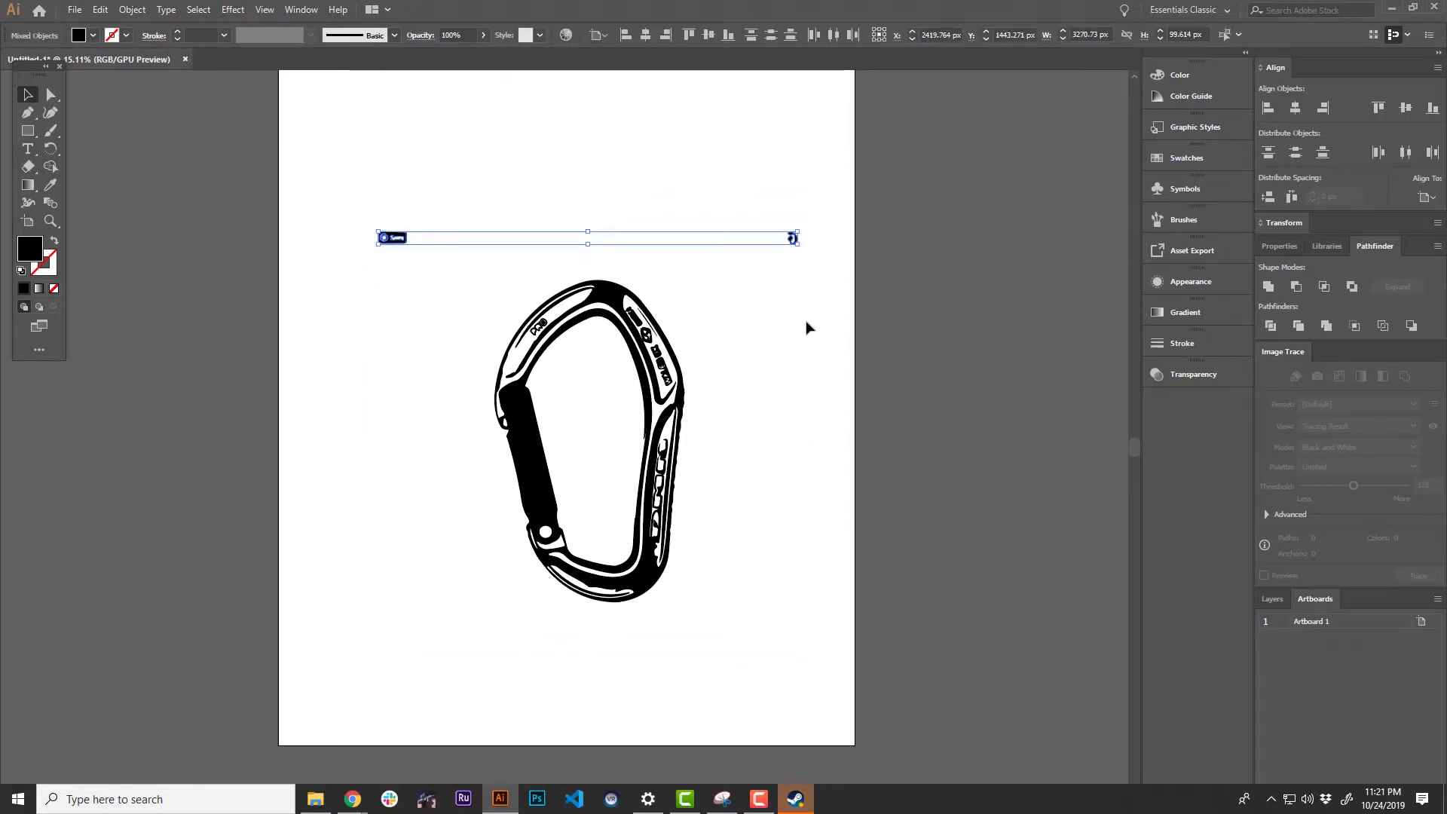
{"action": "key", "text": "Delete"}
{"action": "scroll", "coordinate": [339, 440], "scroll_direction": "up", "scroll_amount": 1}
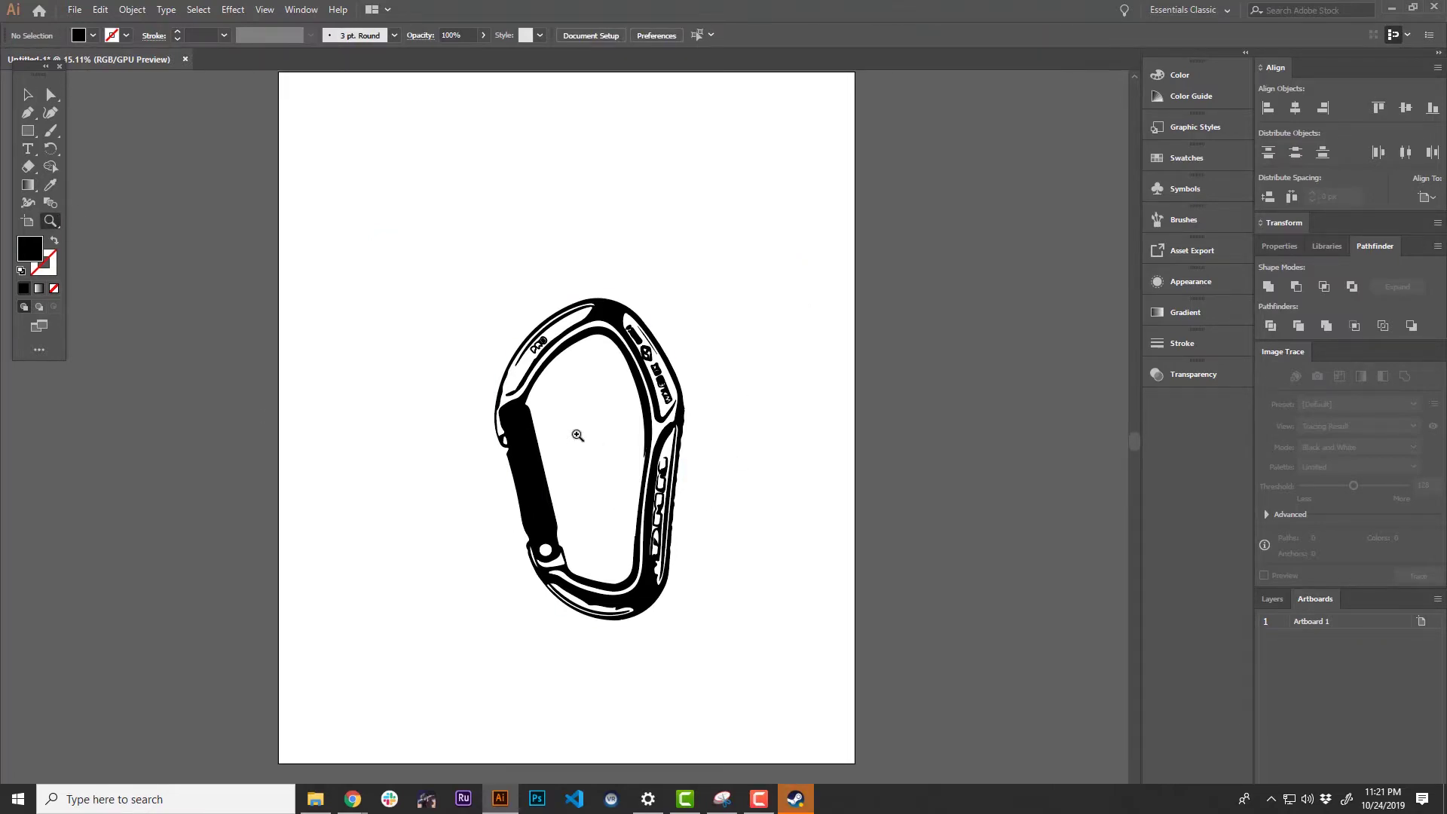
- Zoom in and remove the lettering pieces on the upper bands, undoing an accidental deletion
{"action": "left_click_drag", "start_coordinate": [578, 430], "coordinate": [674, 432]}
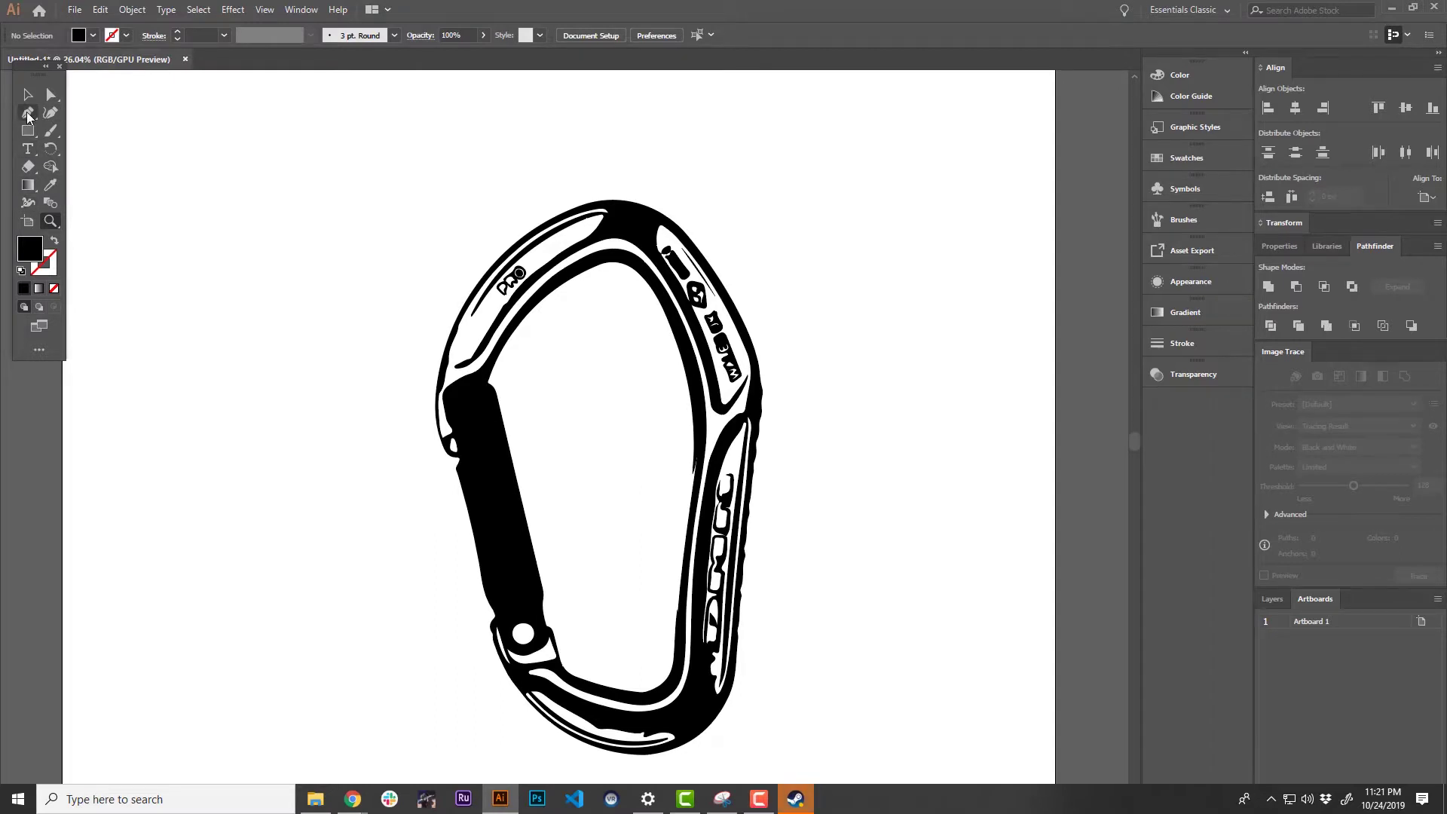
{"action": "left_click", "coordinate": [25, 93]}
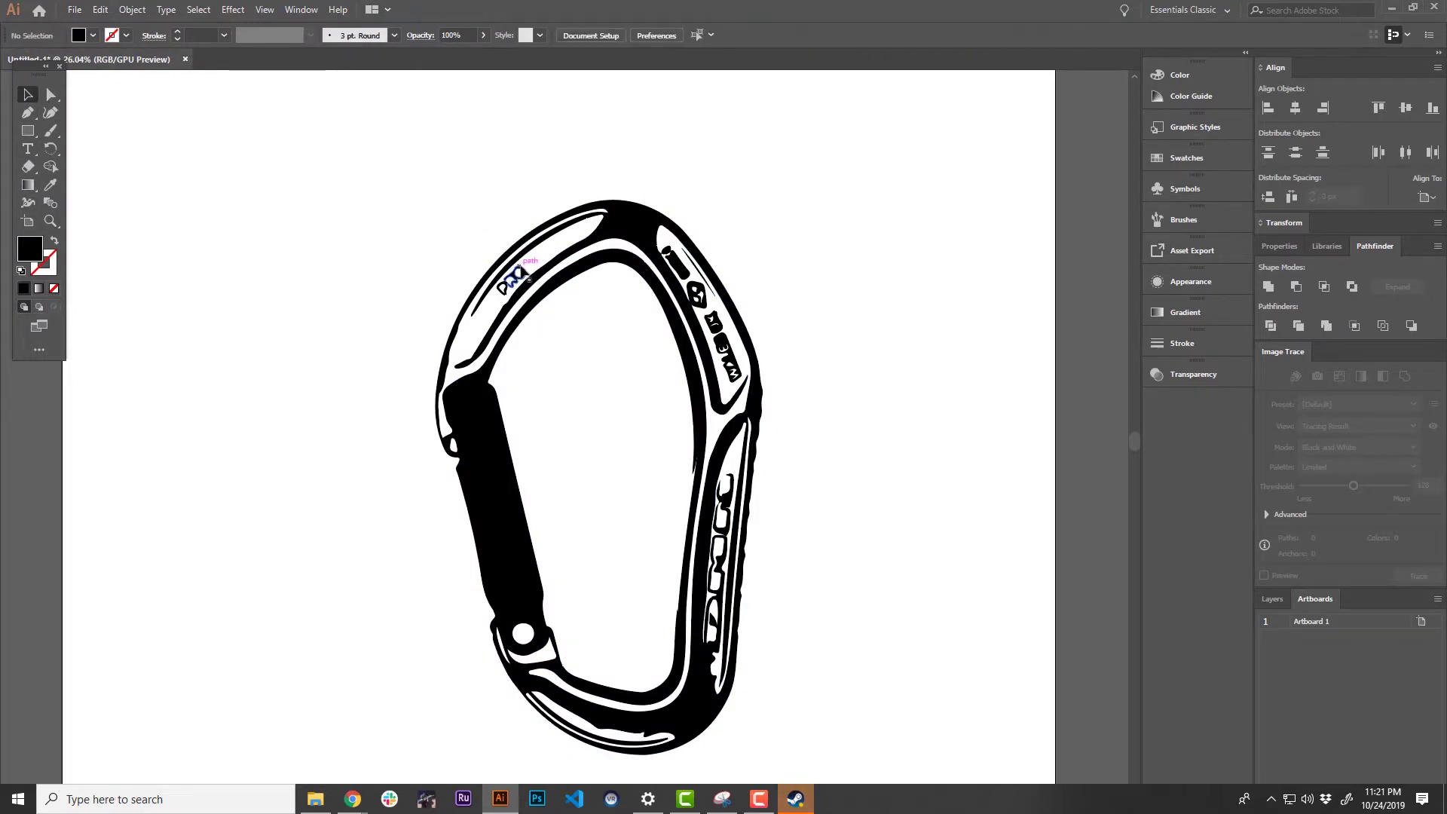
{"action": "left_click_drag", "start_coordinate": [521, 267], "coordinate": [506, 290]}
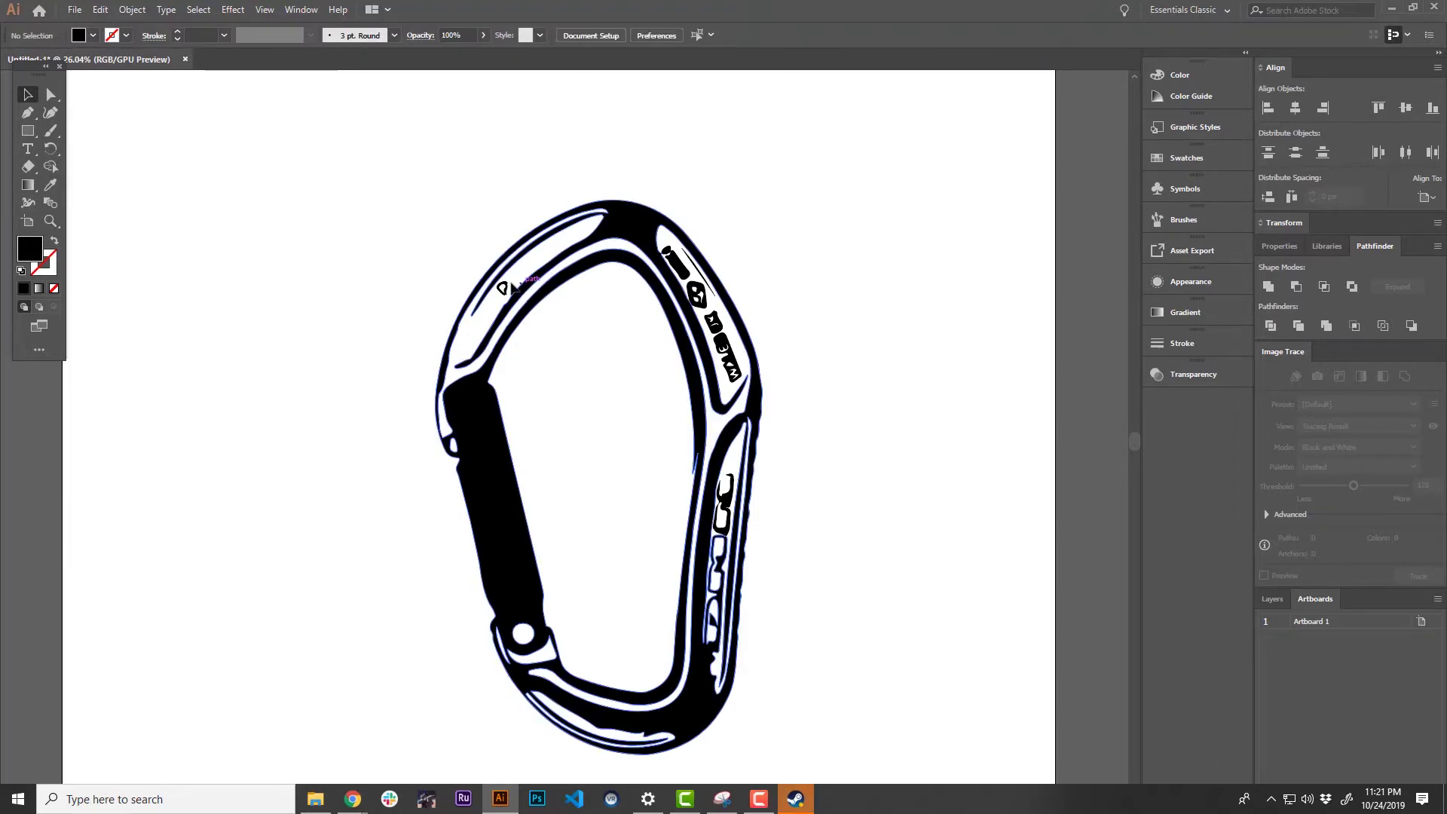
{"action": "left_click_drag", "start_coordinate": [676, 261], "coordinate": [720, 552]}
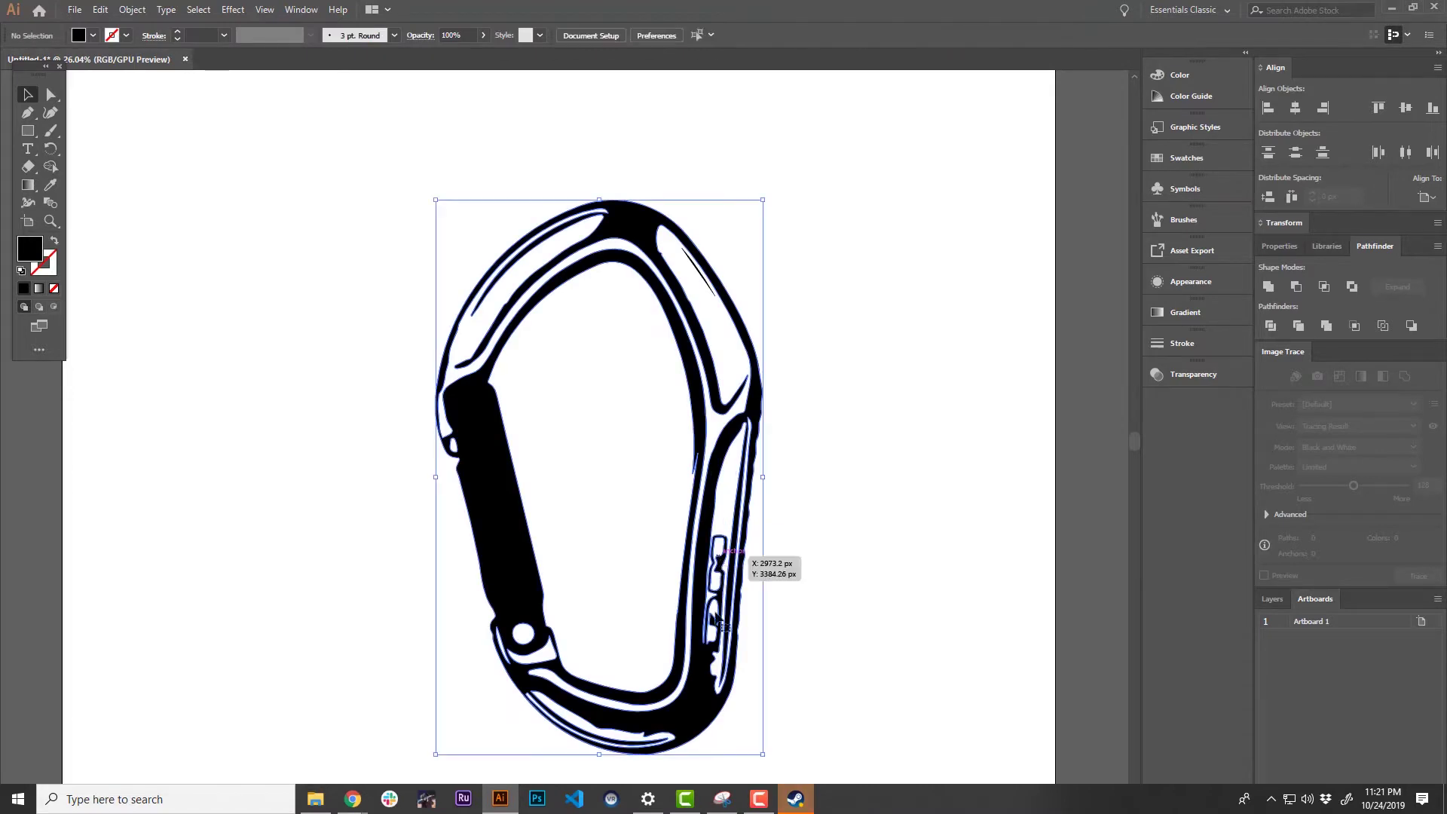
{"action": "key", "text": "Delete"}
{"action": "key", "text": "ctrl+z"}
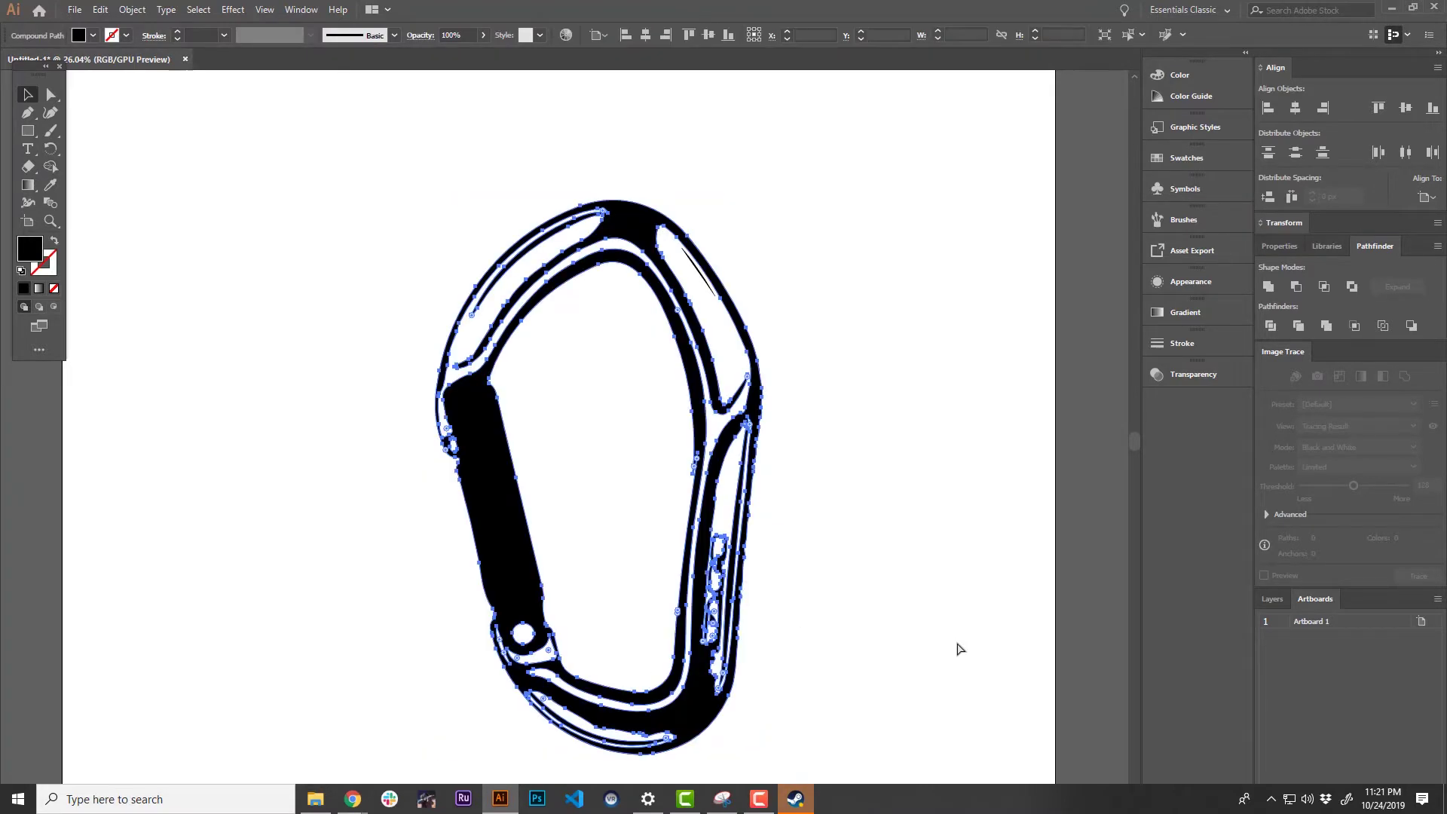
{"action": "left_click", "coordinate": [856, 641]}
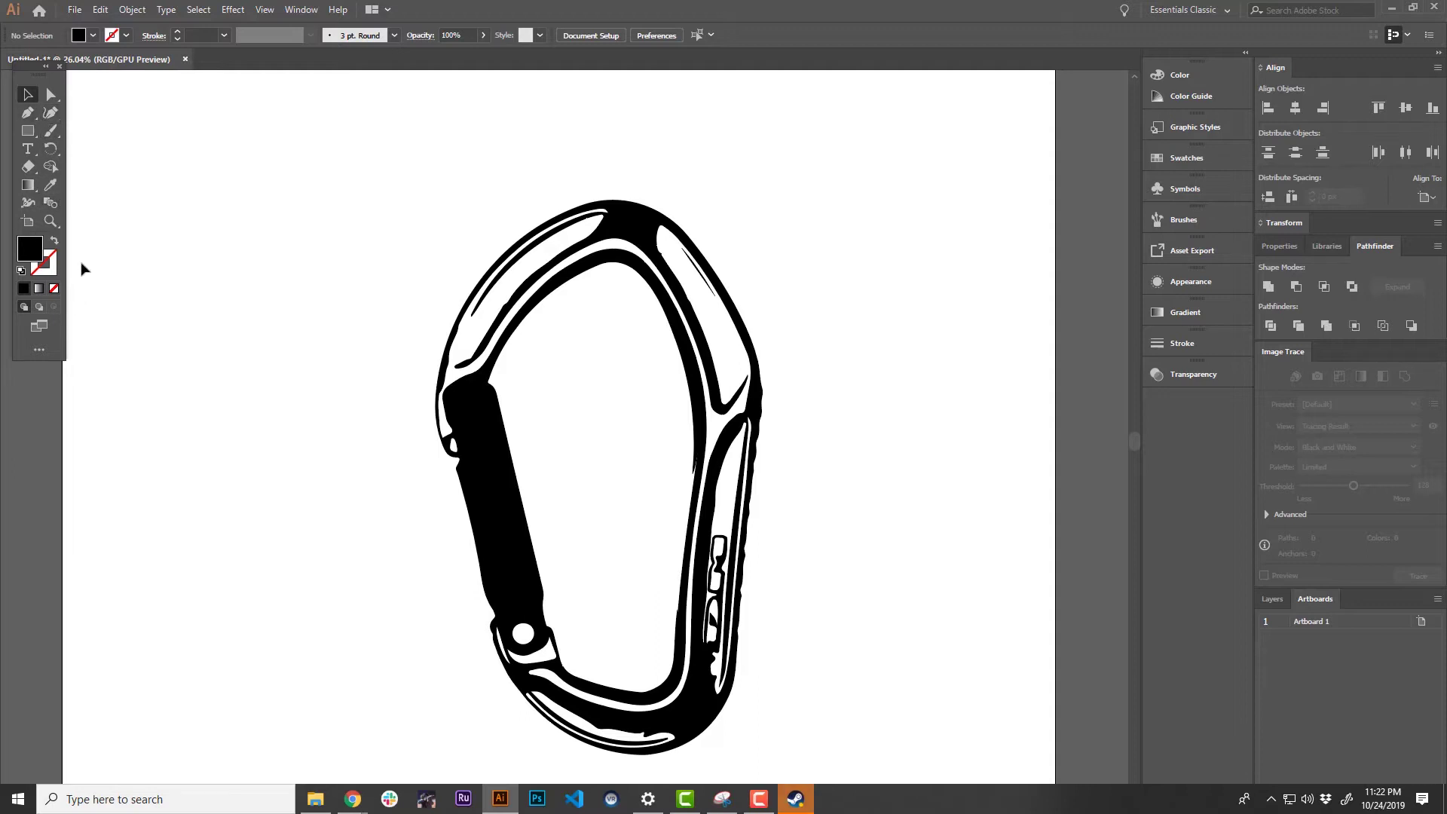
{"action": "left_click", "coordinate": [38, 351]}
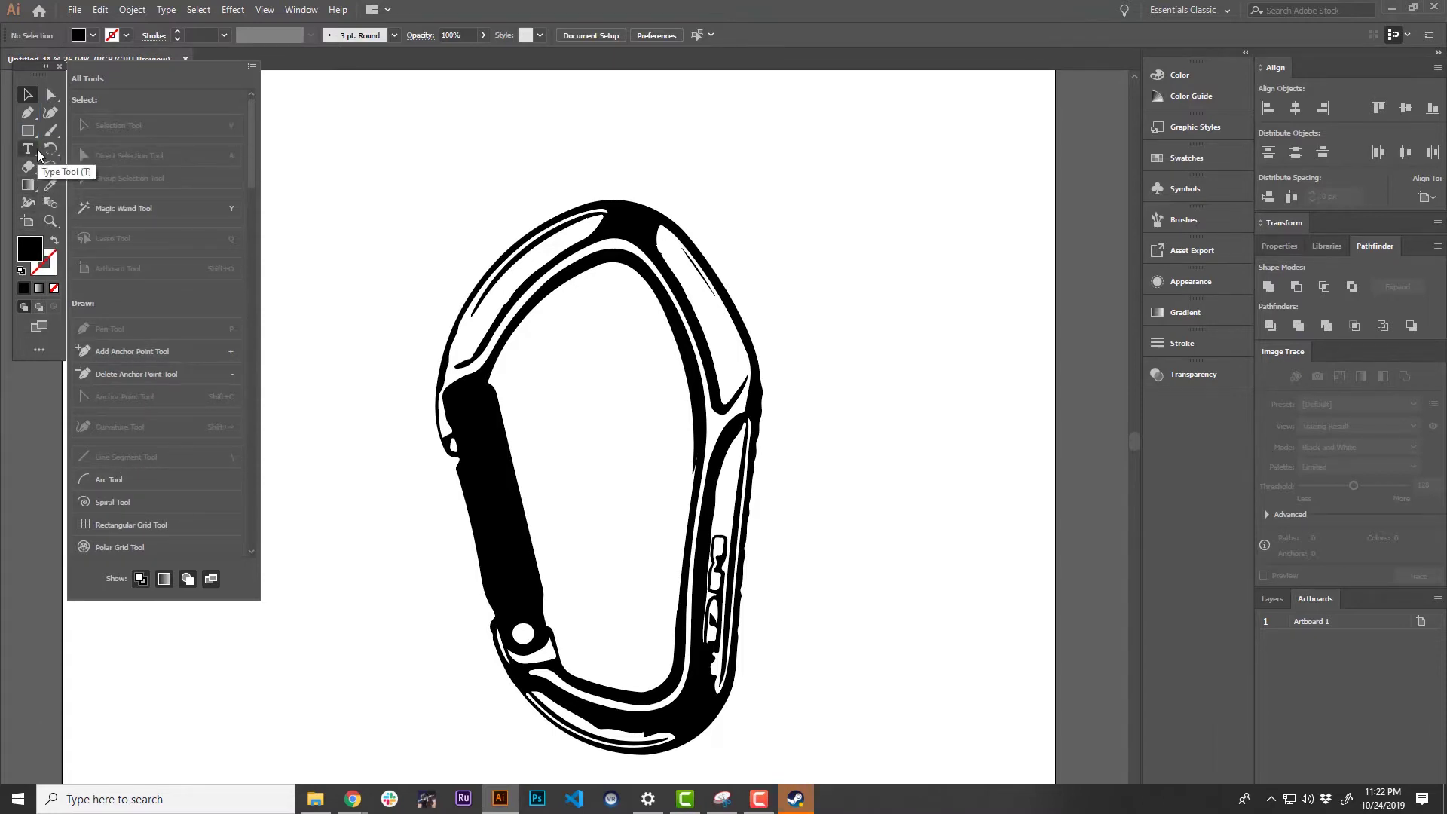
- Collapse the toolbar and pick the Scissors Tool from the Eraser flyout
{"action": "left_click", "coordinate": [33, 411]}
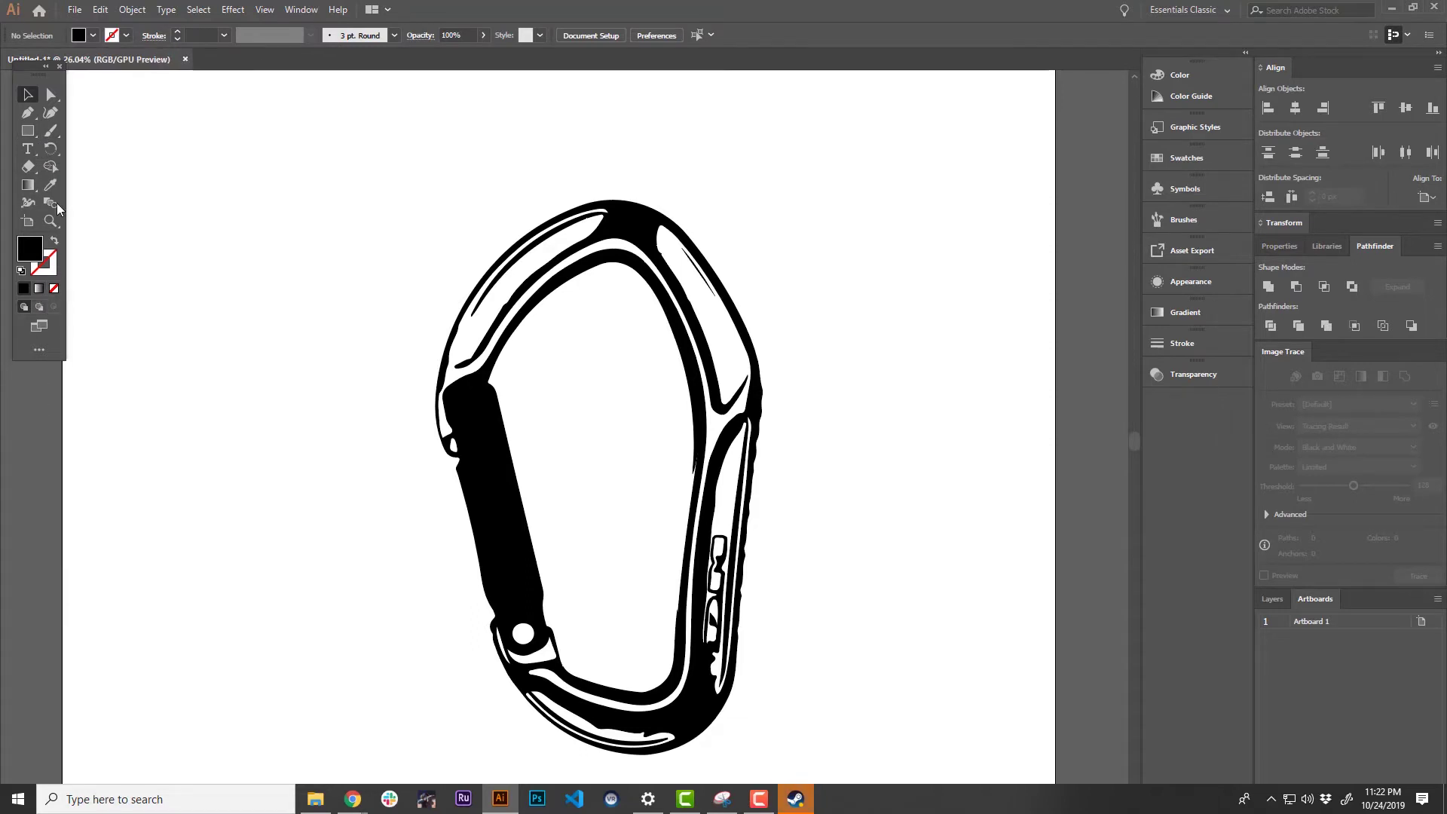
{"action": "left_click", "coordinate": [45, 67]}
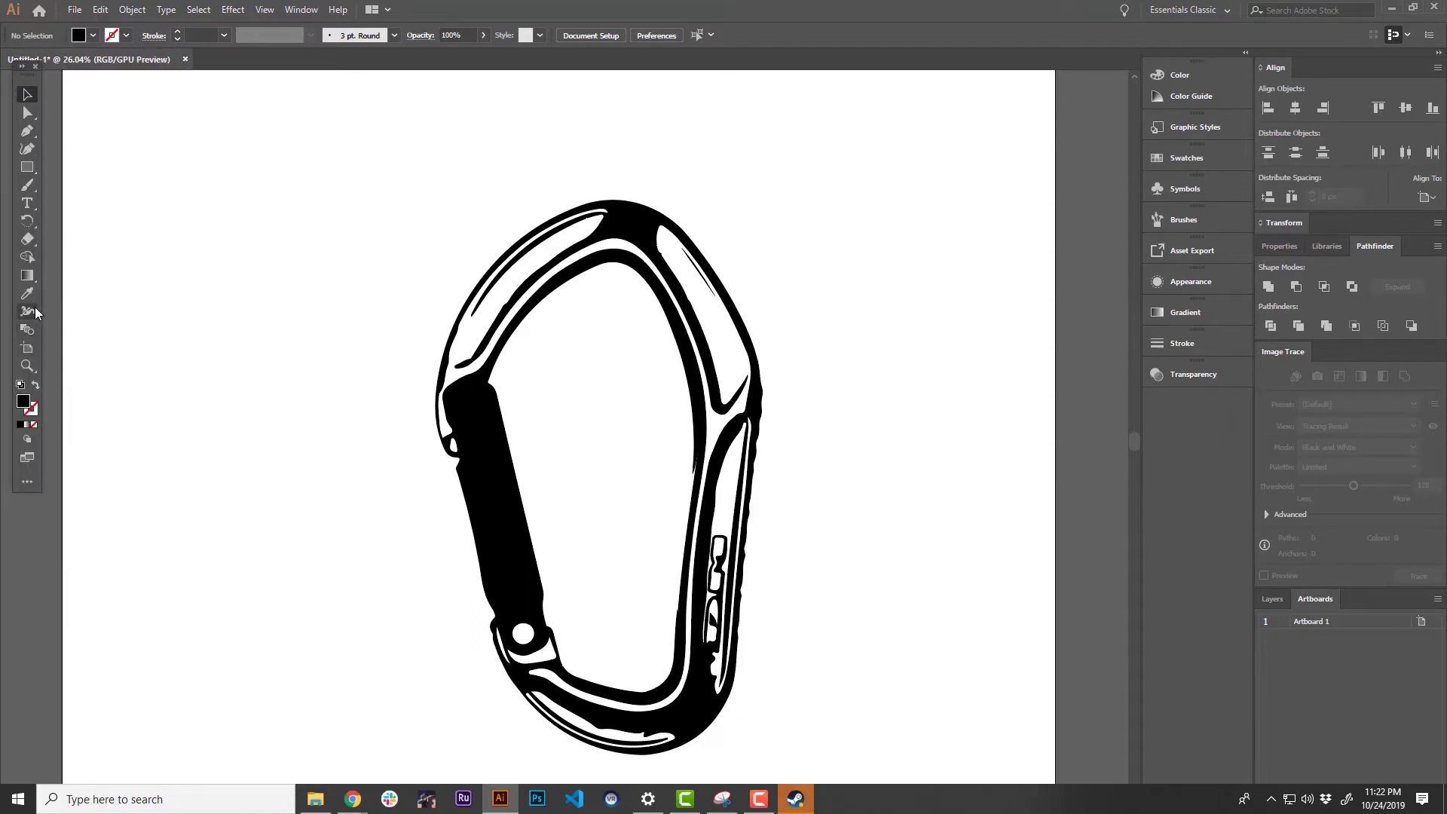
{"action": "left_click_drag", "start_coordinate": [30, 238], "coordinate": [83, 256]}
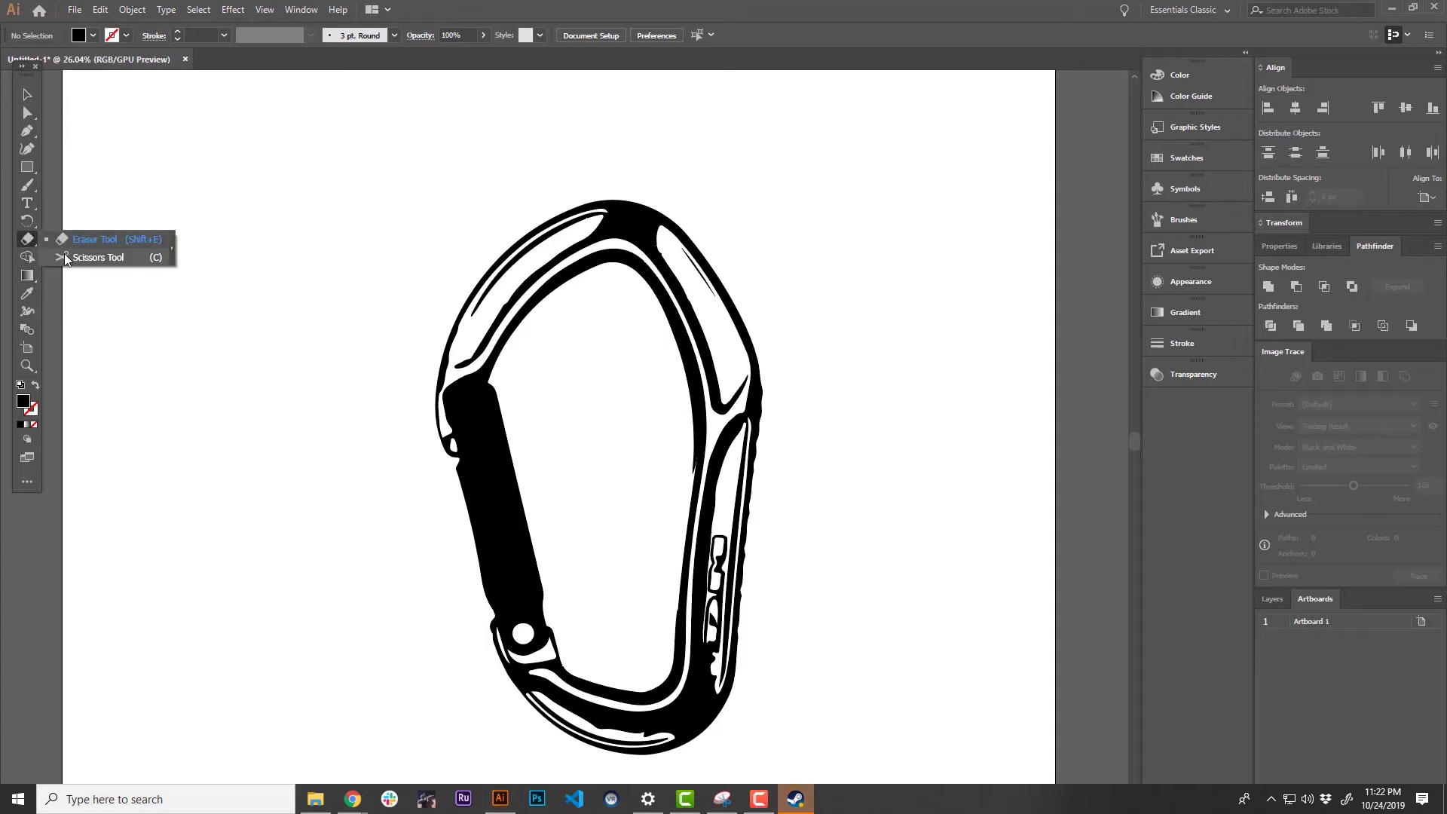
{"action": "left_click", "coordinate": [73, 263]}
{"action": "left_click", "coordinate": [867, 434]}
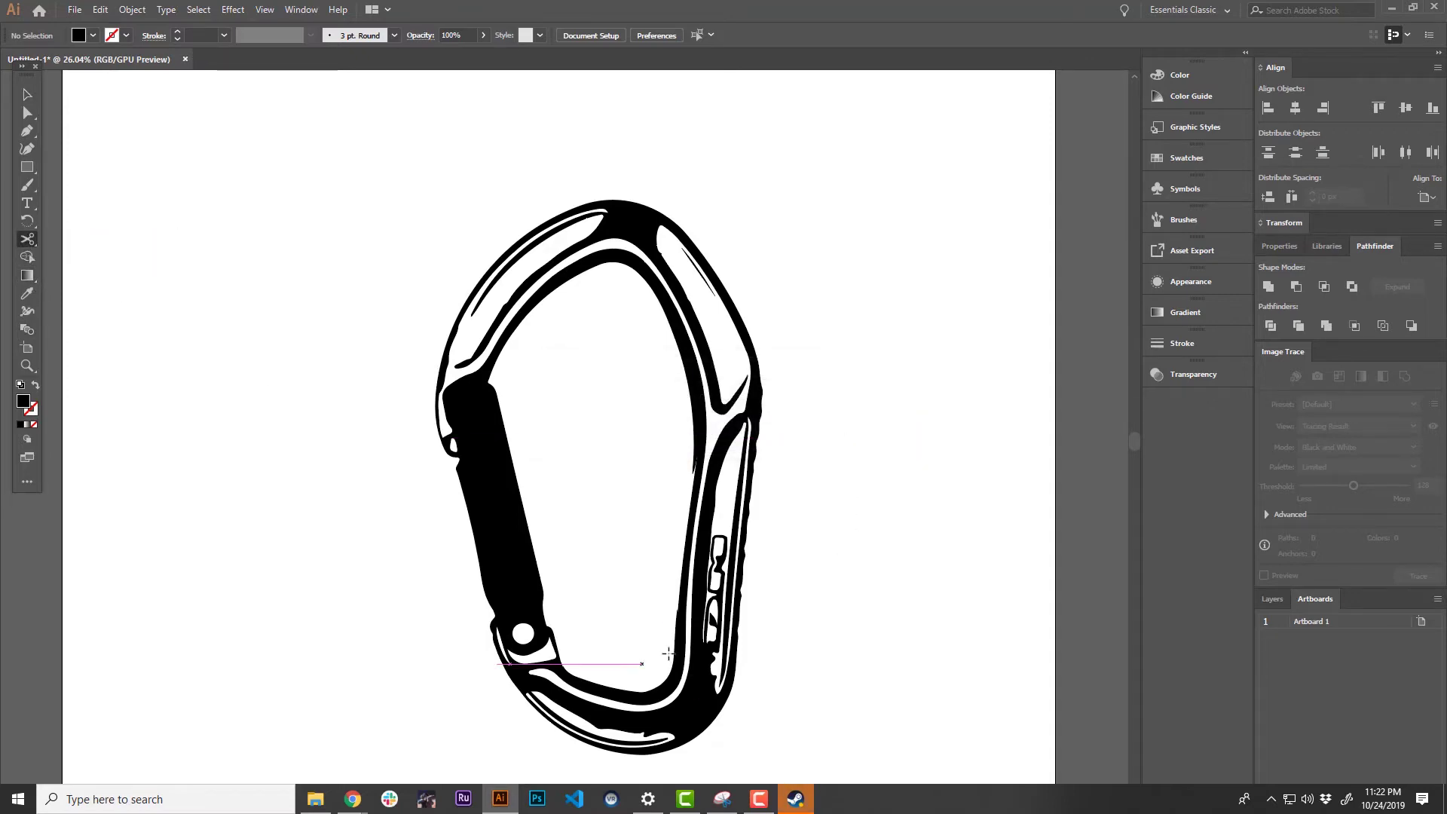
- Cut the highlight path twice below the spine lettering and delete that piece
{"action": "left_click", "coordinate": [714, 655]}
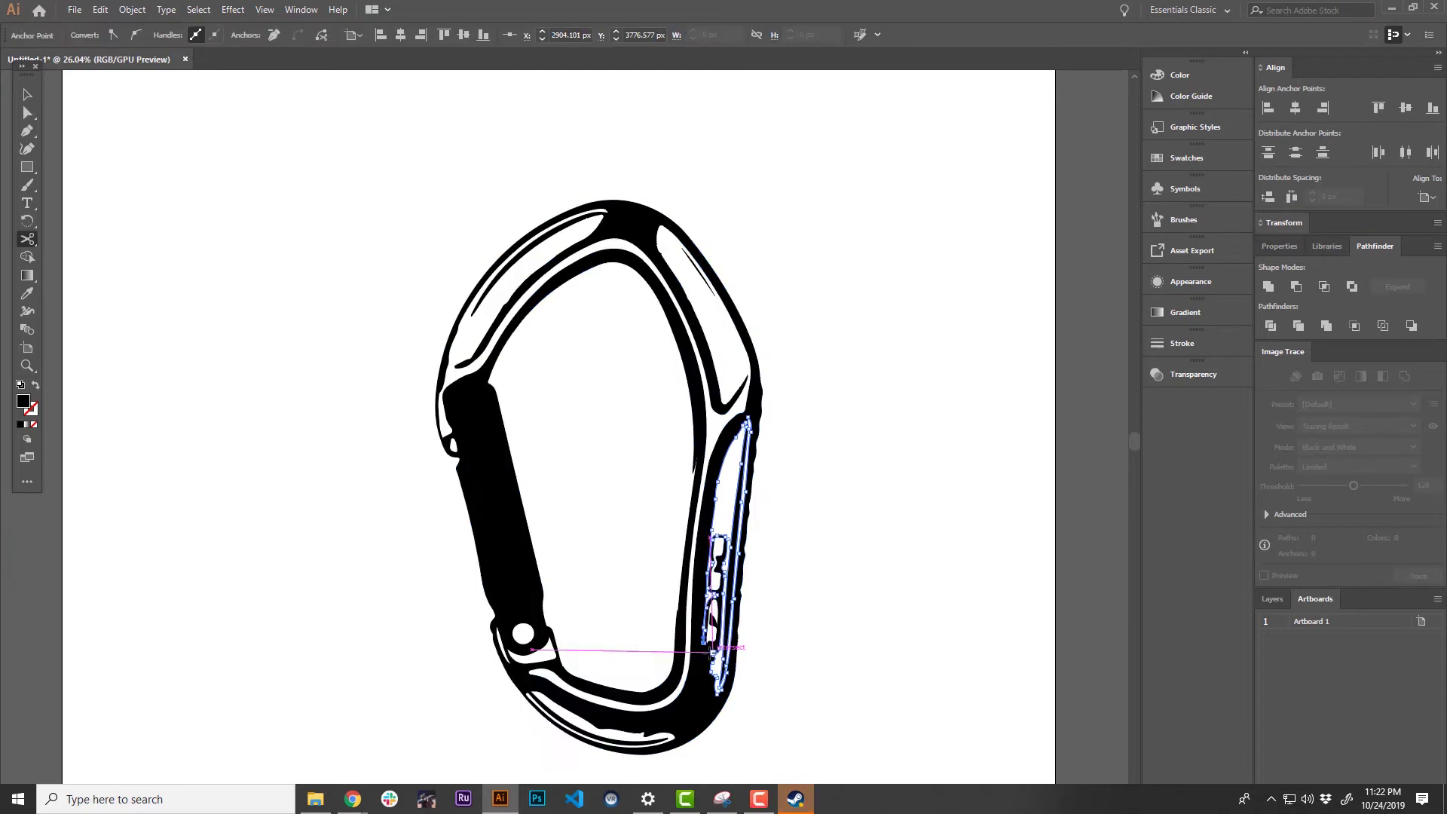
{"action": "left_click", "coordinate": [722, 665]}
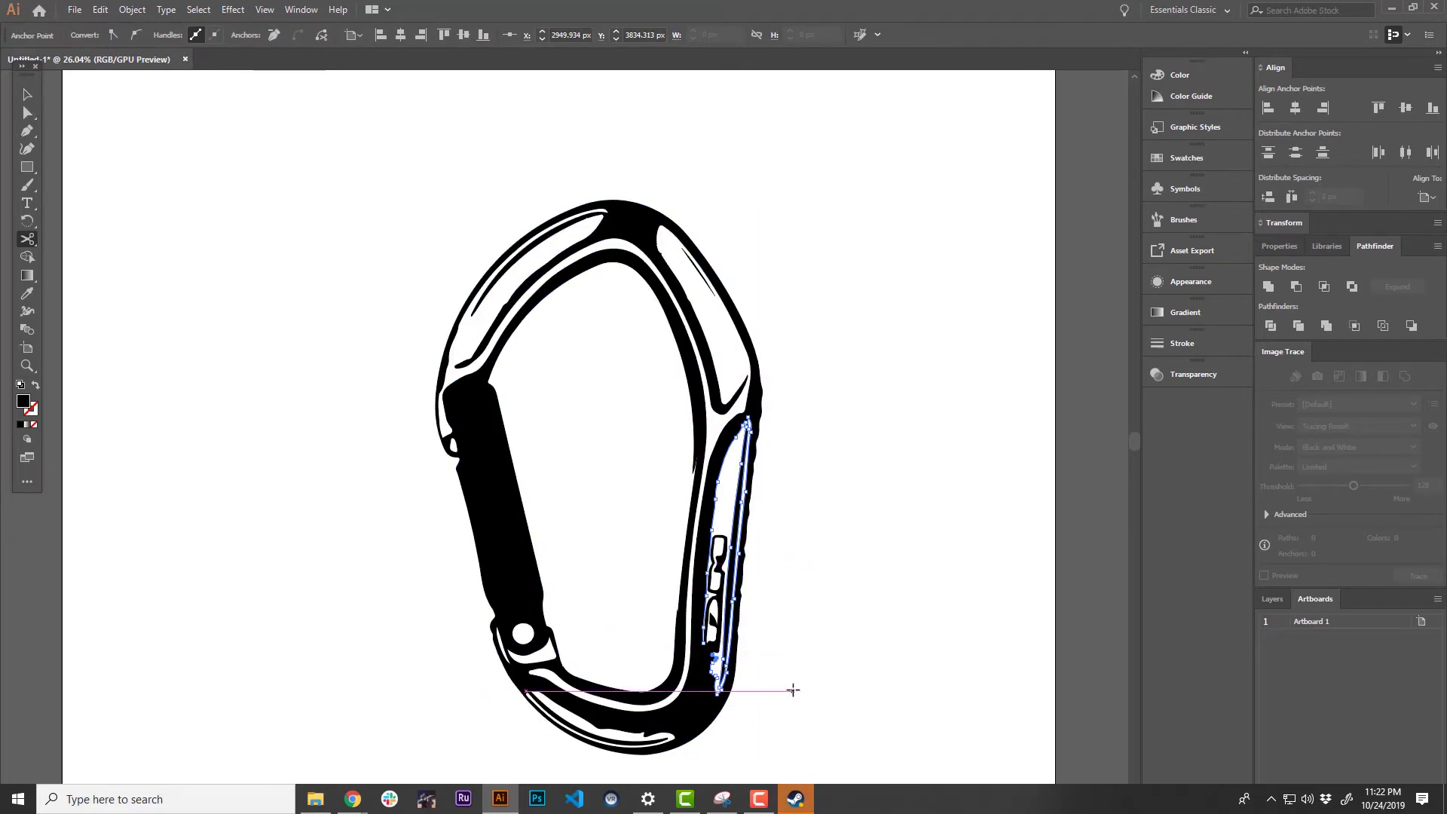
{"action": "key", "text": "Delete"}
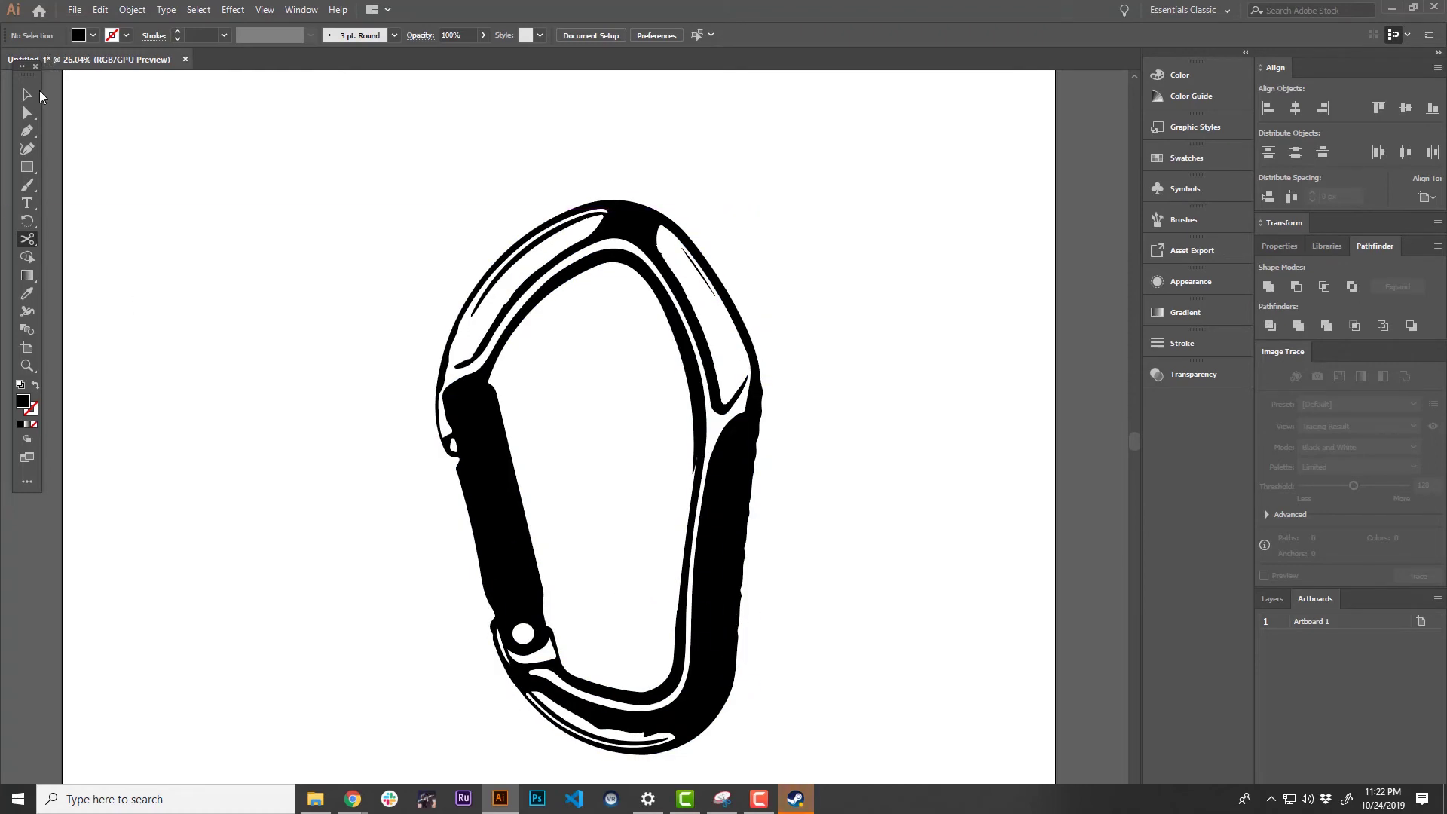
- Marquee-select every carabiner piece with the Selection tool and group them together
{"action": "key", "text": "v"}
{"action": "left_click", "coordinate": [742, 580]}
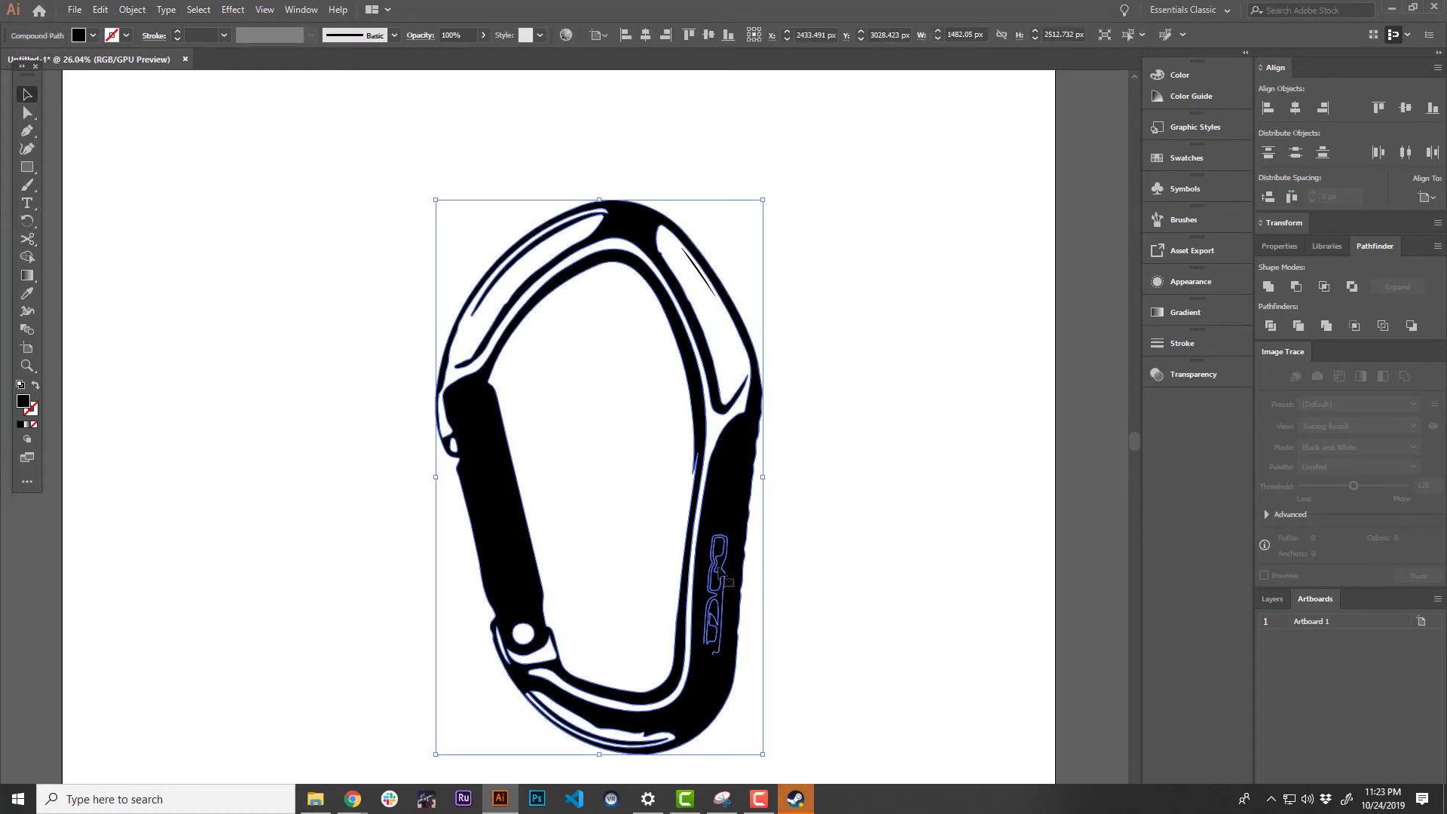
{"action": "left_click", "coordinate": [782, 601]}
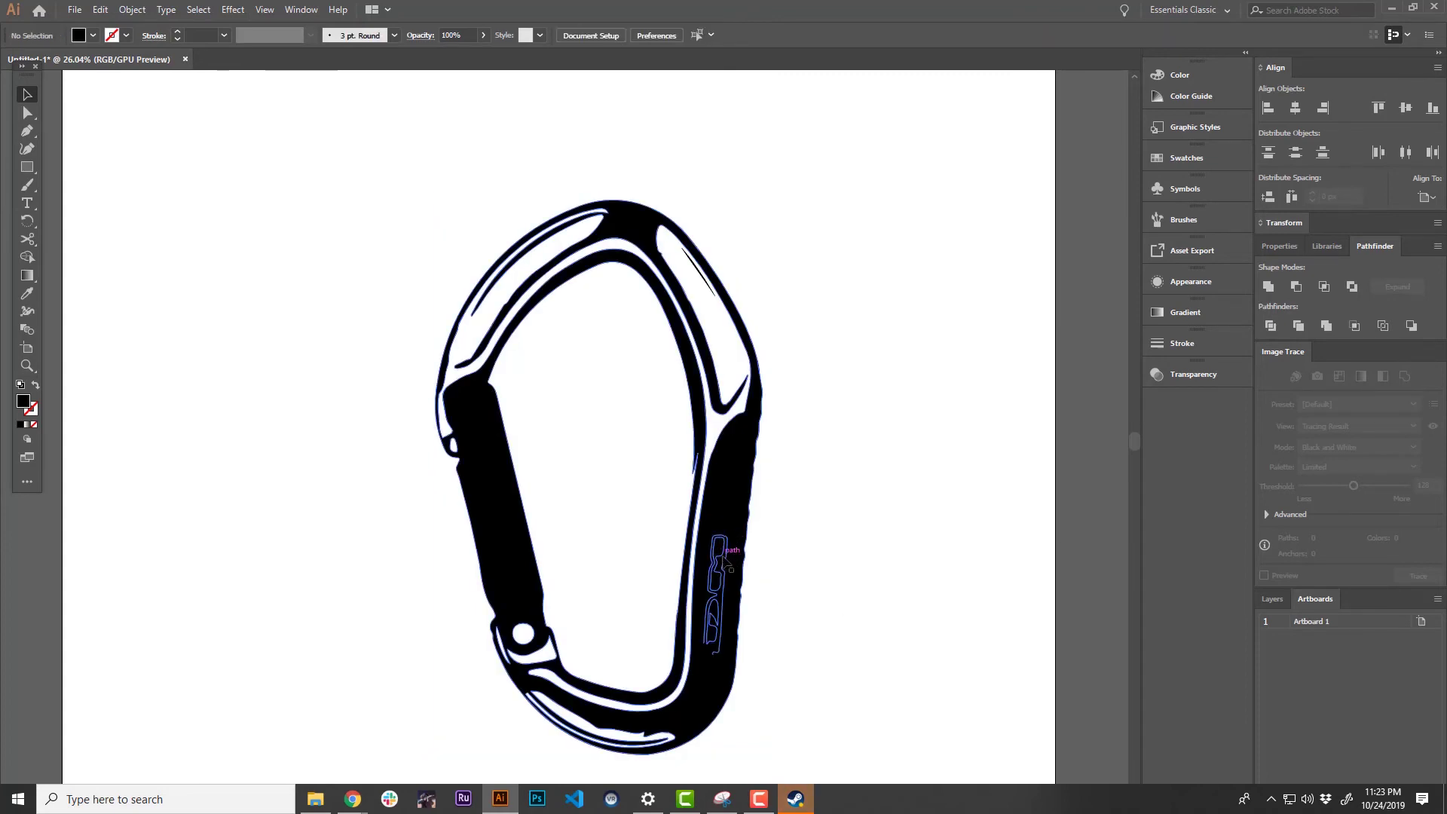
{"action": "left_click", "coordinate": [724, 511]}
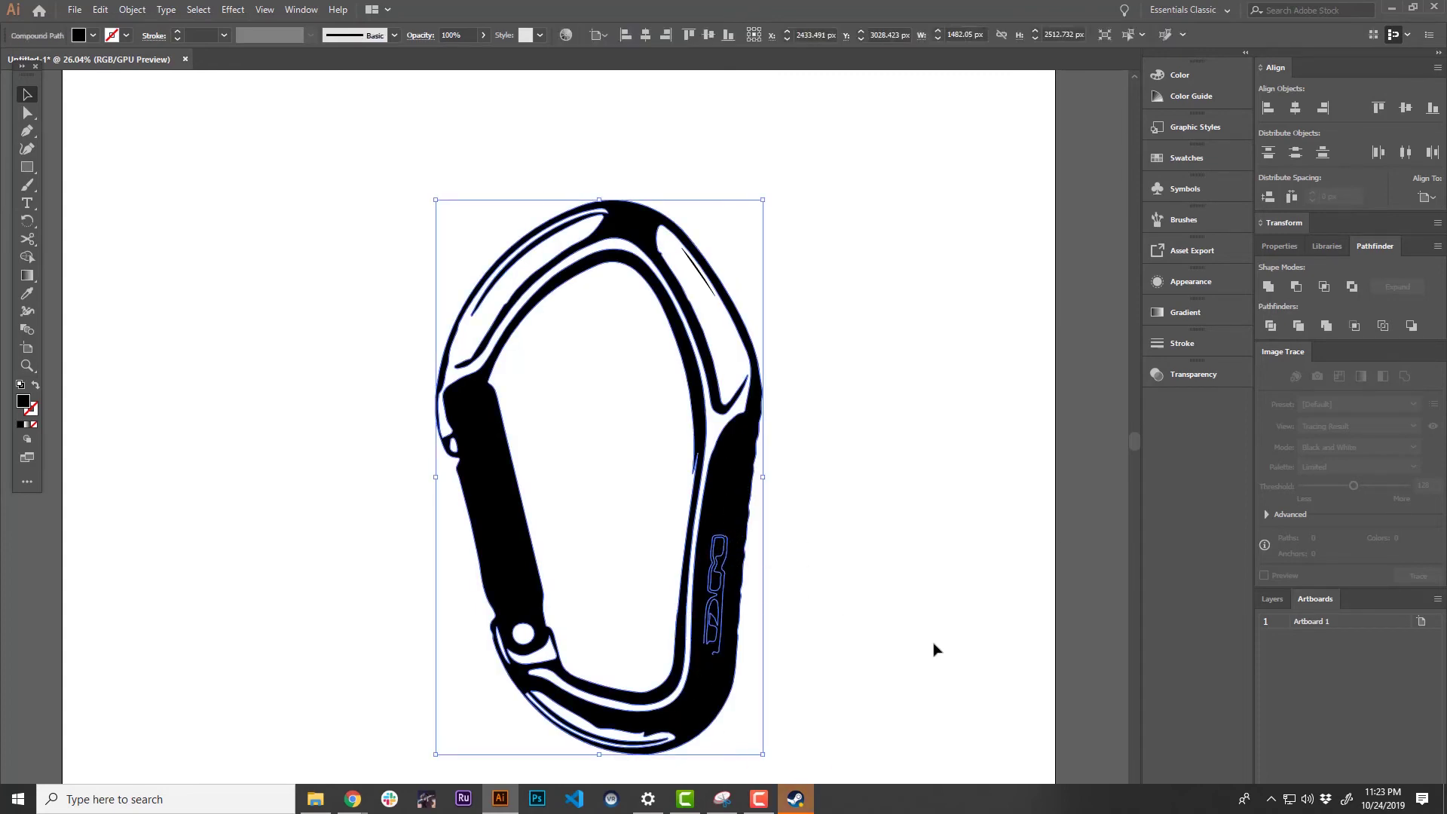
{"action": "left_click", "coordinate": [874, 590]}
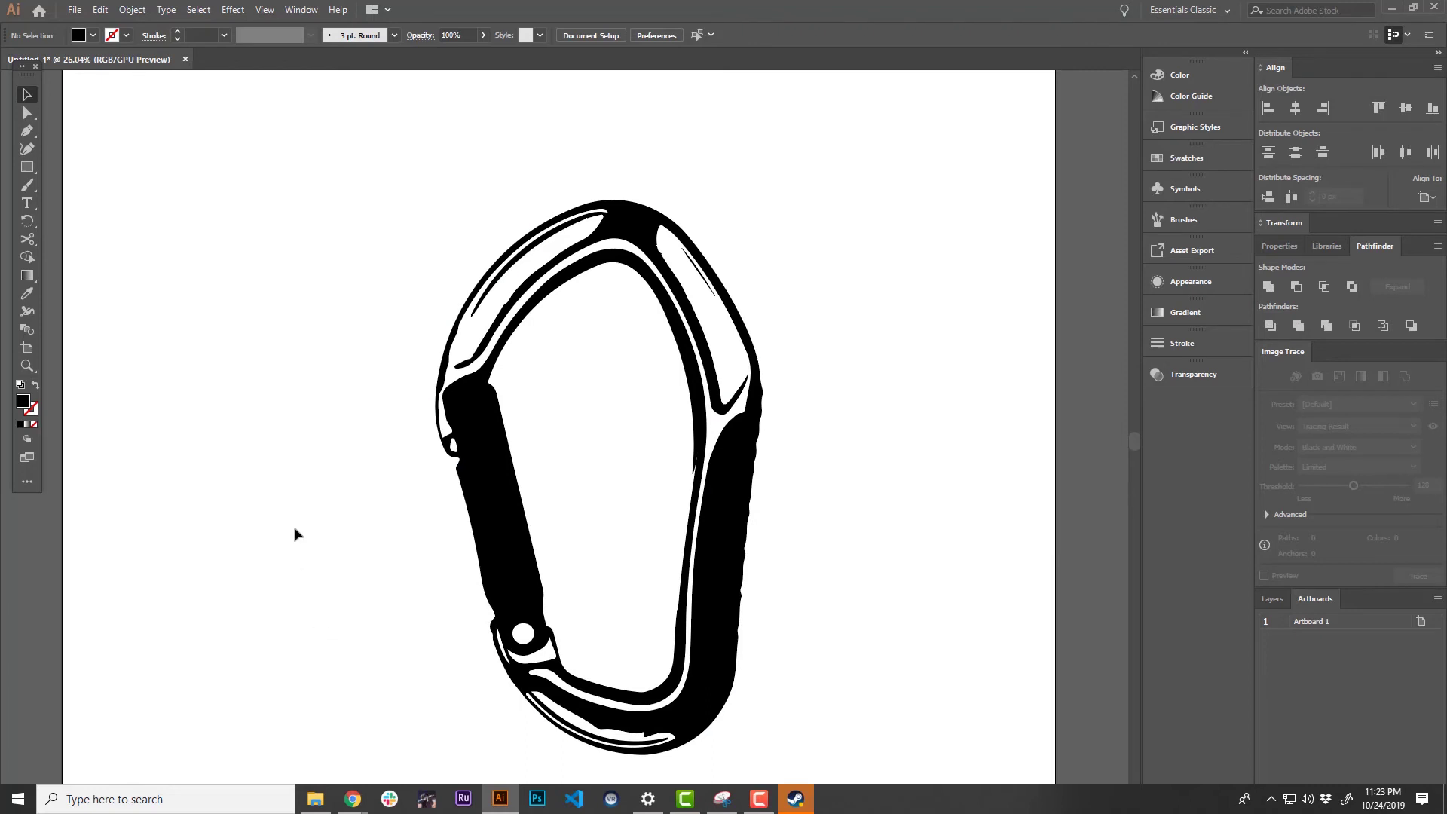
{"action": "left_click_drag", "start_coordinate": [420, 242], "coordinate": [791, 718]}
{"action": "right_click", "coordinate": [722, 684]}
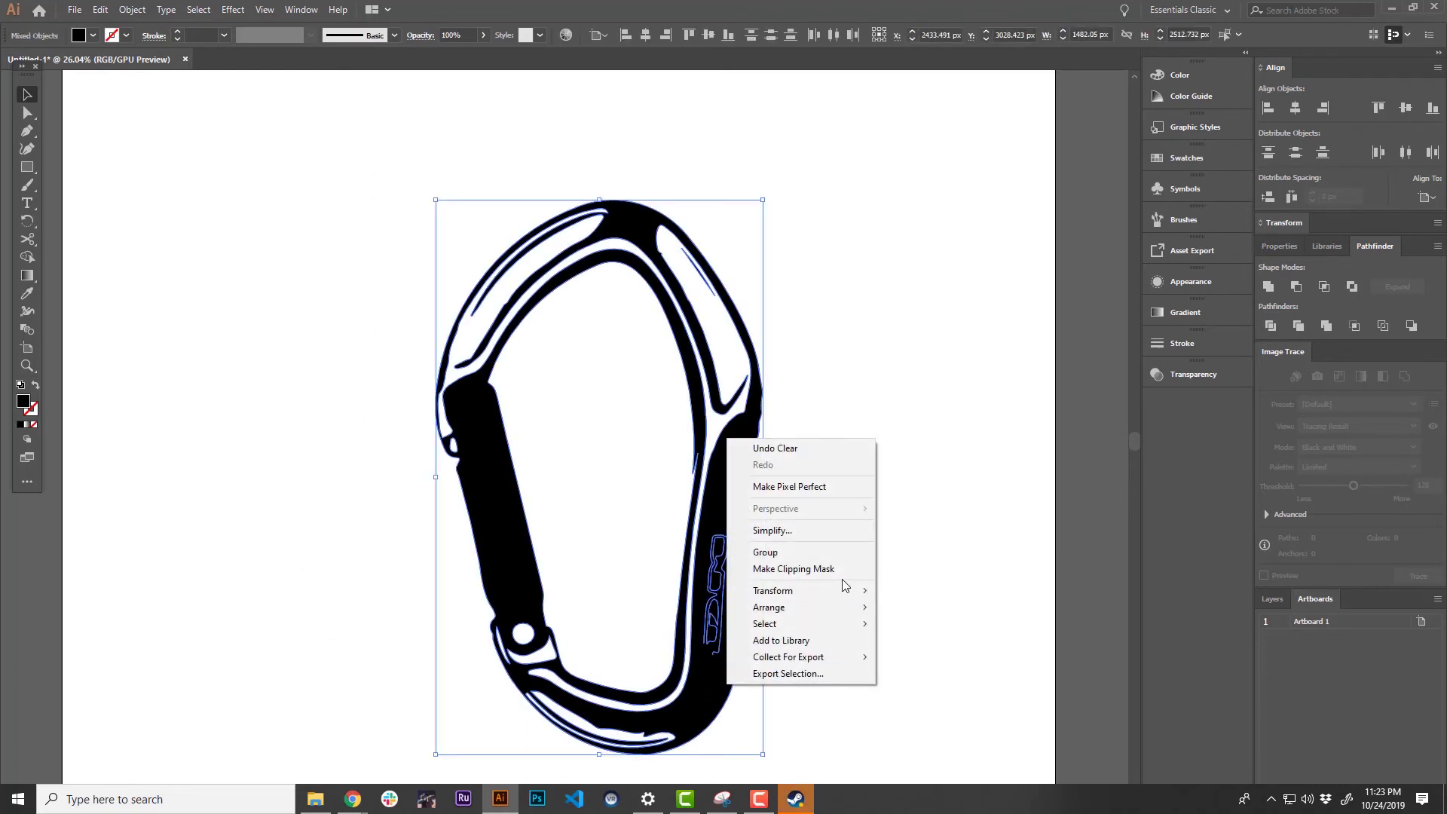
{"action": "left_click", "coordinate": [820, 548]}
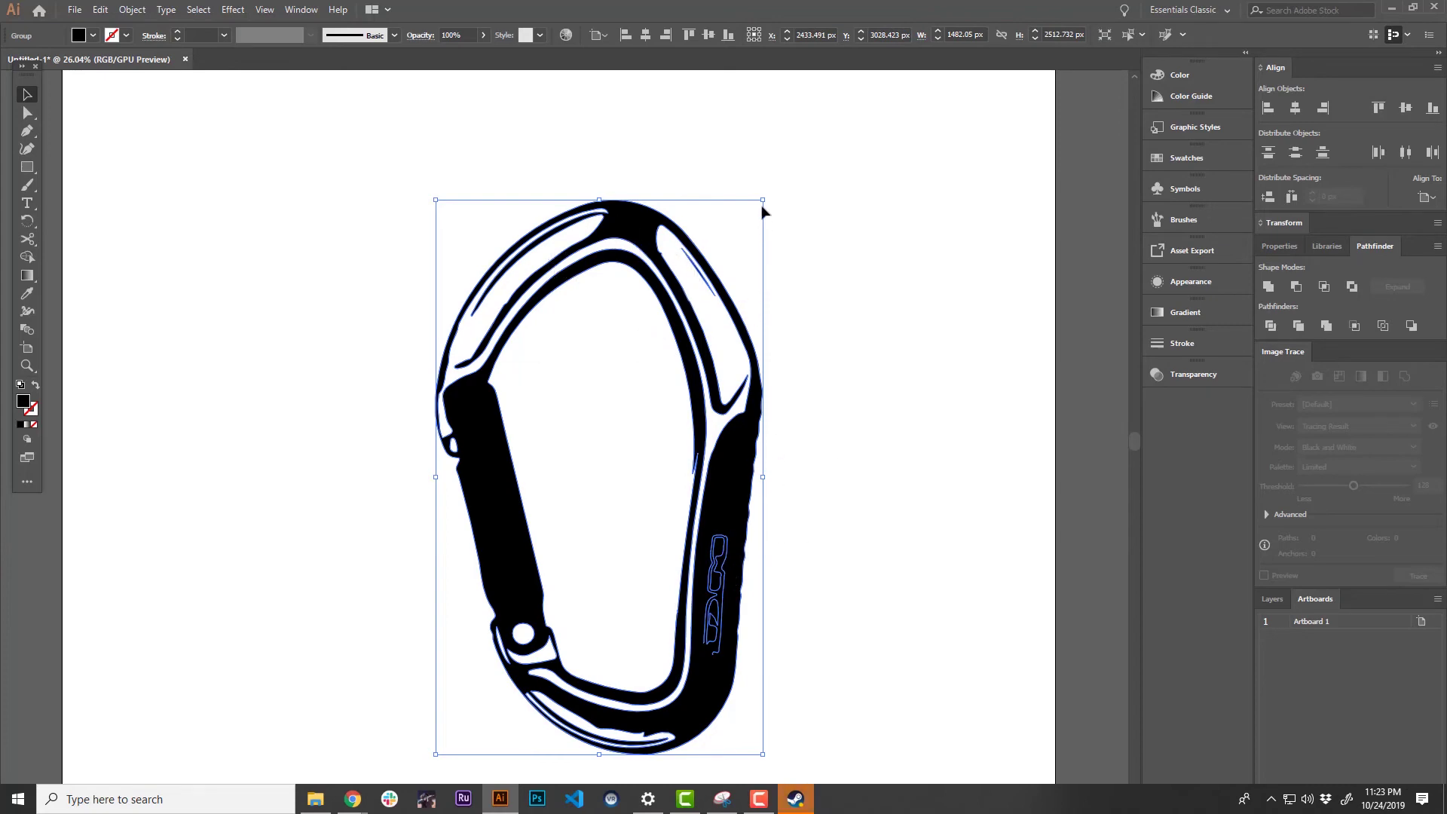
- Rotate the grouped carabiner onto its side with a slight counter-clockwise tilt
{"action": "left_click_drag", "start_coordinate": [766, 193], "coordinate": [1000, 634]}
{"action": "left_click", "coordinate": [804, 646]}
{"action": "left_click", "coordinate": [880, 504]}
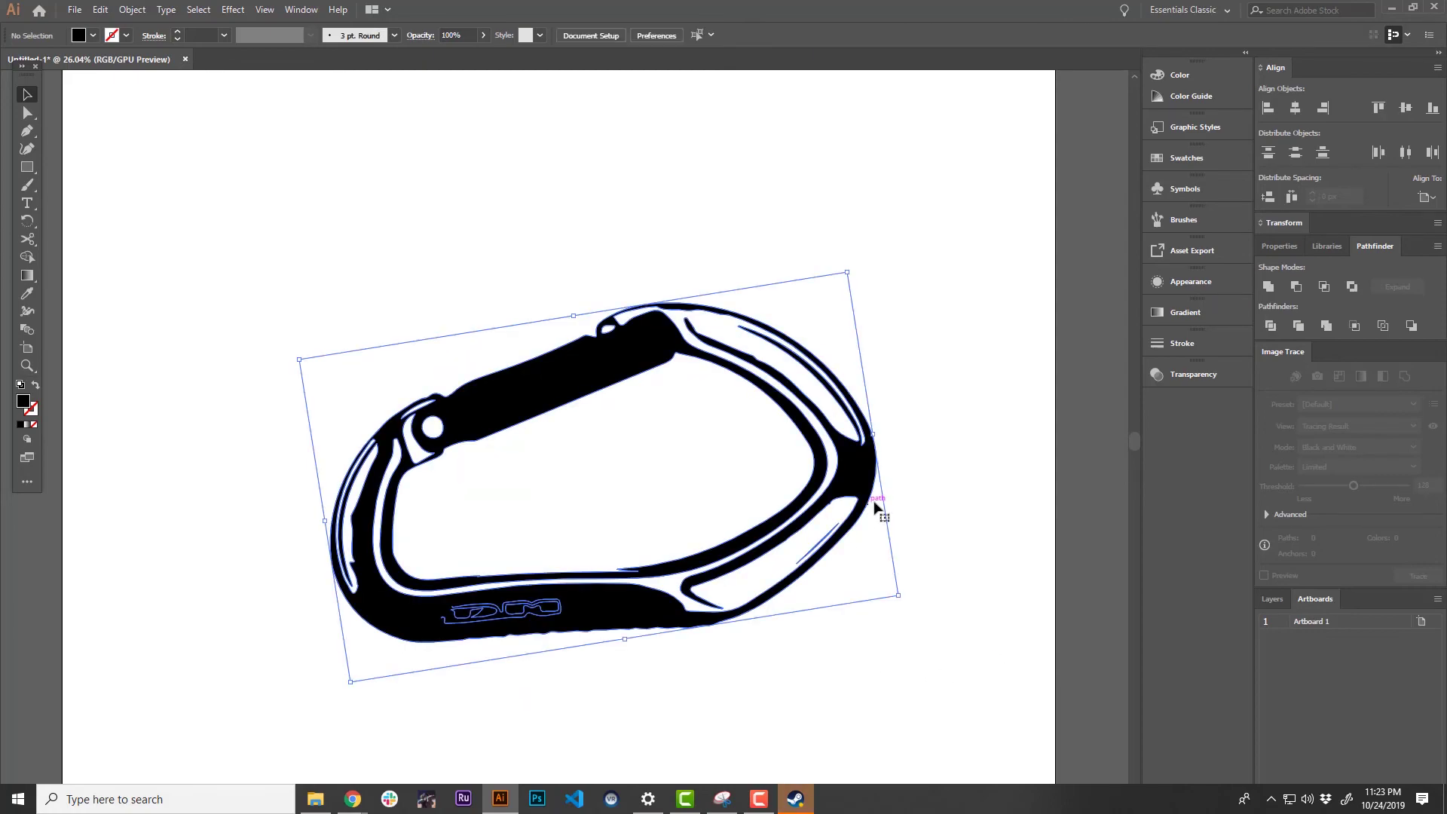
{"action": "left_click_drag", "start_coordinate": [904, 622], "coordinate": [313, 414]}
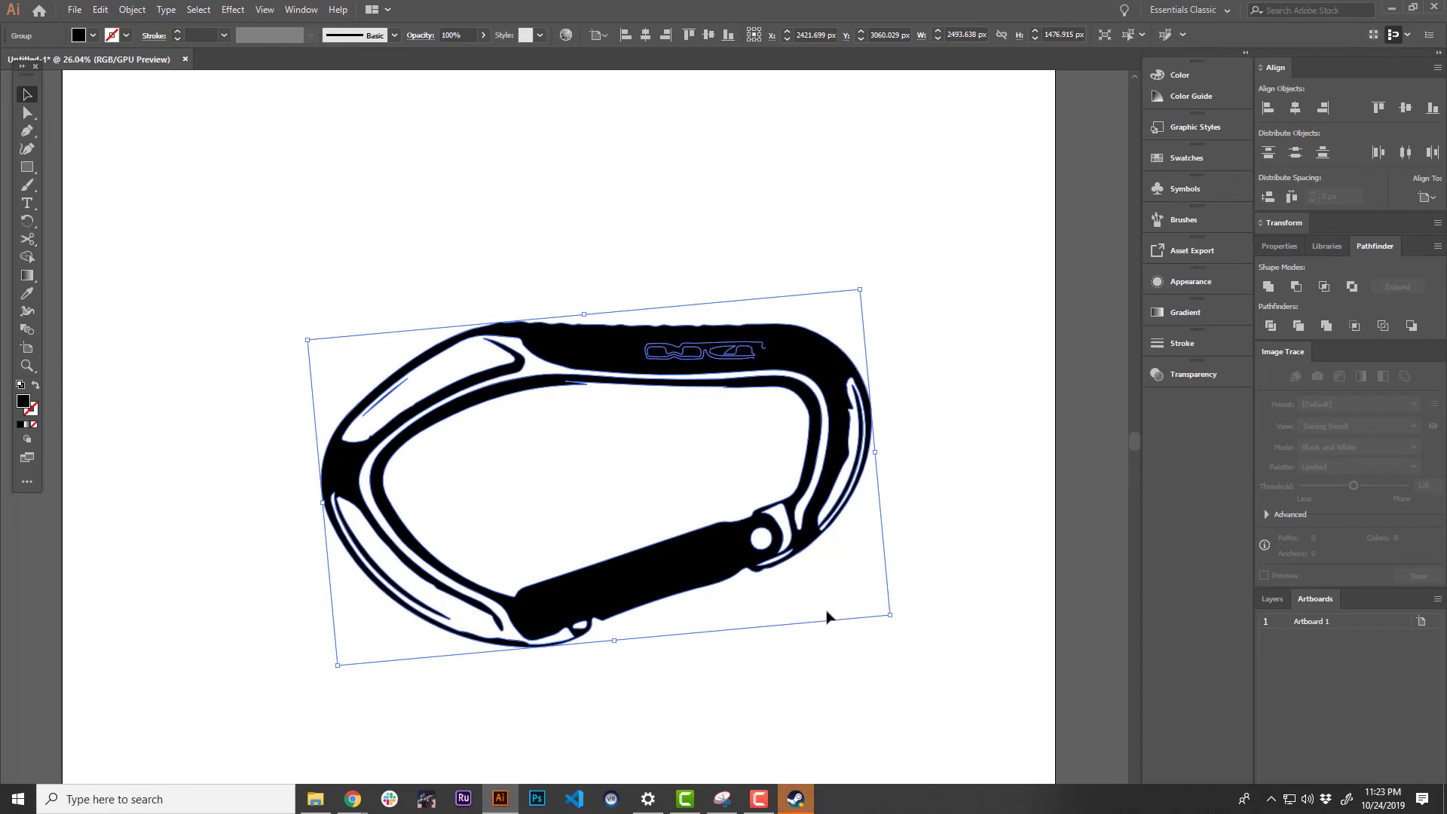
{"action": "left_click_drag", "start_coordinate": [301, 335], "coordinate": [265, 359]}
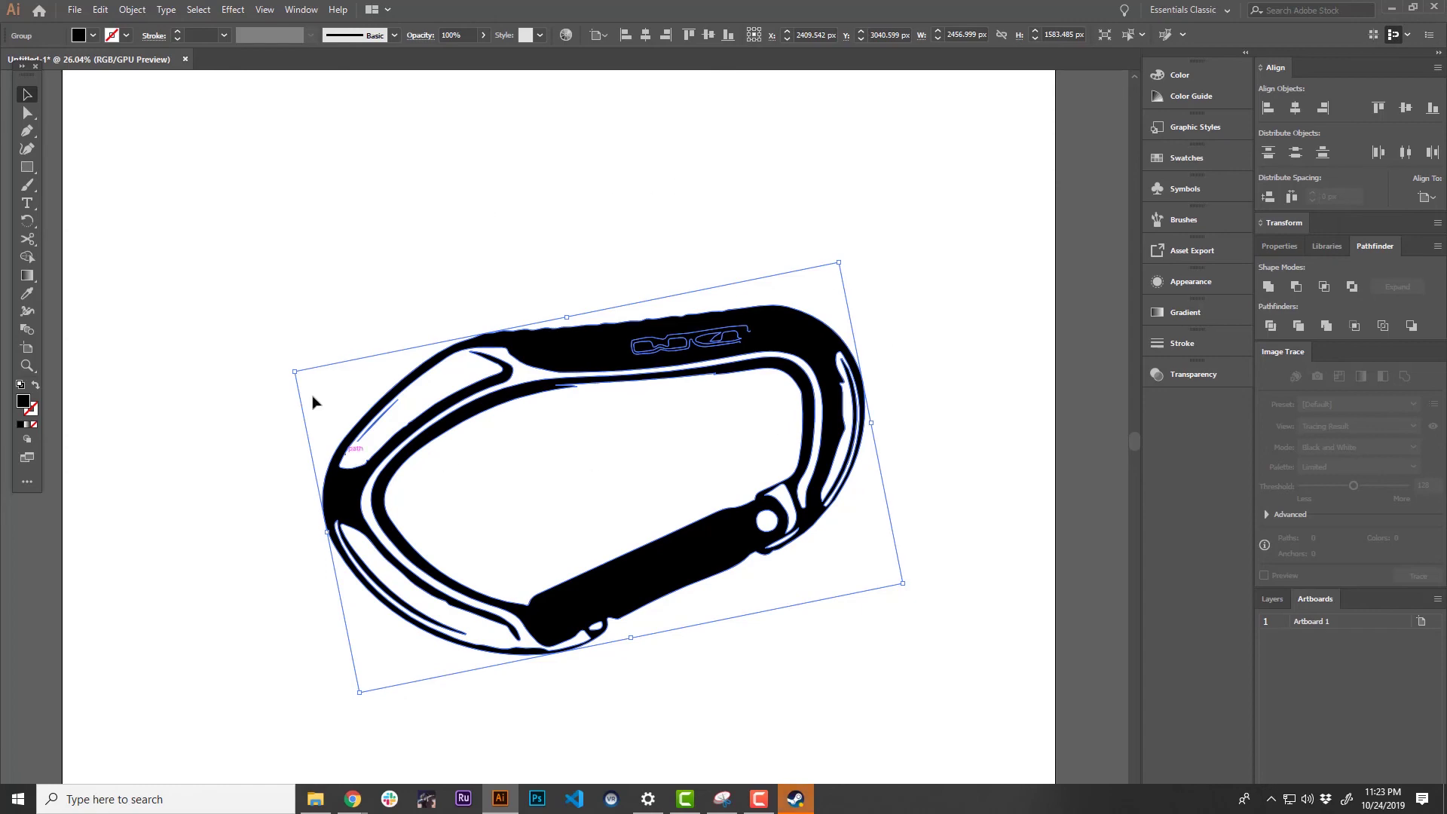
{"action": "left_click", "coordinate": [330, 237]}
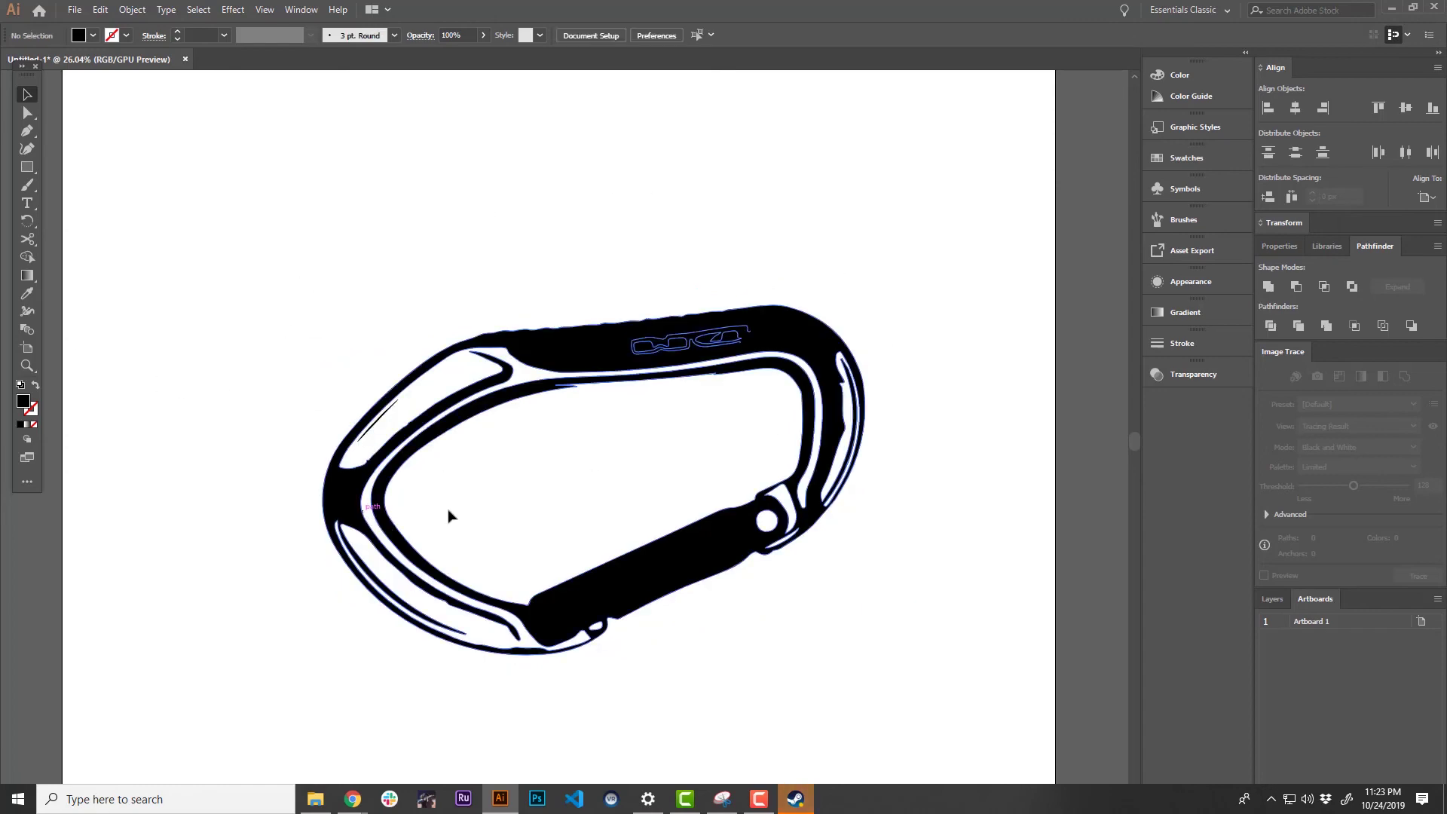
{"action": "key", "text": "ctrl+z"}
{"action": "key", "text": "ctrl+z"}
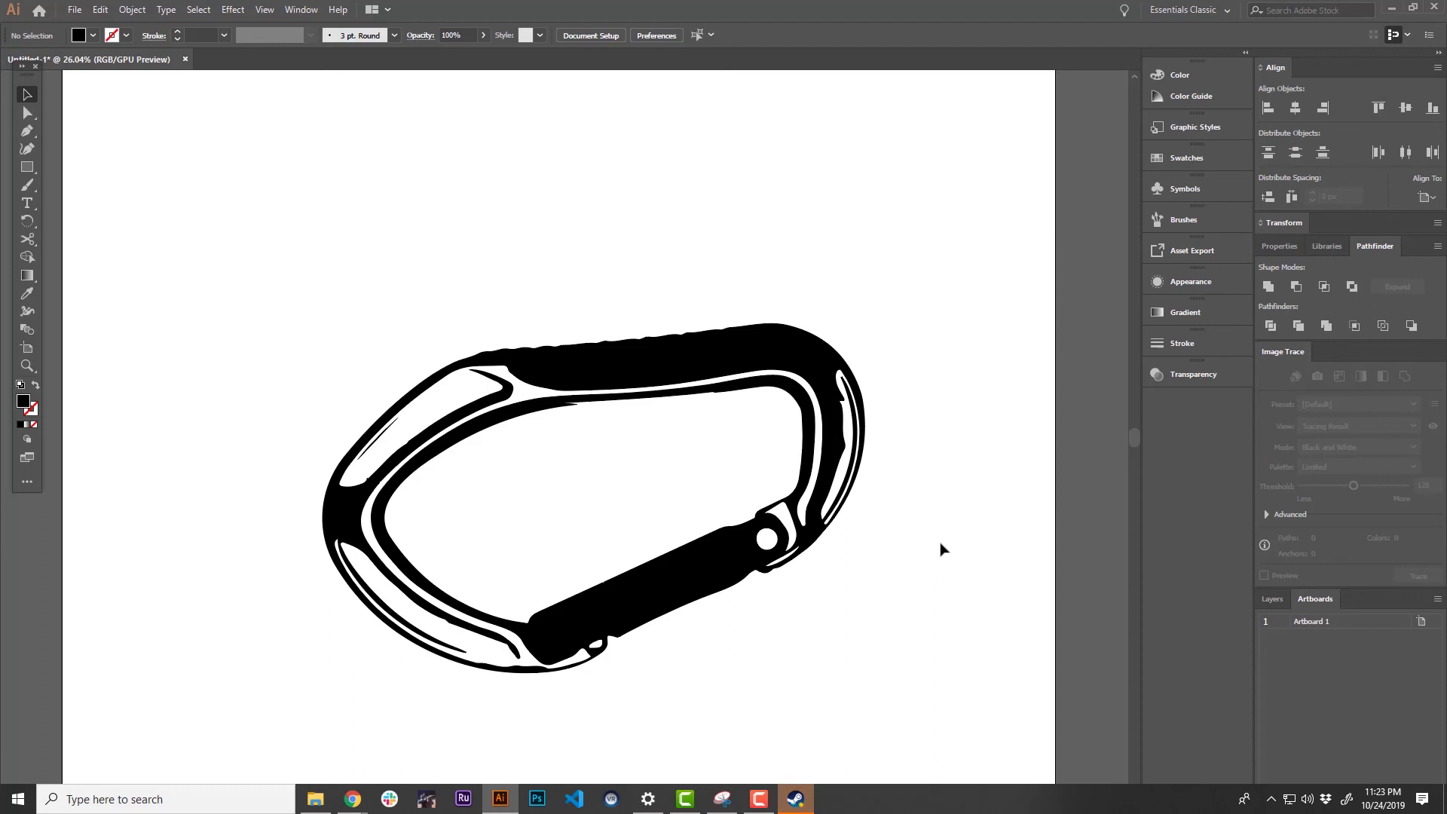
{"action": "scroll", "coordinate": [838, 626], "scroll_direction": "up", "scroll_amount": 1}
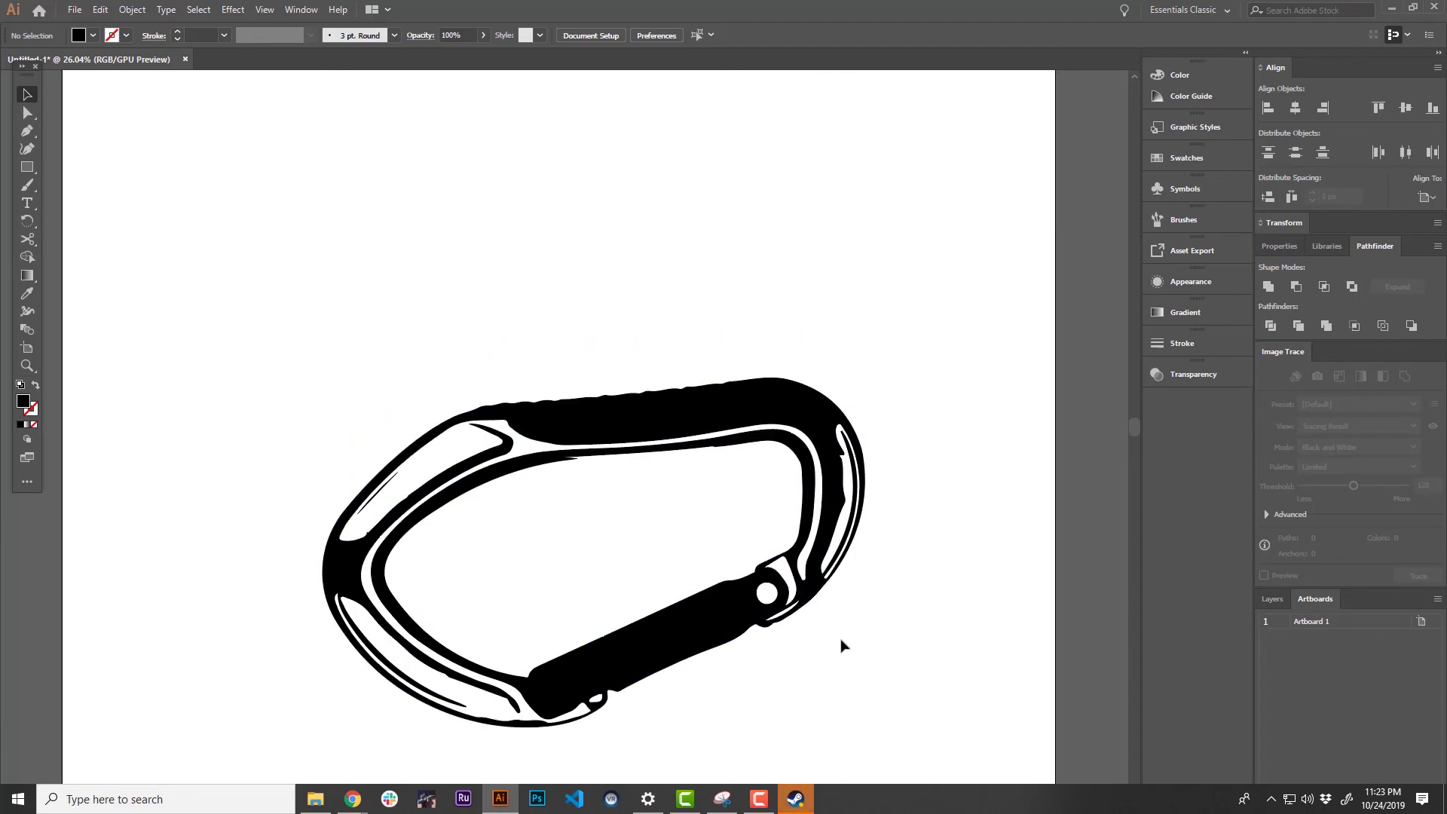
{"action": "scroll", "coordinate": [840, 644], "scroll_direction": "down", "scroll_amount": 2}
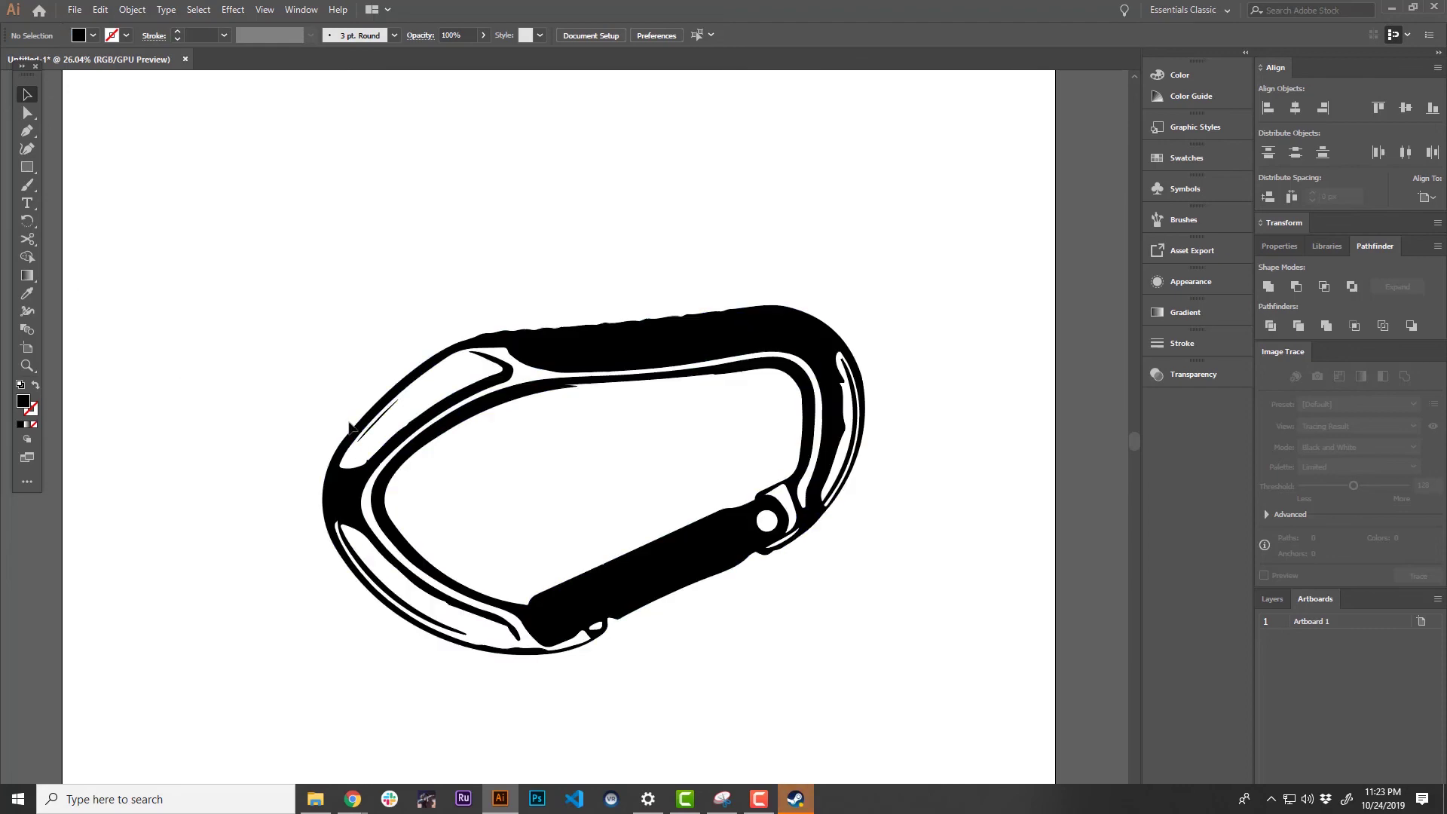